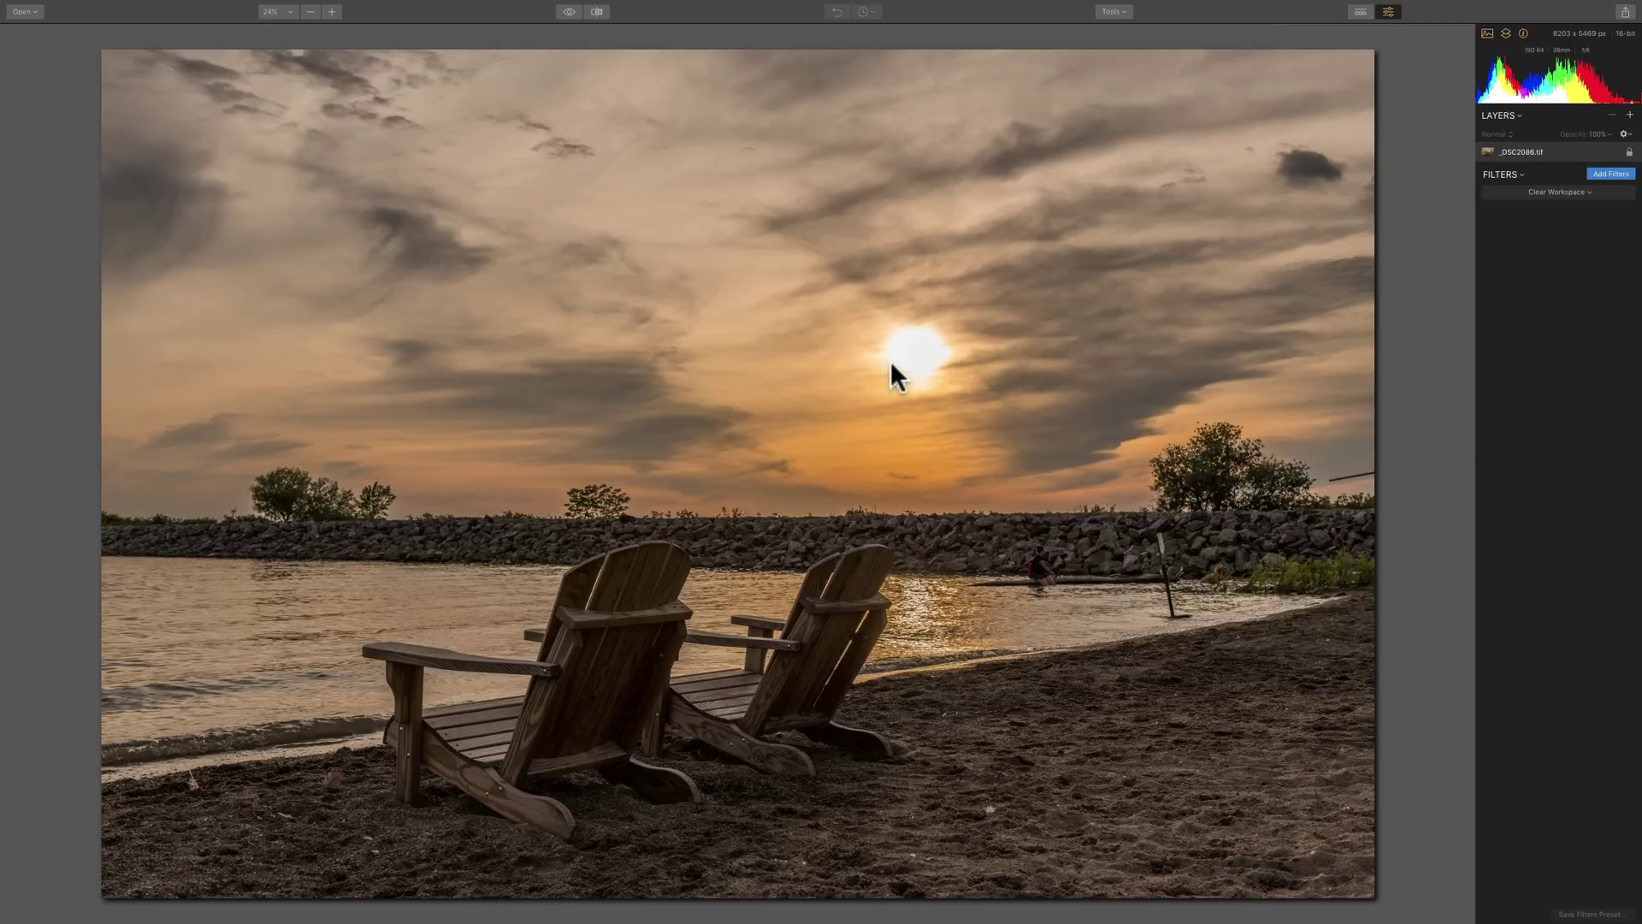
Add a Sunrays filter from the Creative section of the Filters Catalog.
click(1611, 173)
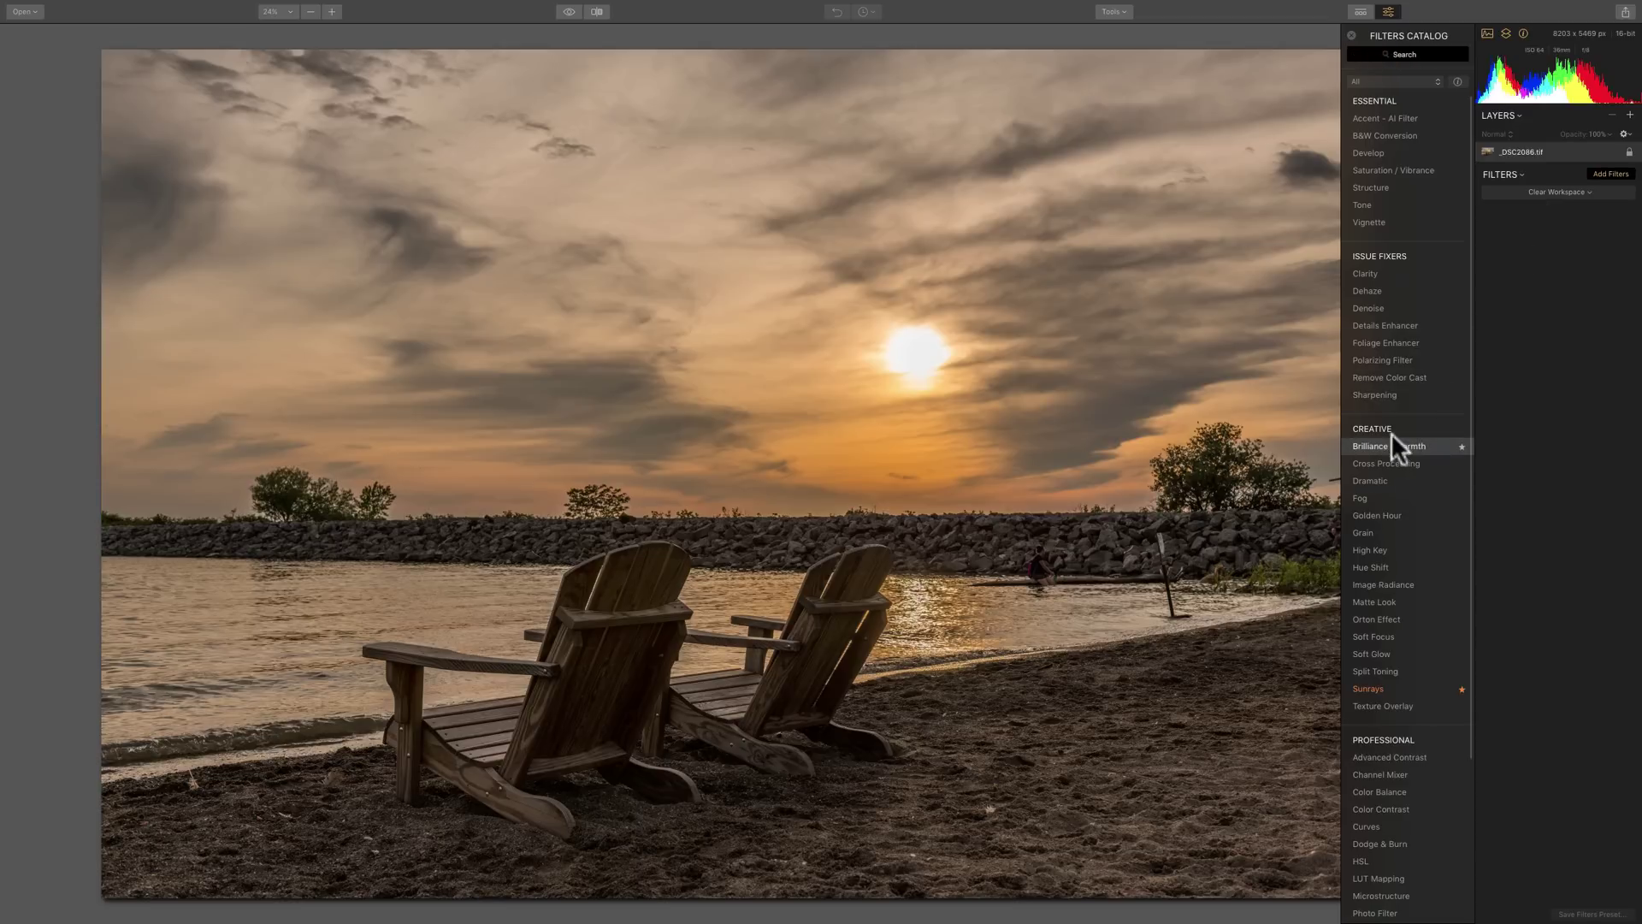
click(1378, 688)
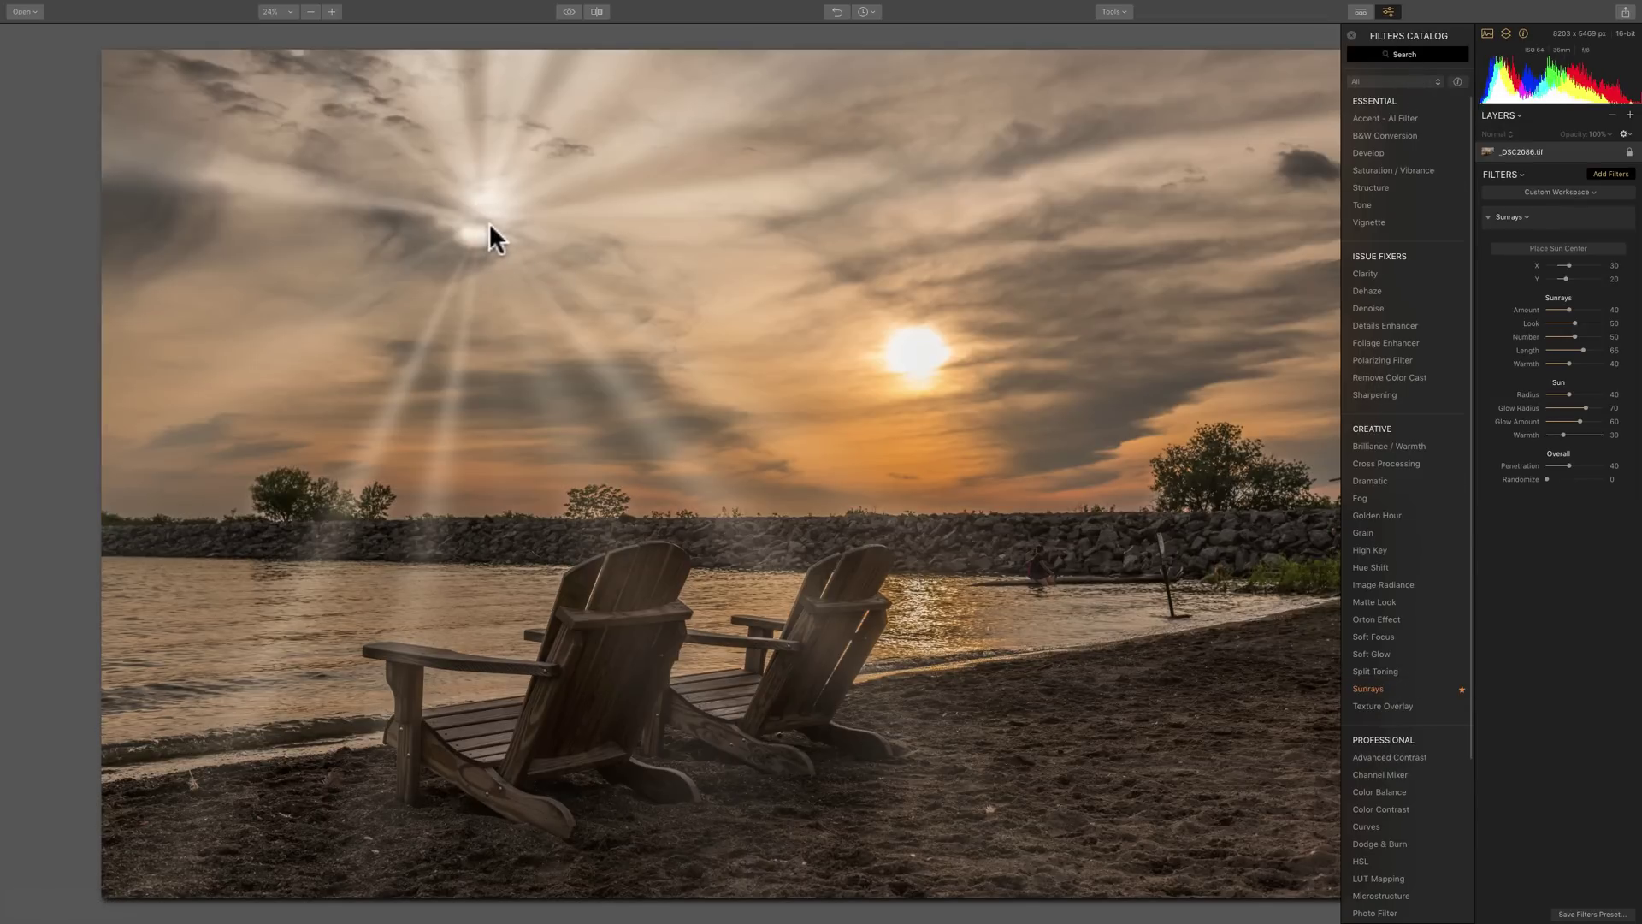
Close the catalog and set the Sunrays centre X to 58, with Y at 6.
click(1346, 33)
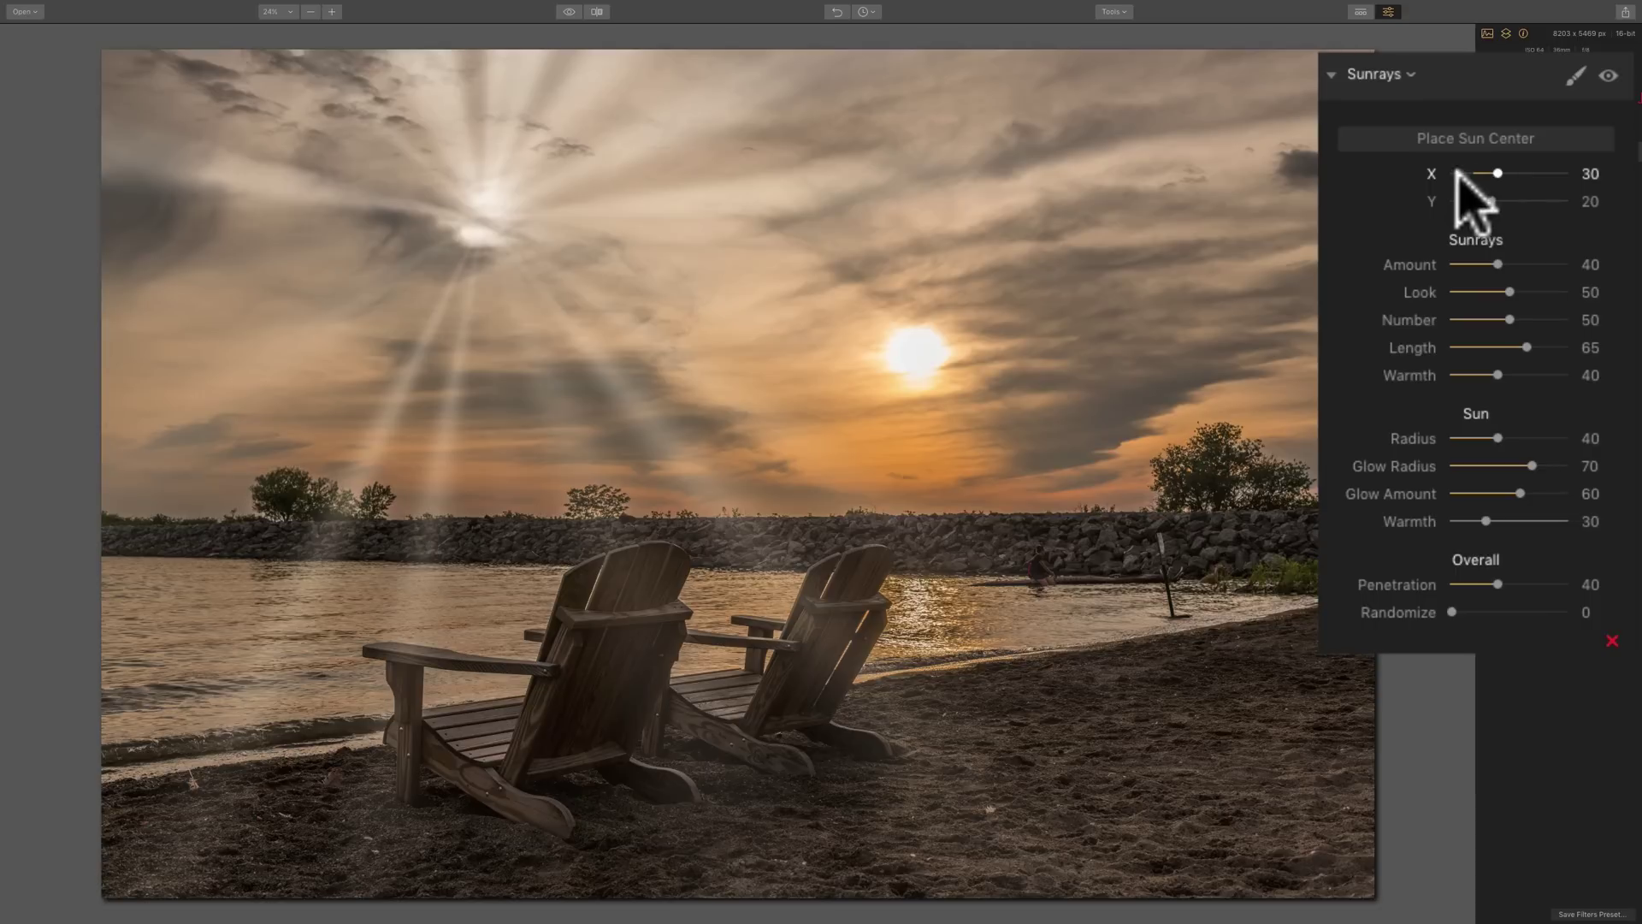
mouse_move(1498, 172)
mouse_down()
mouse_move(1550, 171)
mouse_move(1473, 174)
mouse_move(1524, 175)
mouse_move(1483, 197)
mouse_move(1512, 172)
mouse_up()
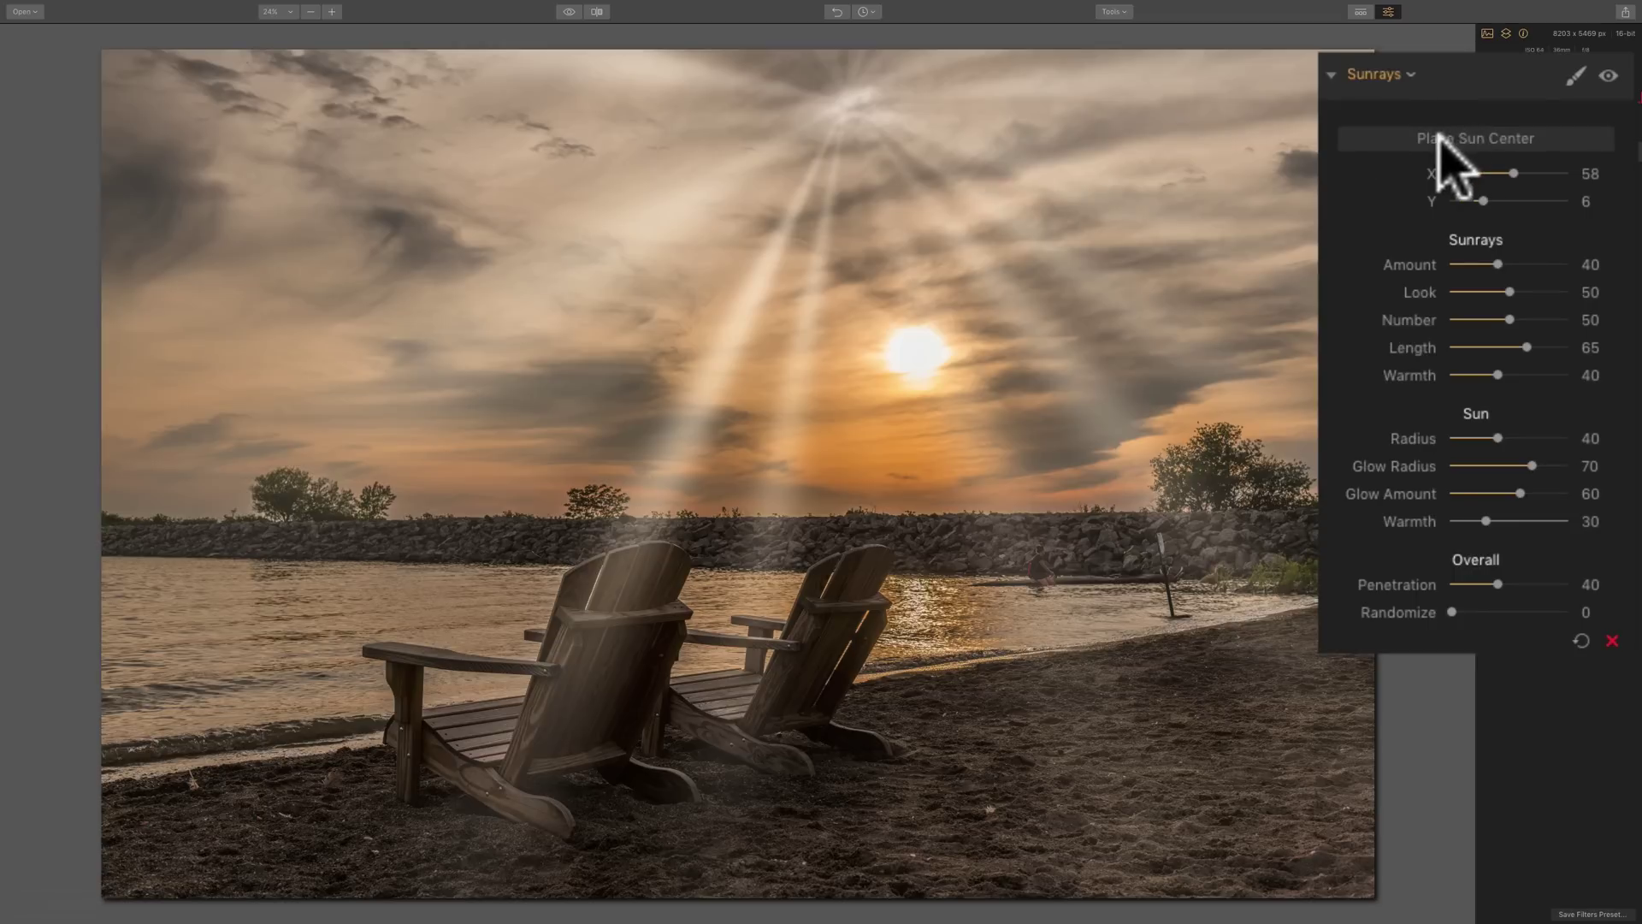
Place the Sunrays centre on the setting sun at X 63, Y 35.
click(1487, 138)
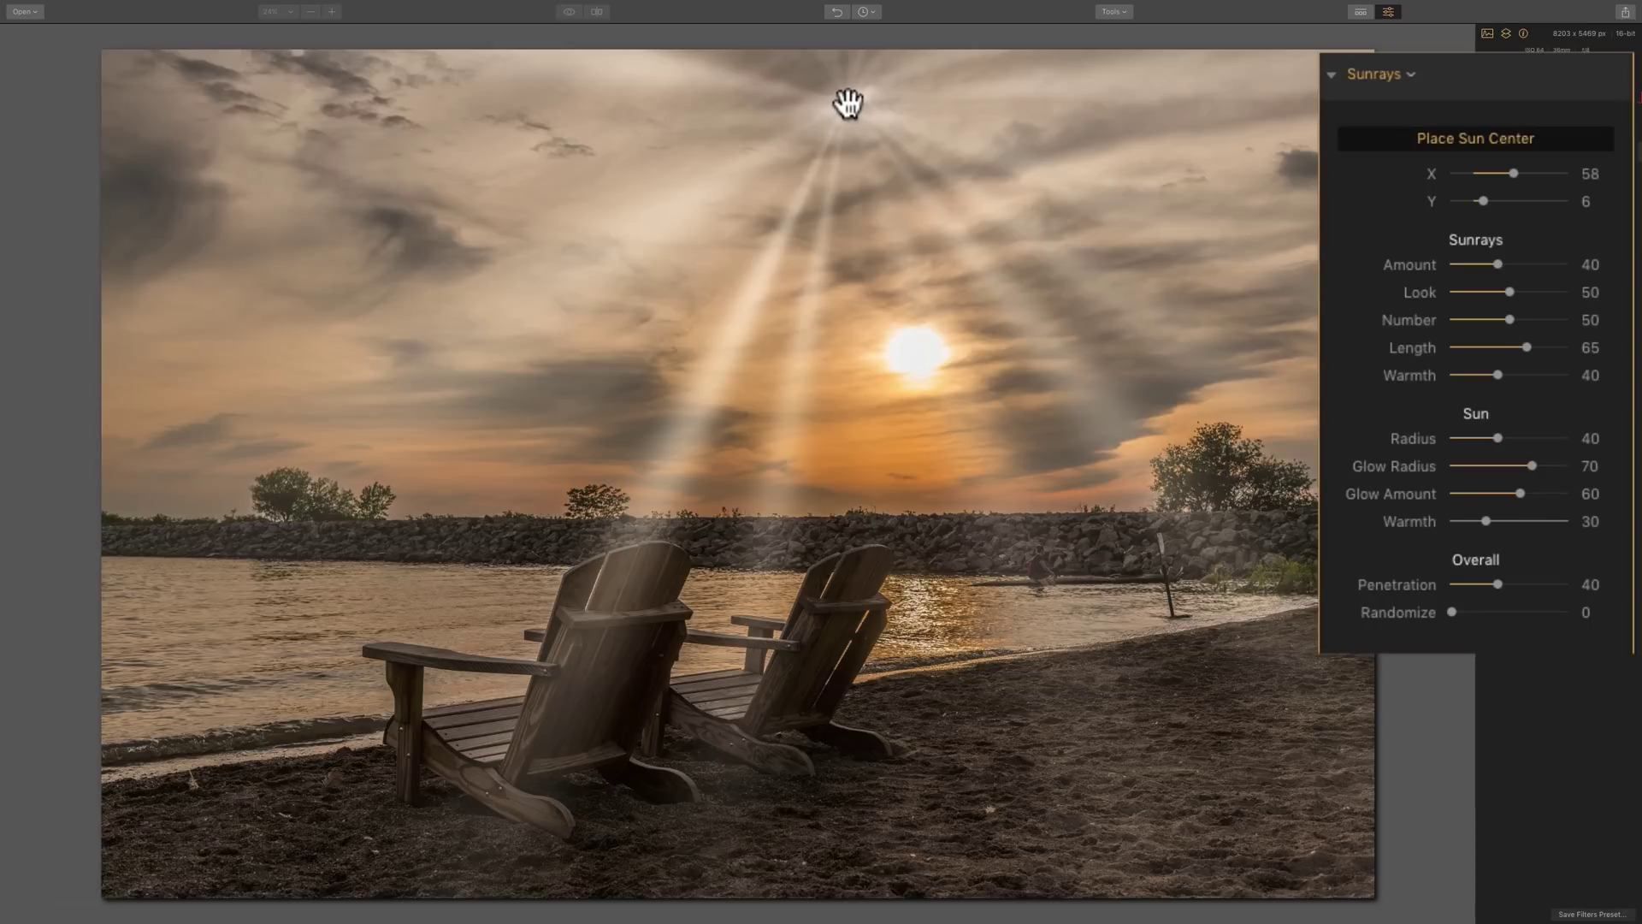
drag(848, 105, 916, 351)
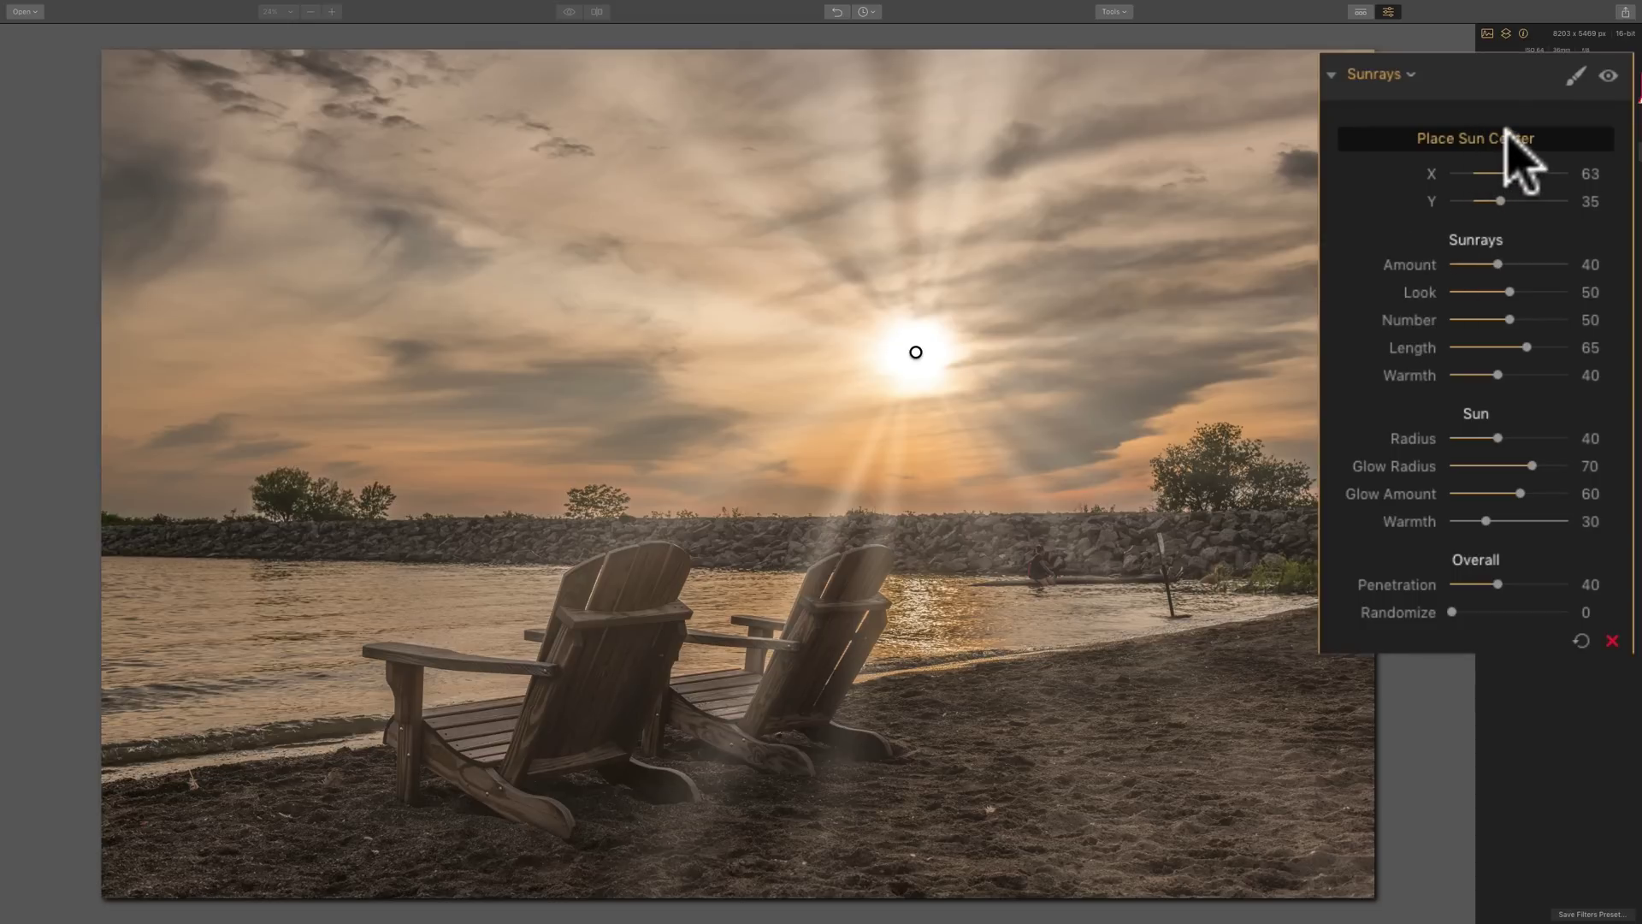
click(1508, 137)
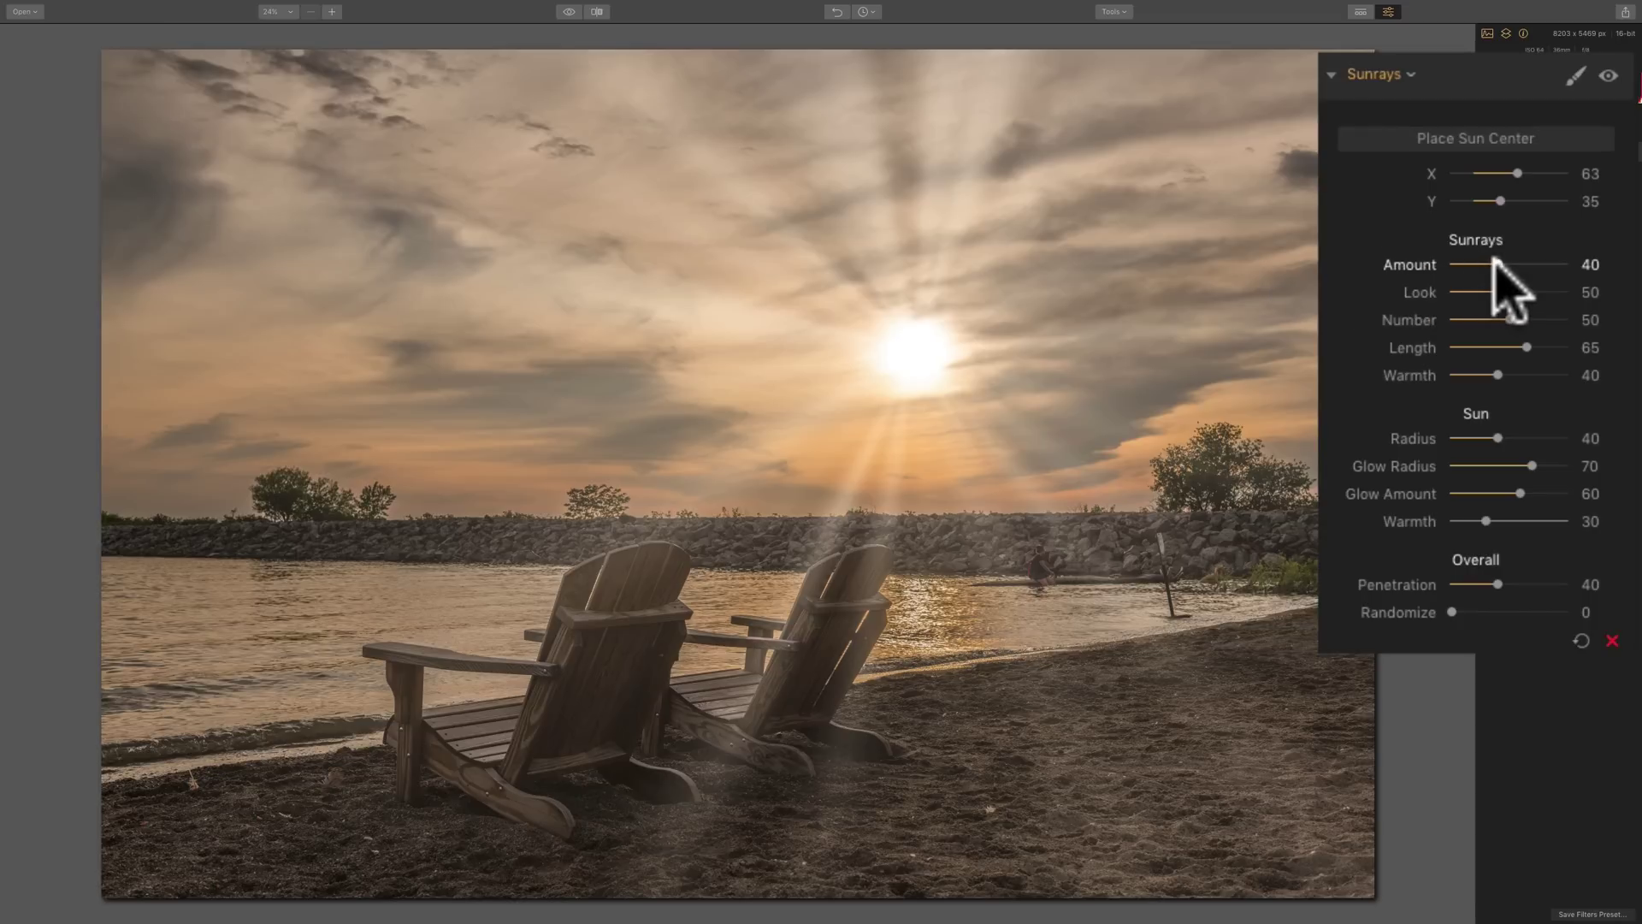
Preview much stronger rays, then settle the Sunrays Amount at 35.
drag(1495, 262, 1445, 263)
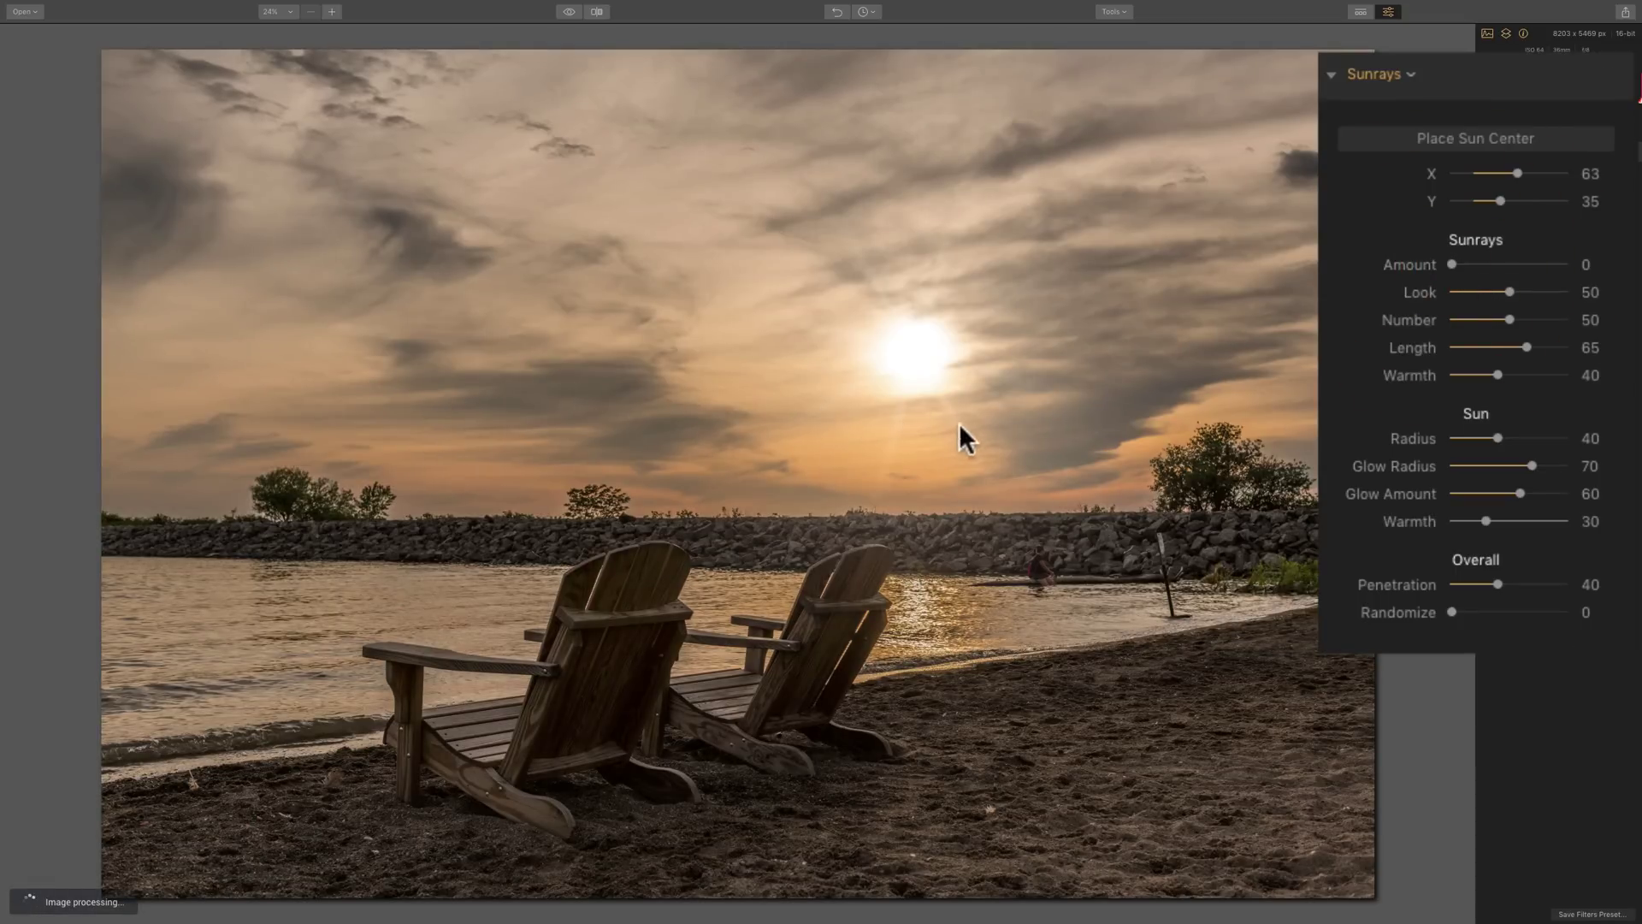
drag(1452, 265, 1490, 264)
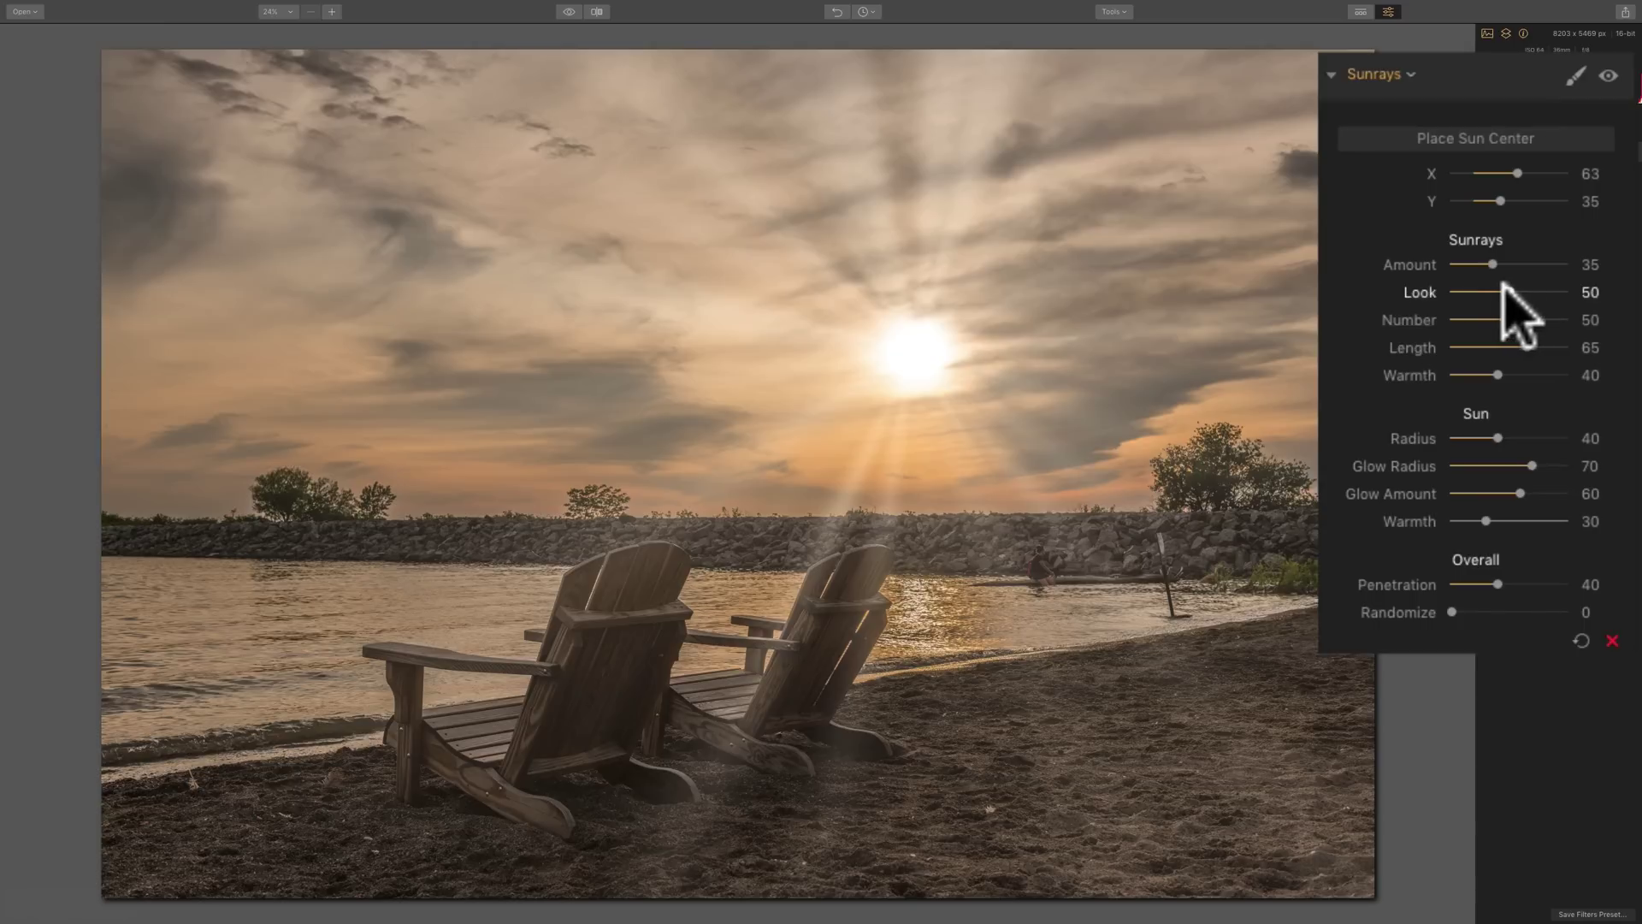
Set the Sunrays Look to 41 and lower Number to 37.
drag(1505, 286, 1587, 319)
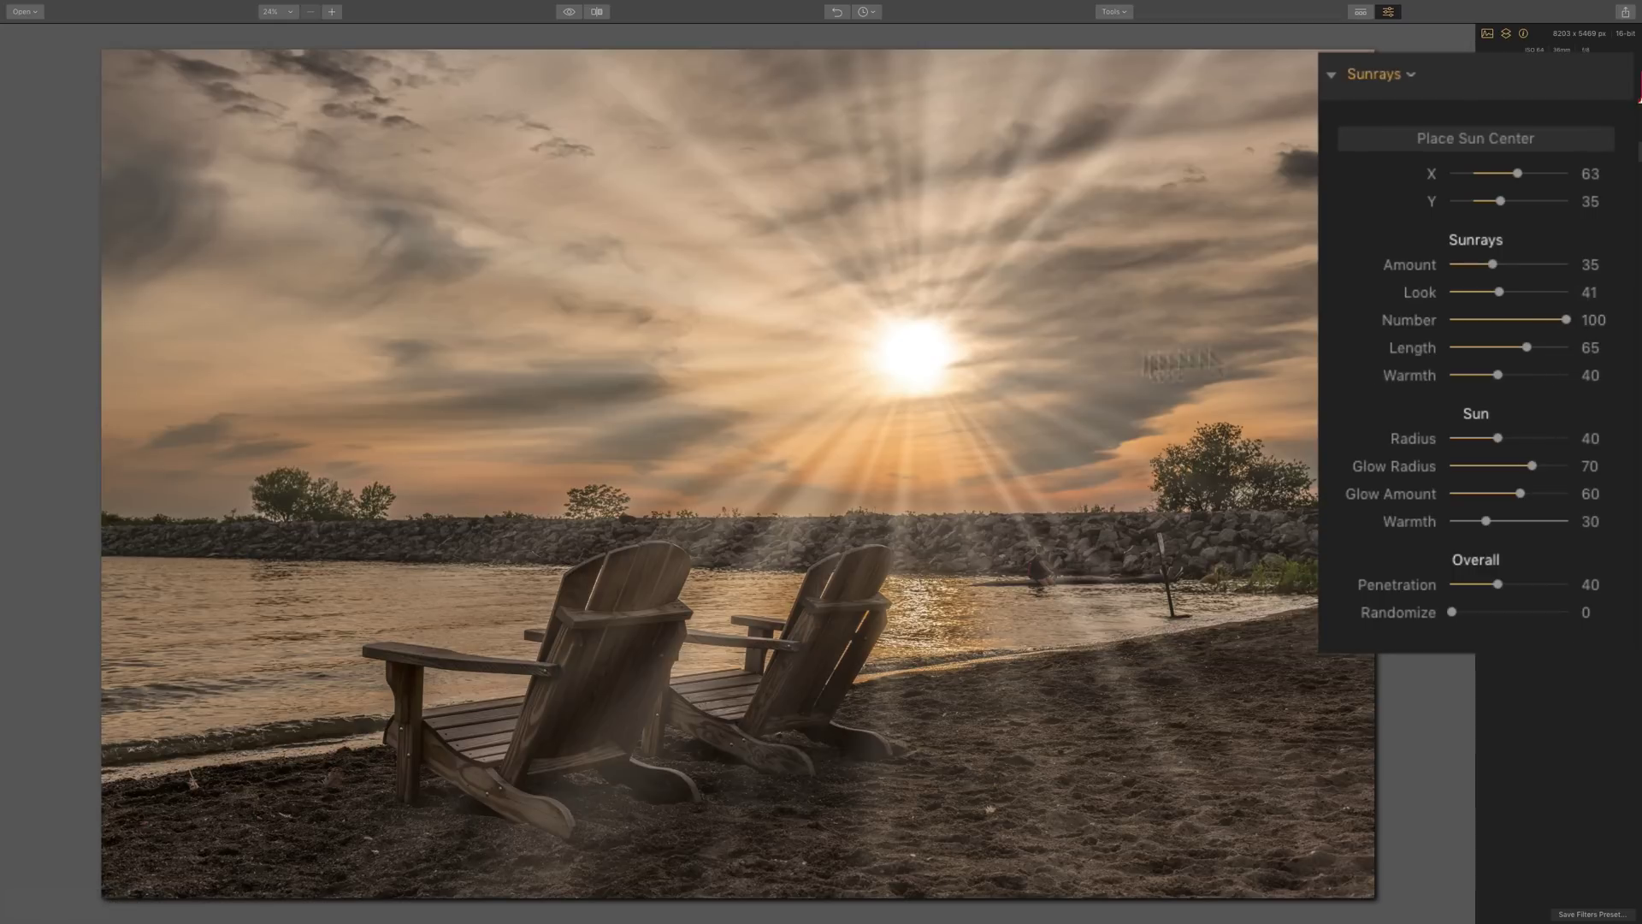
drag(1565, 319, 1495, 319)
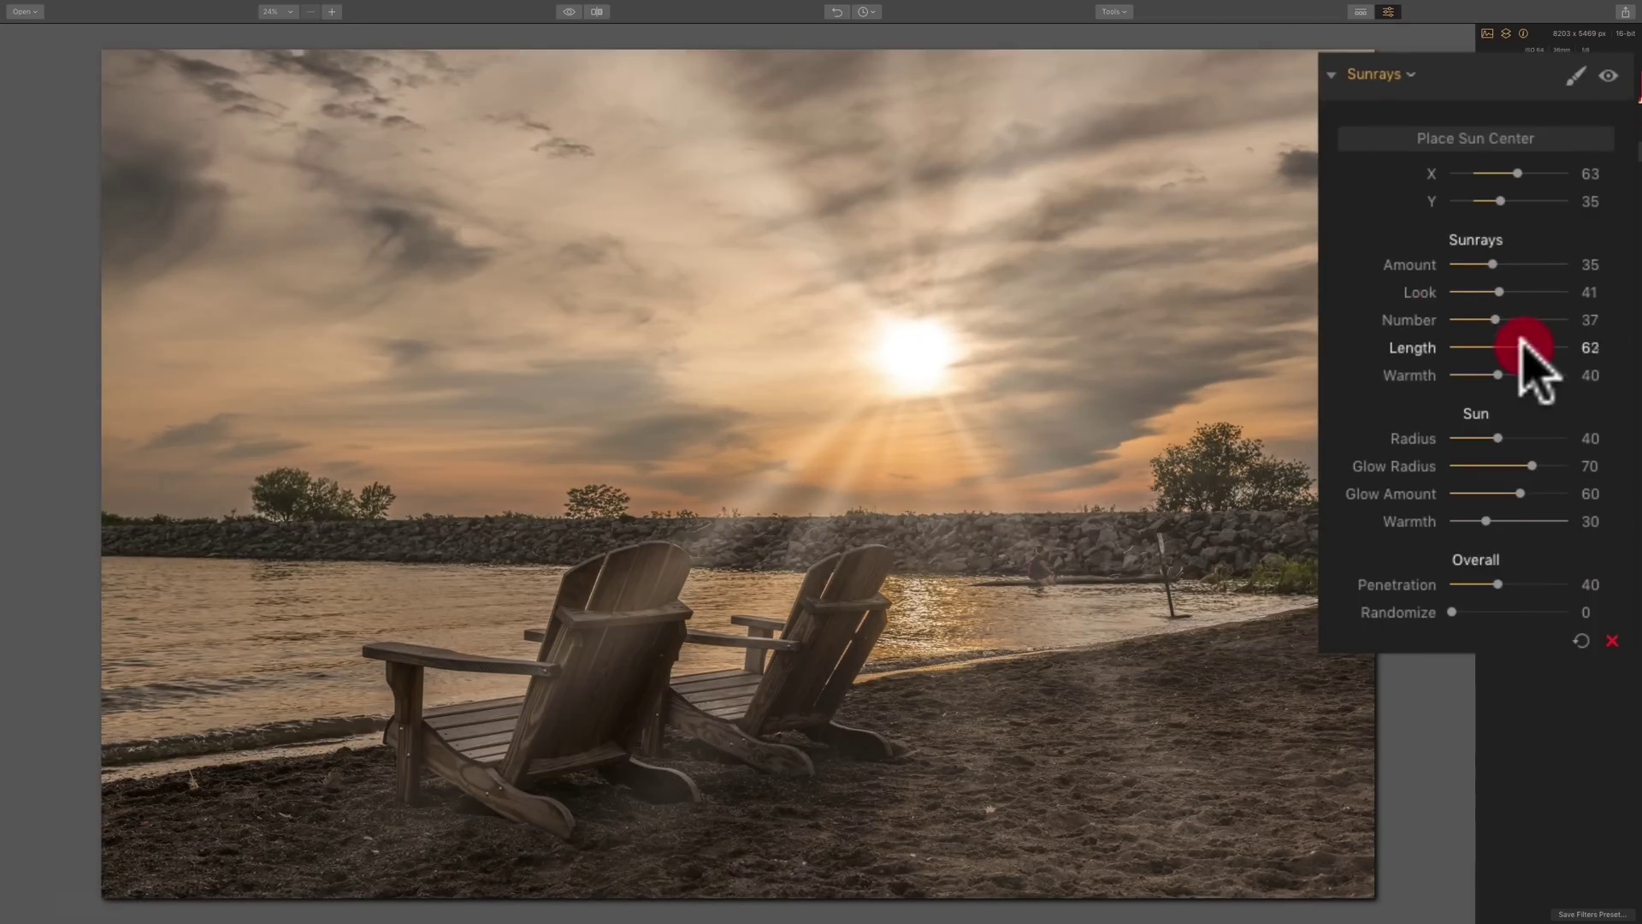
Compare ray lengths from zero to long, settling Sunrays Length at 47.
drag(1522, 347, 1404, 349)
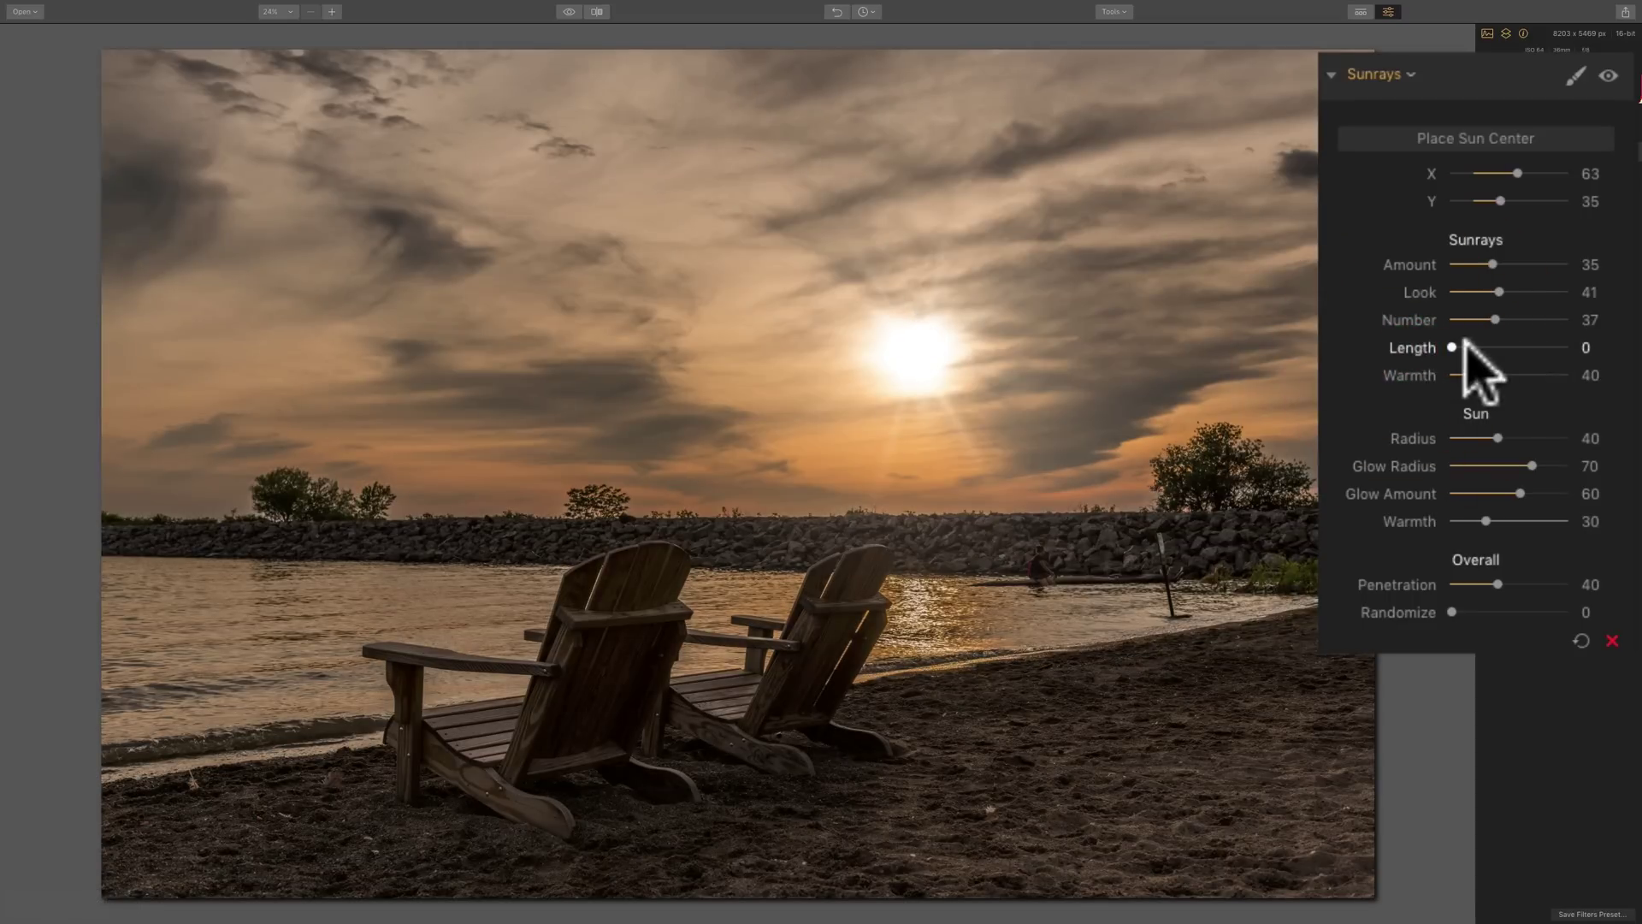
drag(1446, 346, 1570, 349)
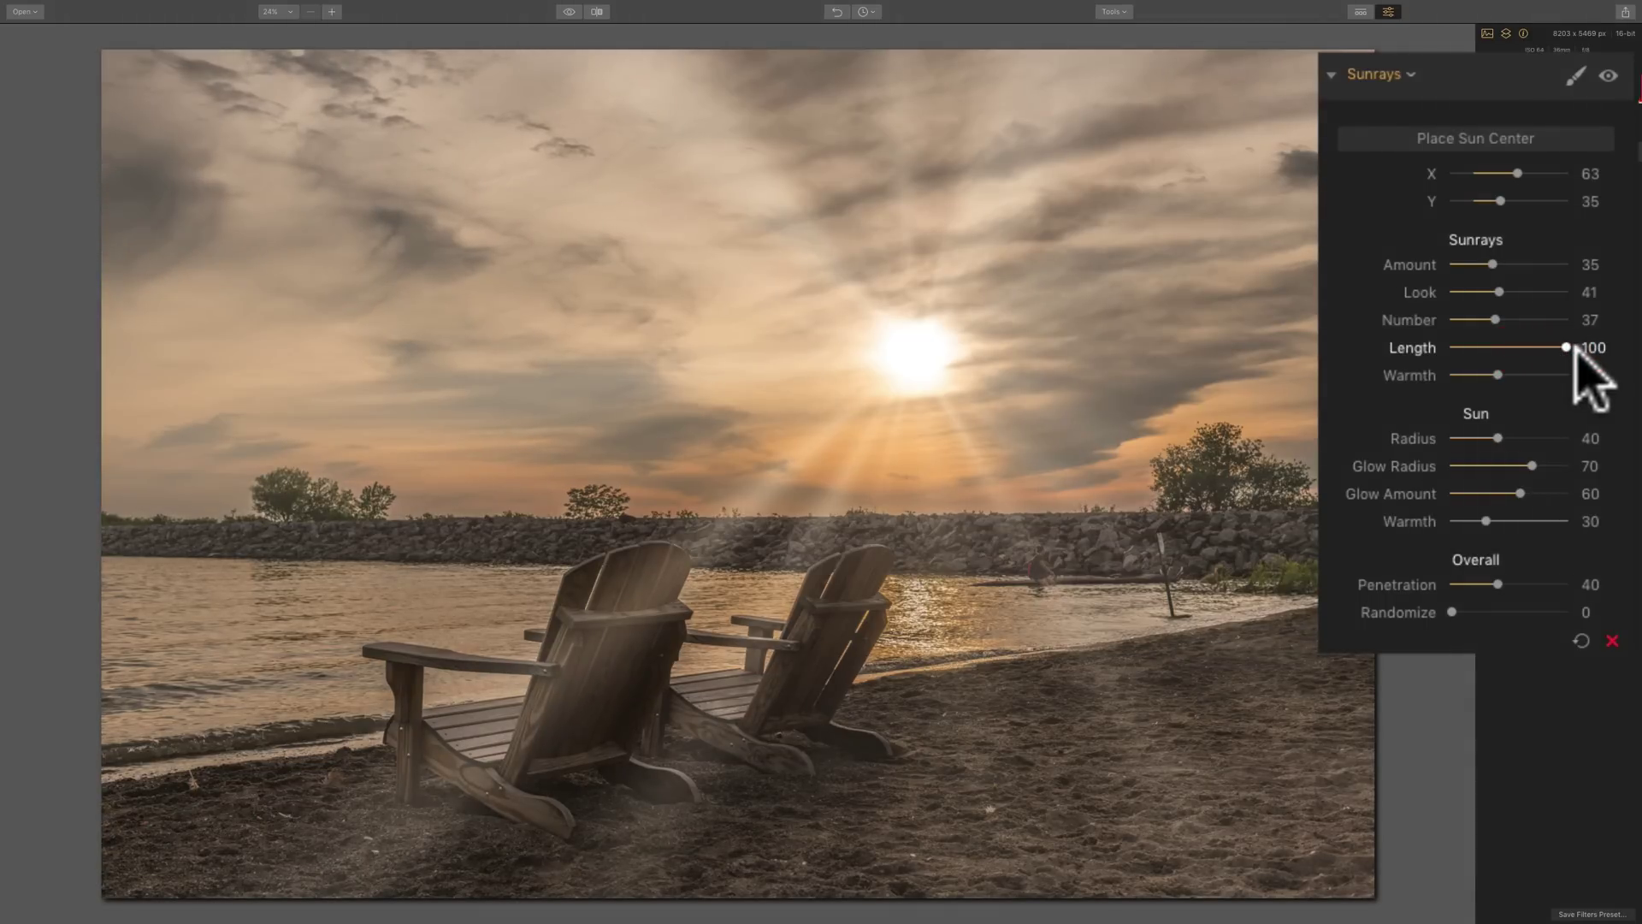
drag(1567, 349, 1502, 347)
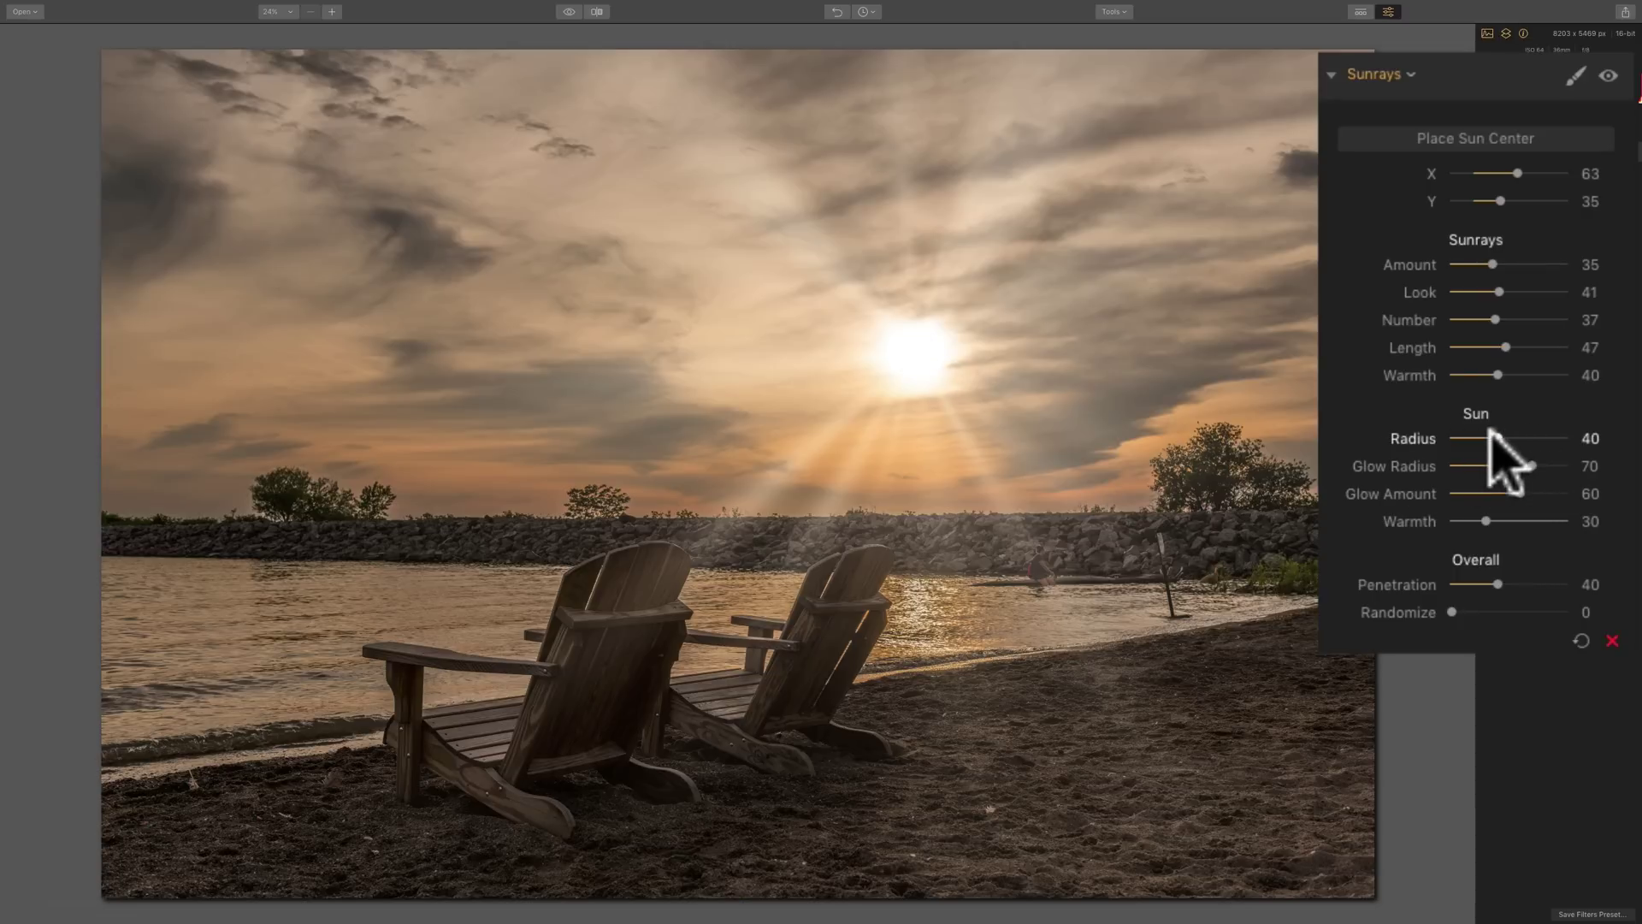
Test warmth extremes, then set Sunrays Warmth to 69 for golden rays.
drag(1499, 375, 1454, 375)
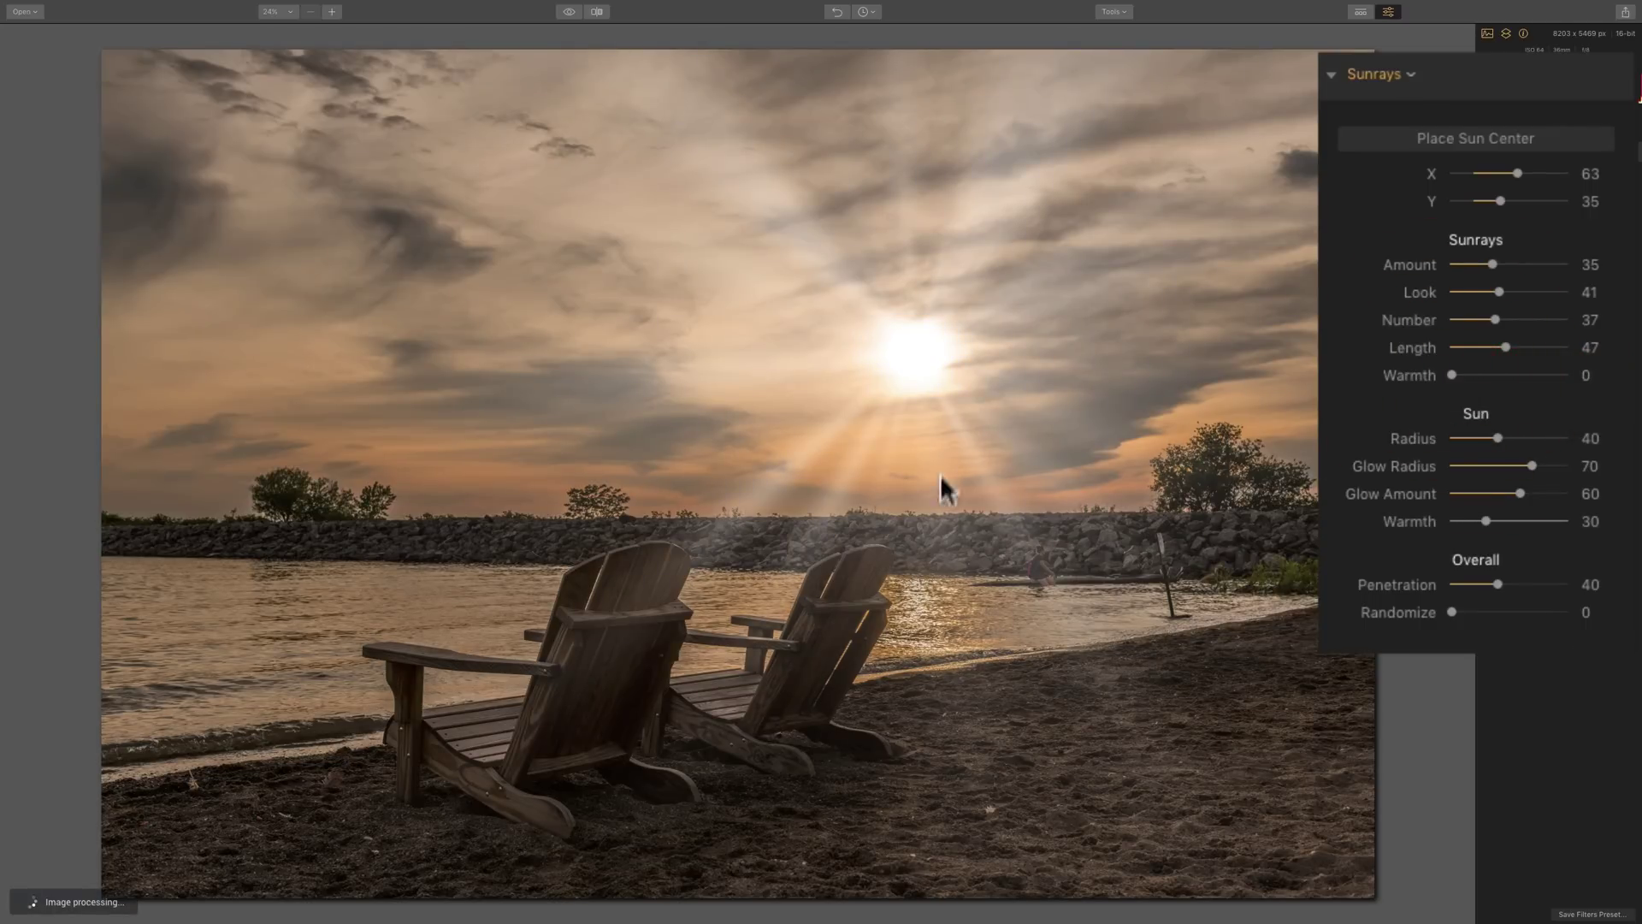
drag(1452, 374, 1511, 376)
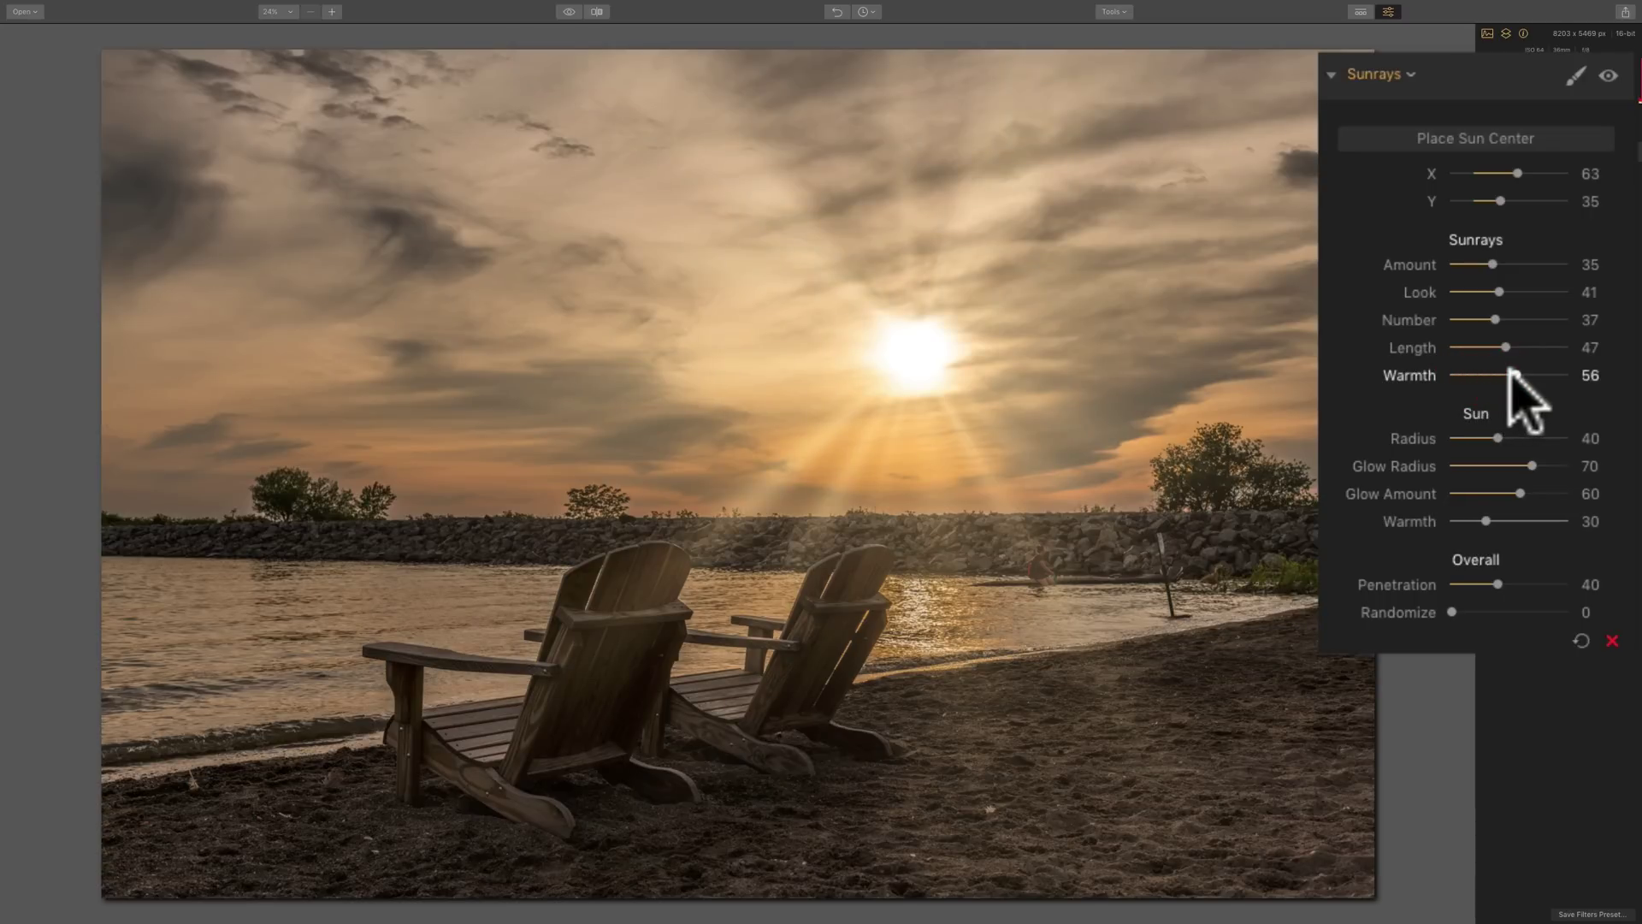
drag(1512, 370, 1528, 367)
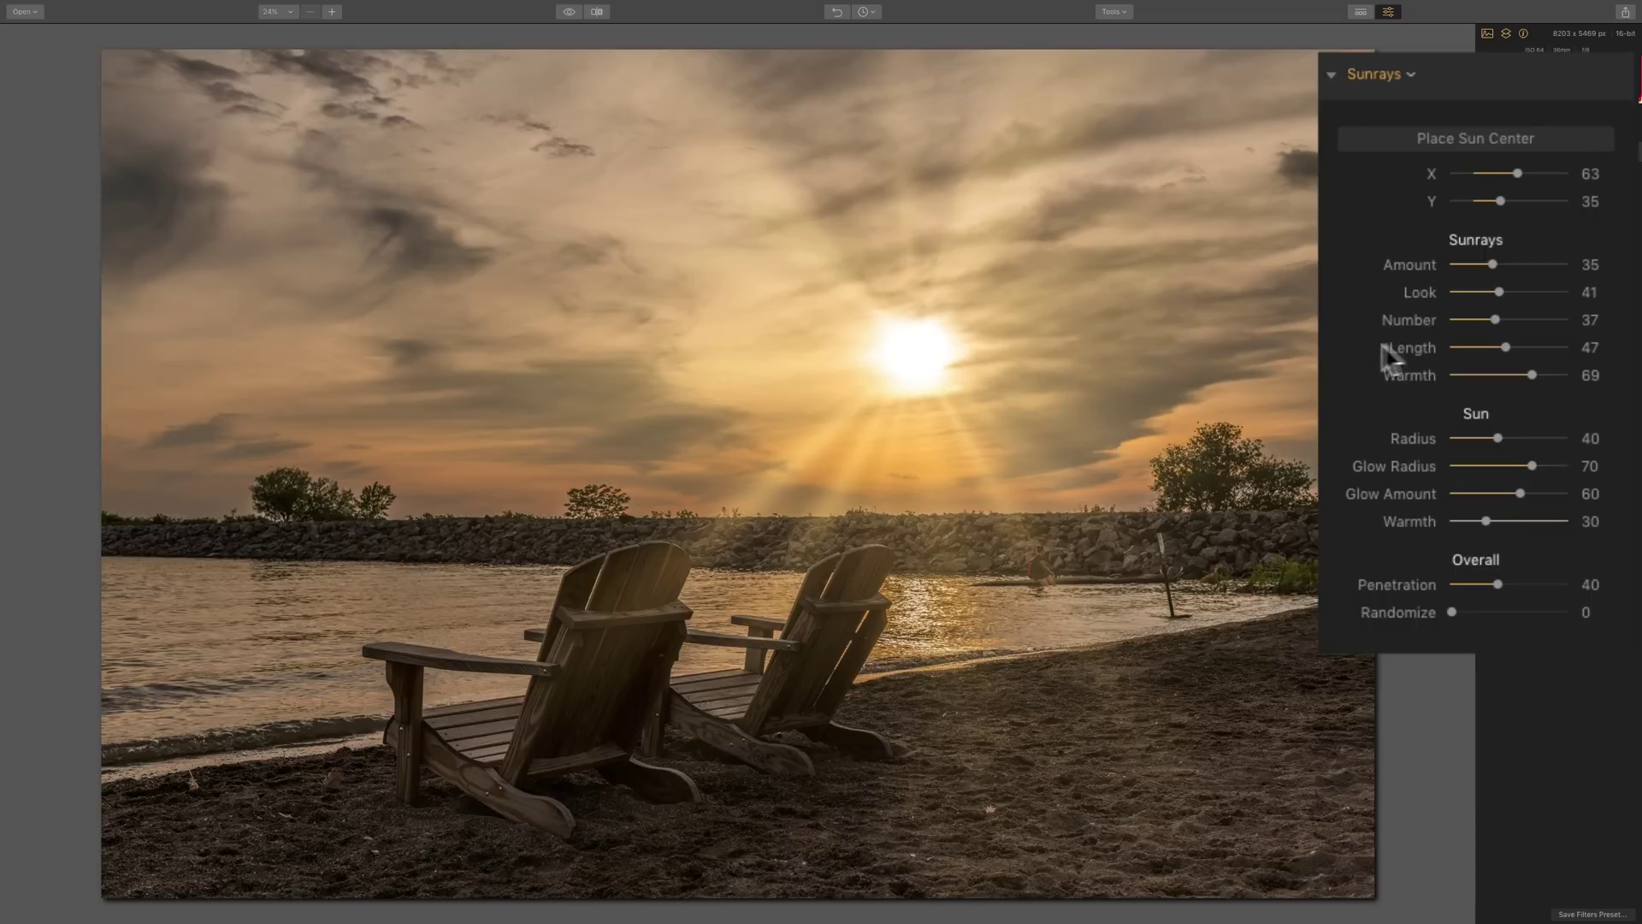
Experiment with the sun's size and glow, ending at Glow Radius 100 and Glow Amount 25.
drag(1495, 438, 1605, 437)
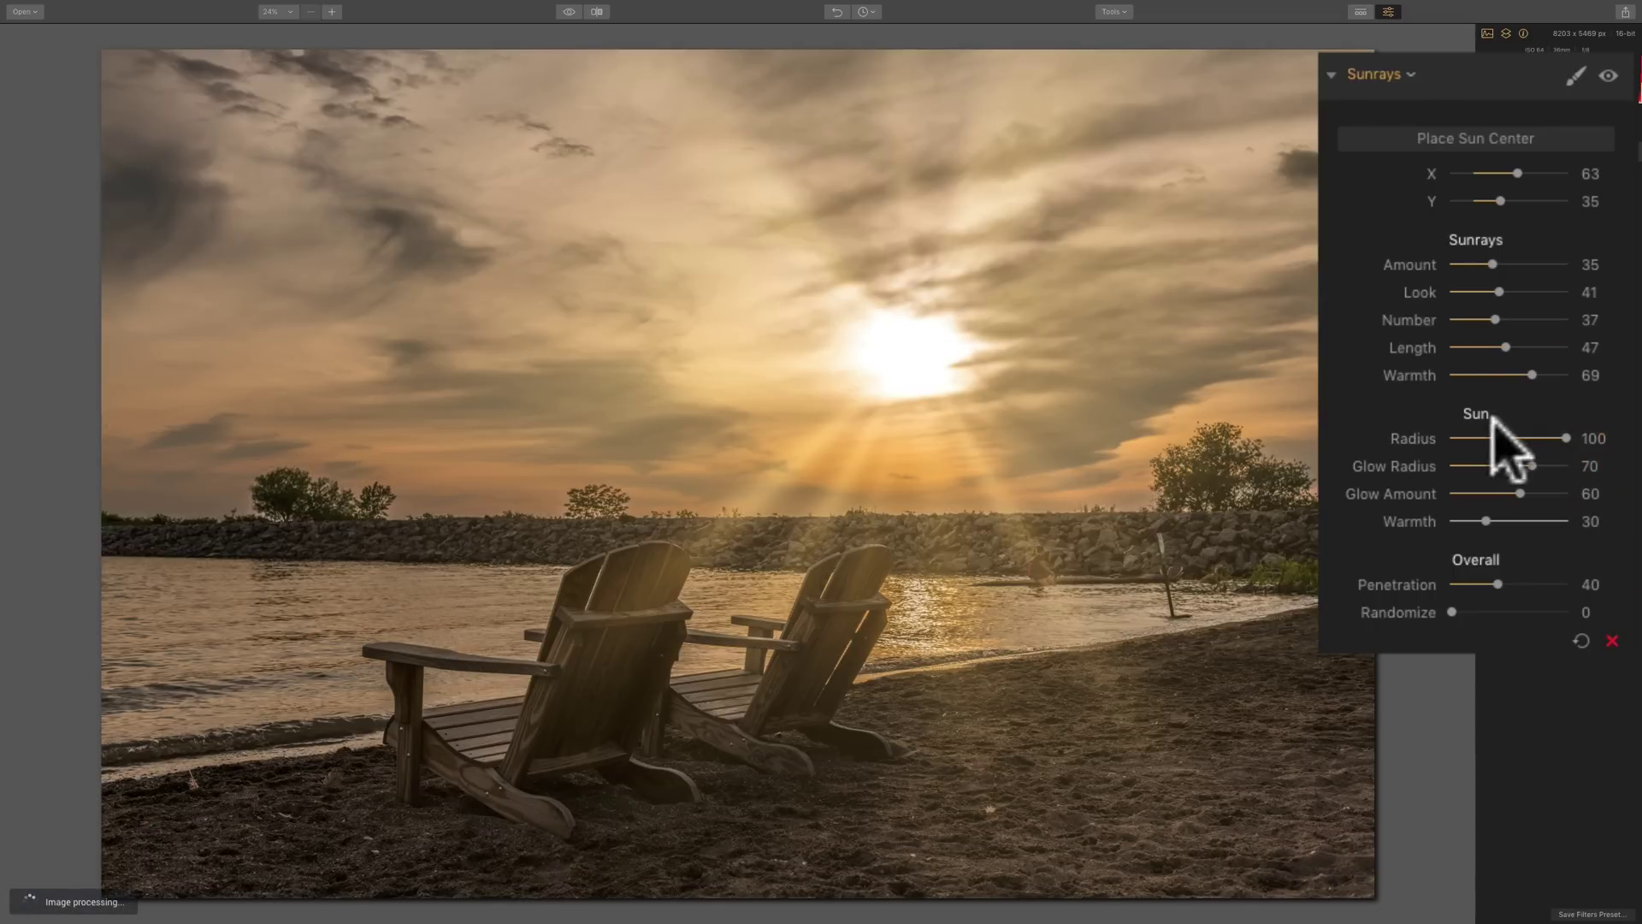
drag(1568, 439, 1499, 440)
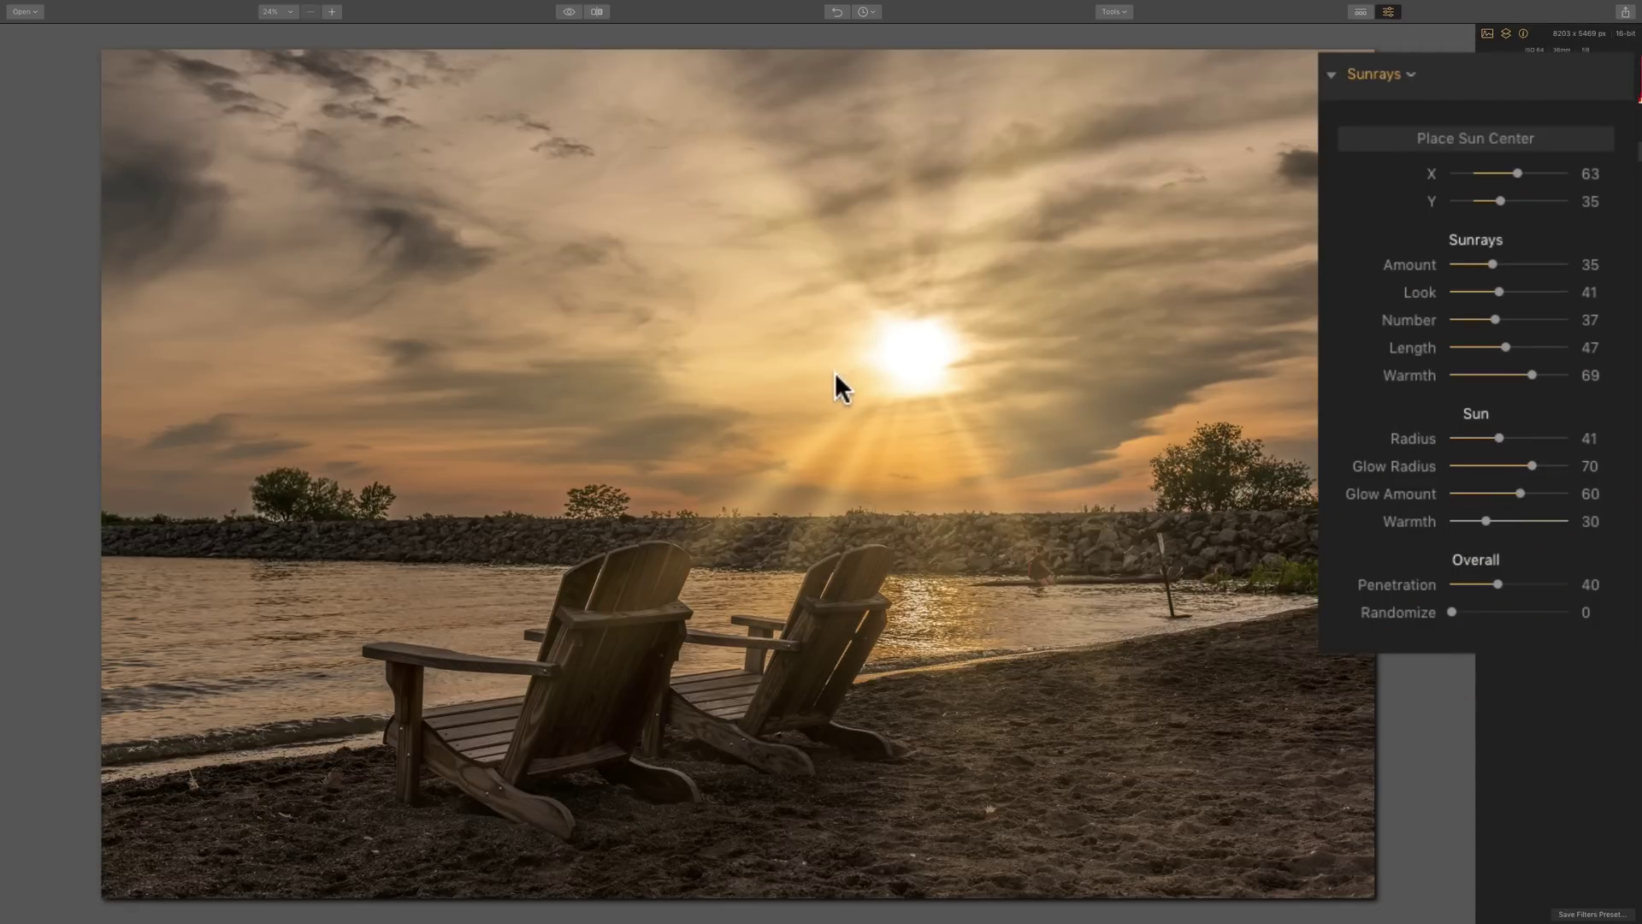
drag(1532, 466, 1439, 469)
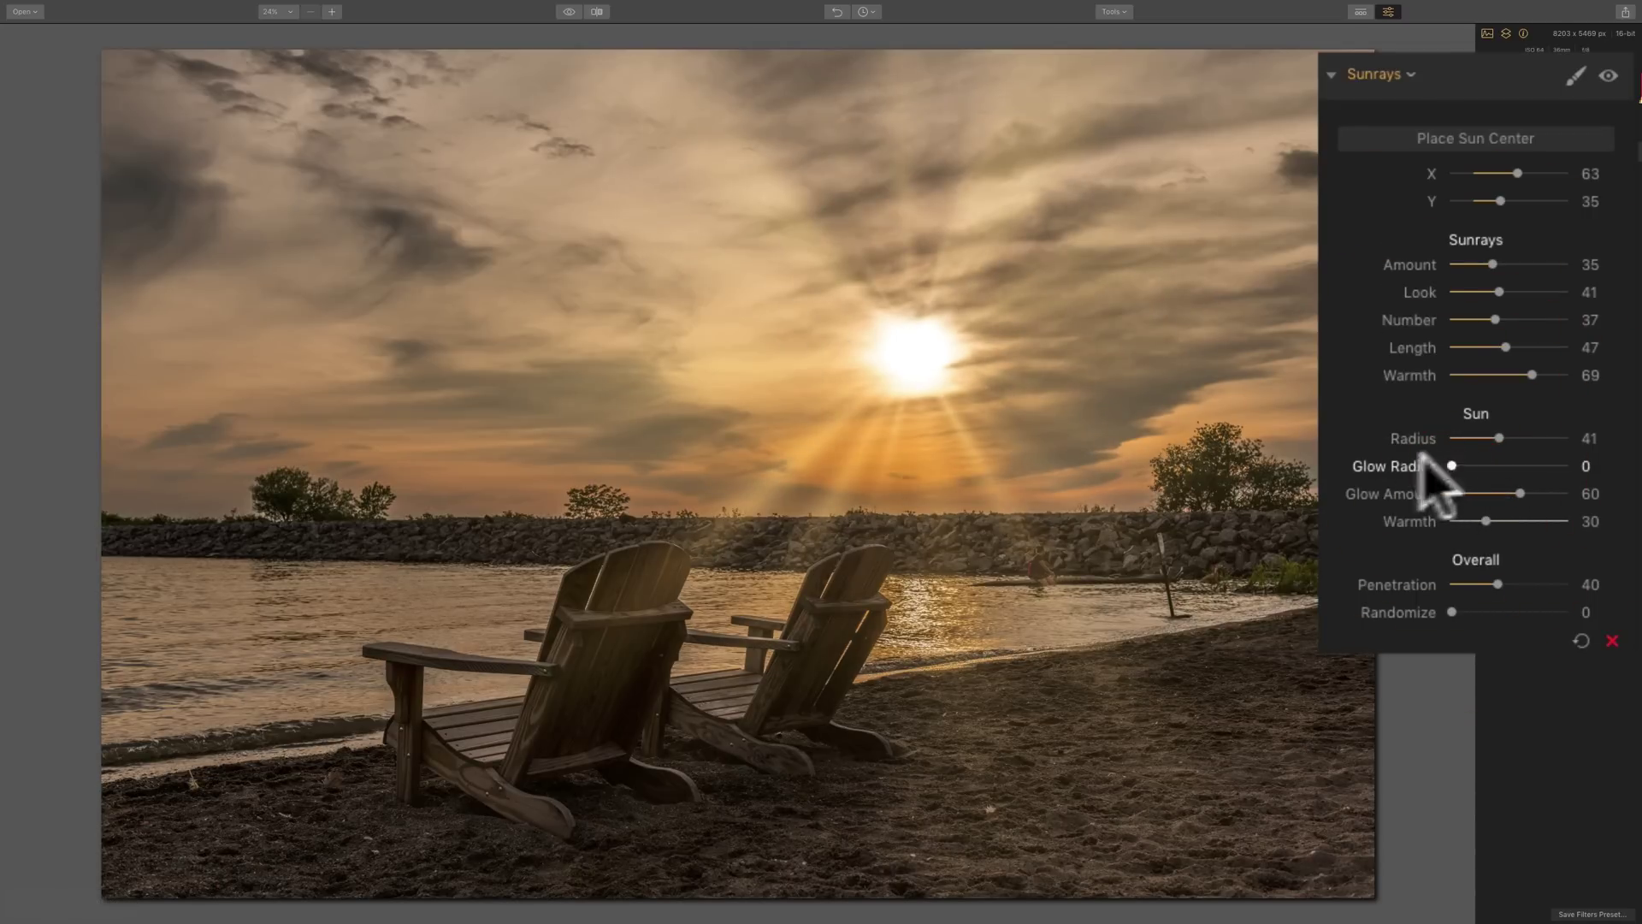
drag(1444, 464, 1542, 467)
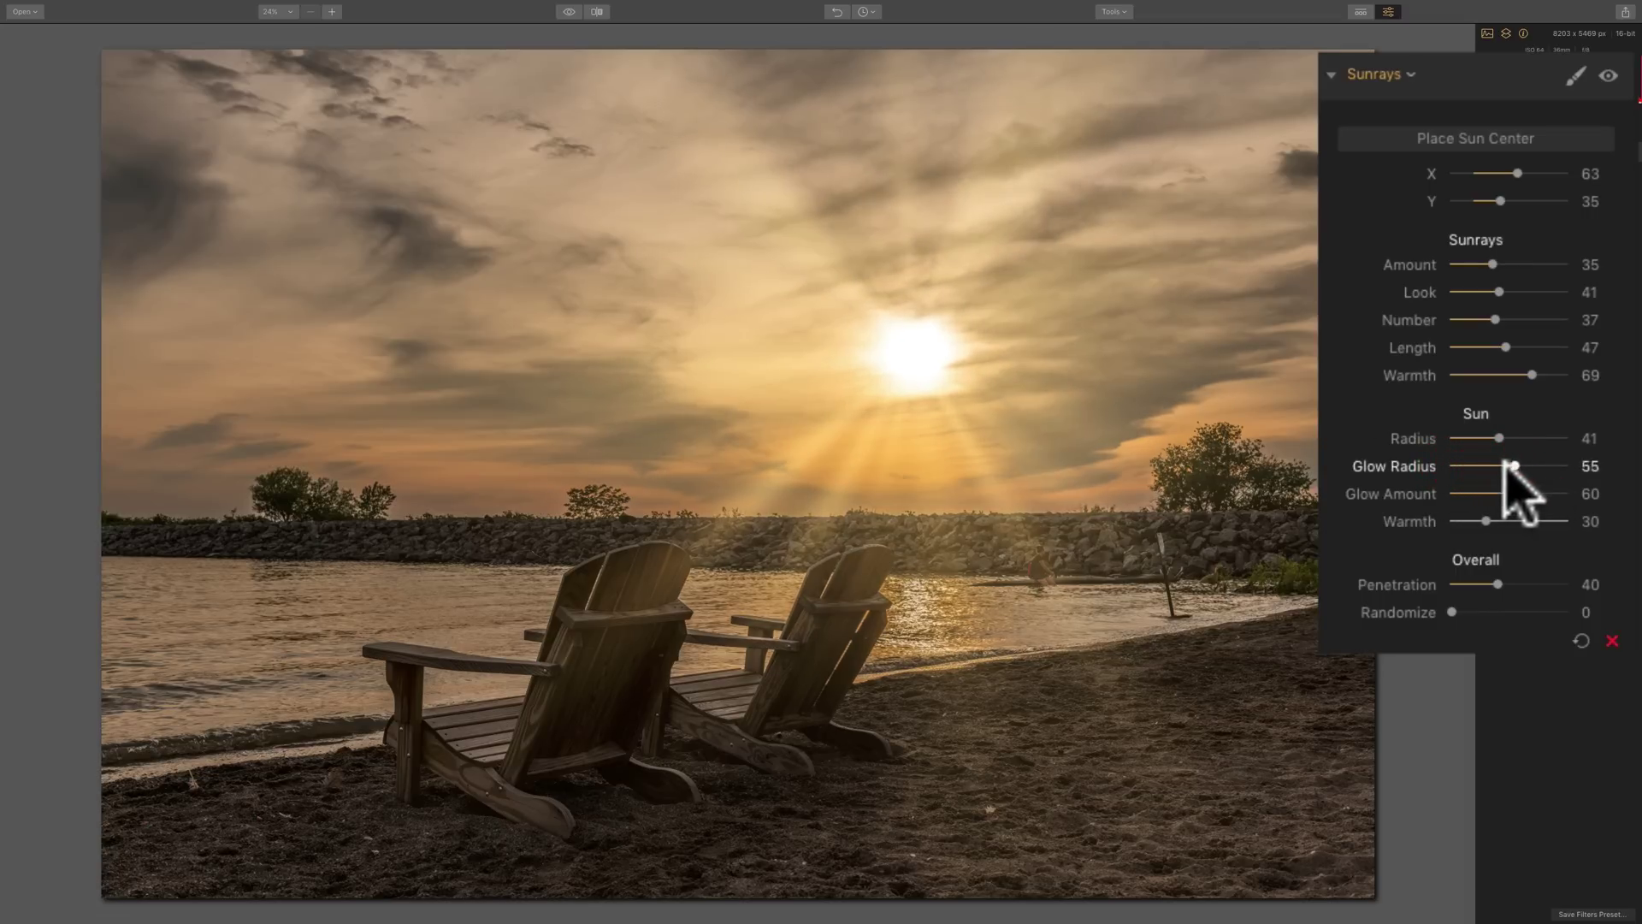
click(1512, 466)
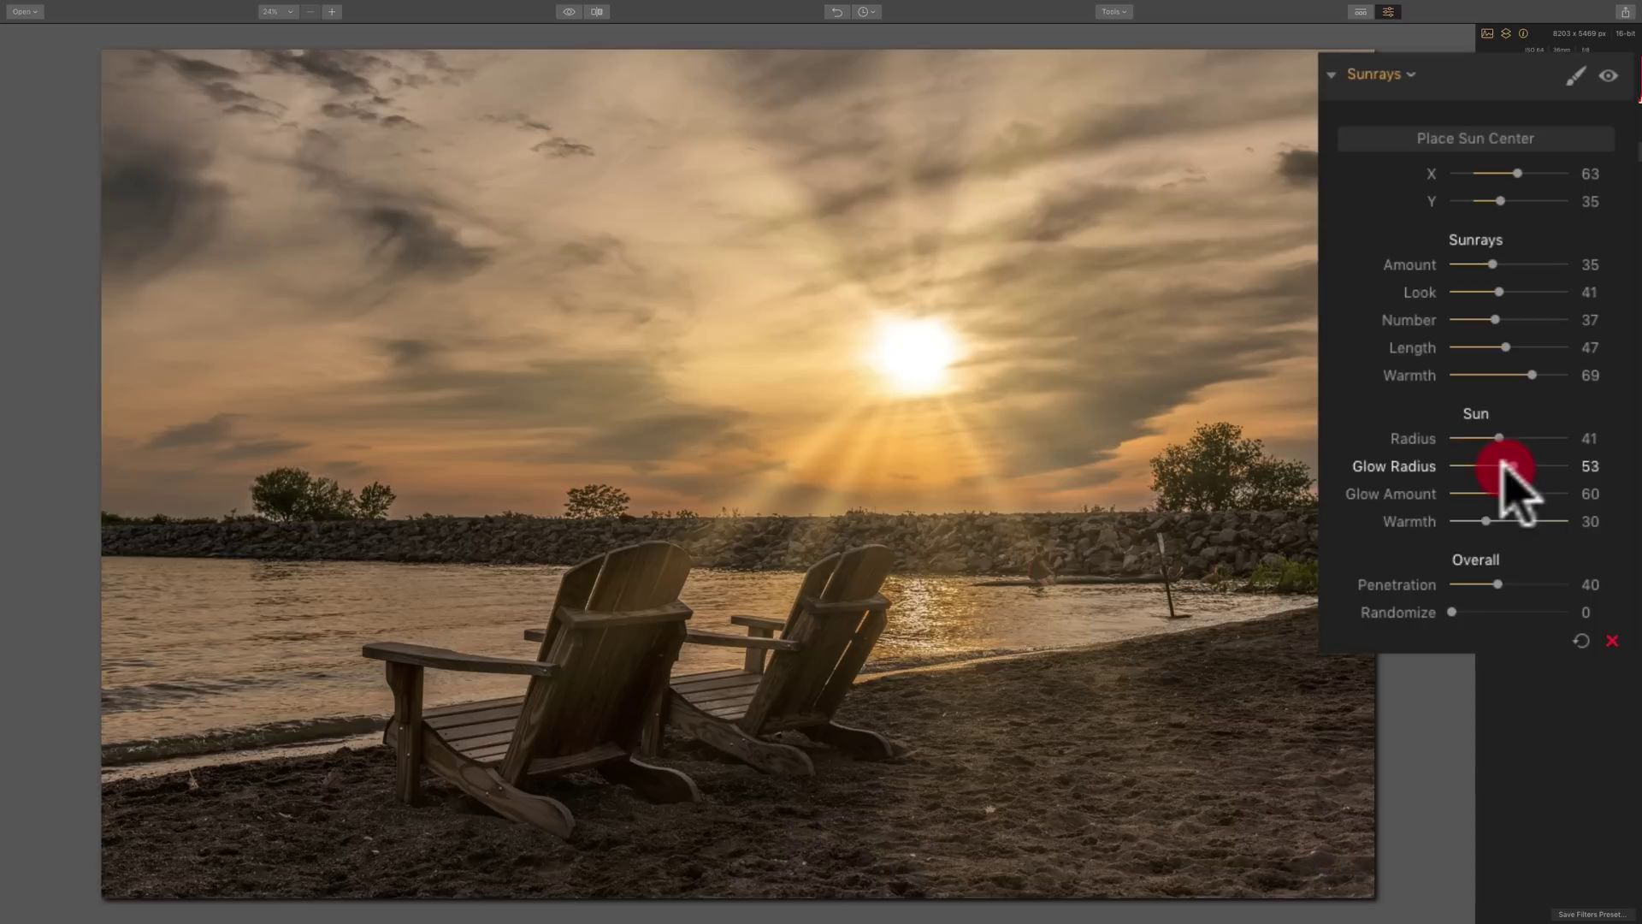
drag(1510, 467, 1484, 466)
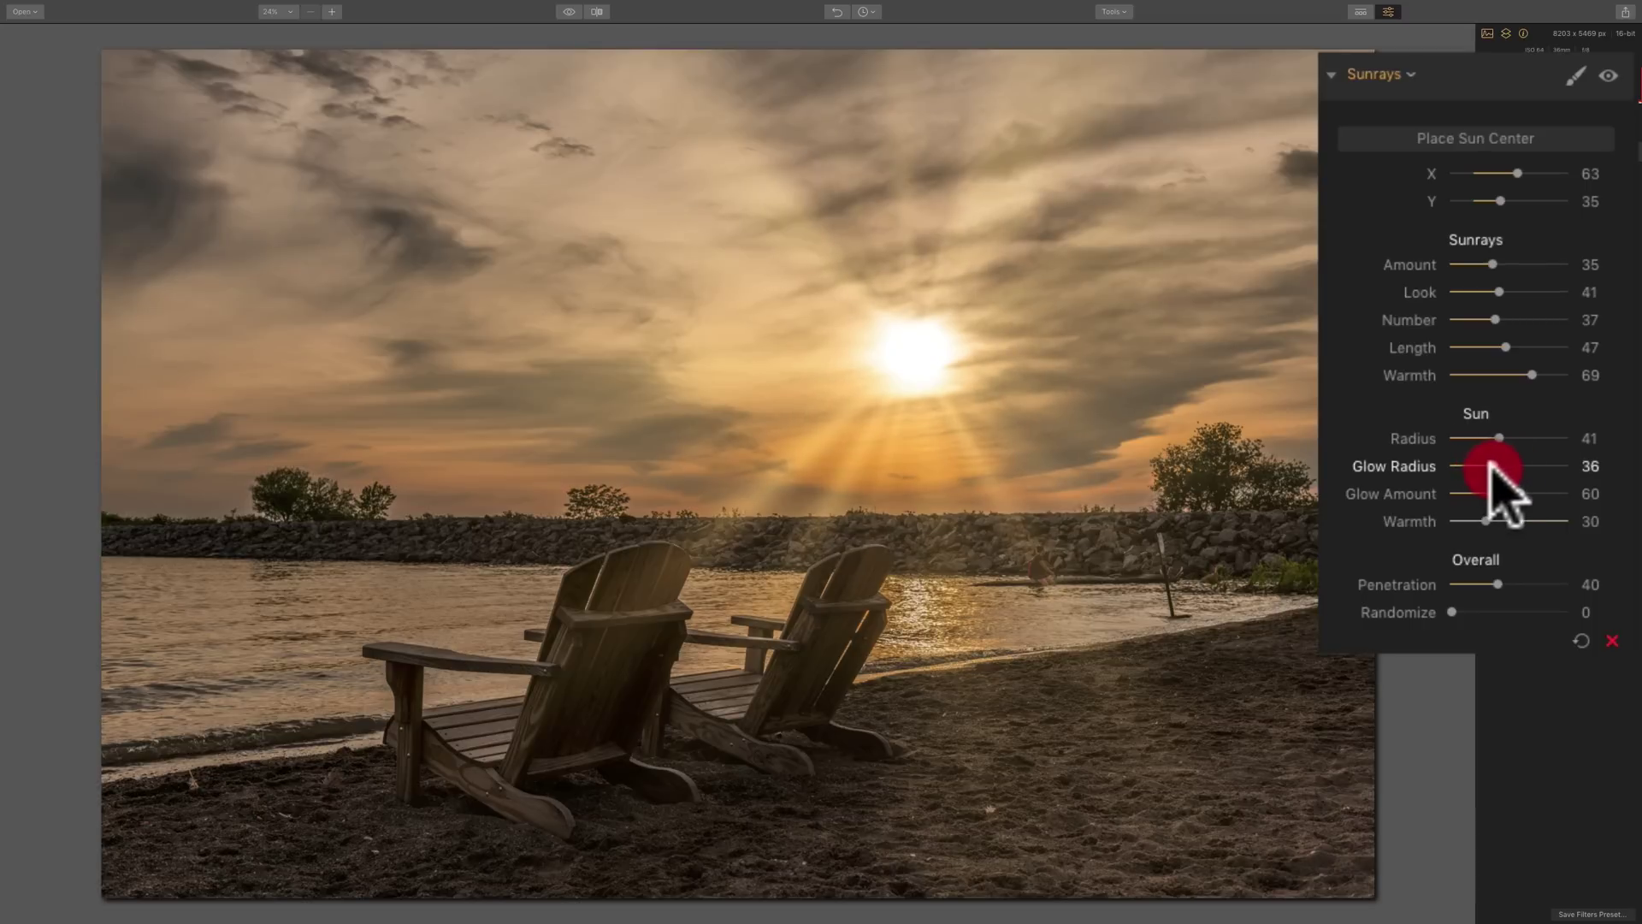
mouse_move(1476, 466)
mouse_down()
mouse_move(1517, 494)
mouse_move(1583, 494)
mouse_move(1507, 494)
mouse_move(1561, 494)
mouse_move(1536, 496)
mouse_move(1521, 495)
mouse_move(1532, 466)
mouse_move(1587, 470)
mouse_move(1479, 493)
mouse_up()
Set the sun's Glow Radius to 56, Glow Amount to 44 and Sun Warmth to 66.
click(1531, 493)
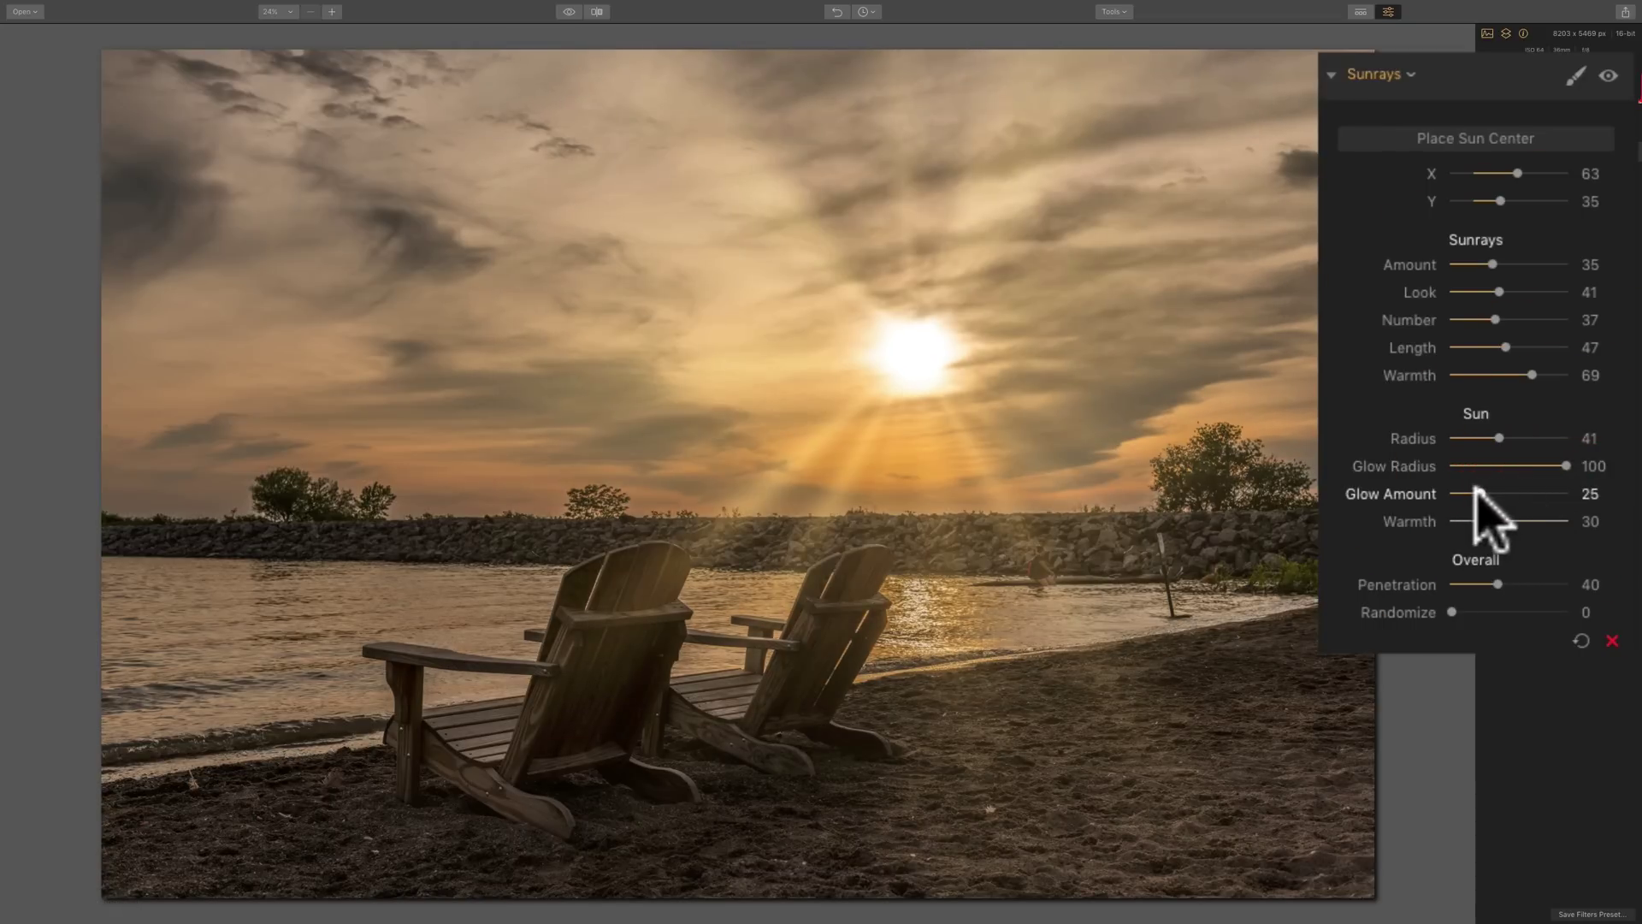
drag(1565, 465, 1503, 493)
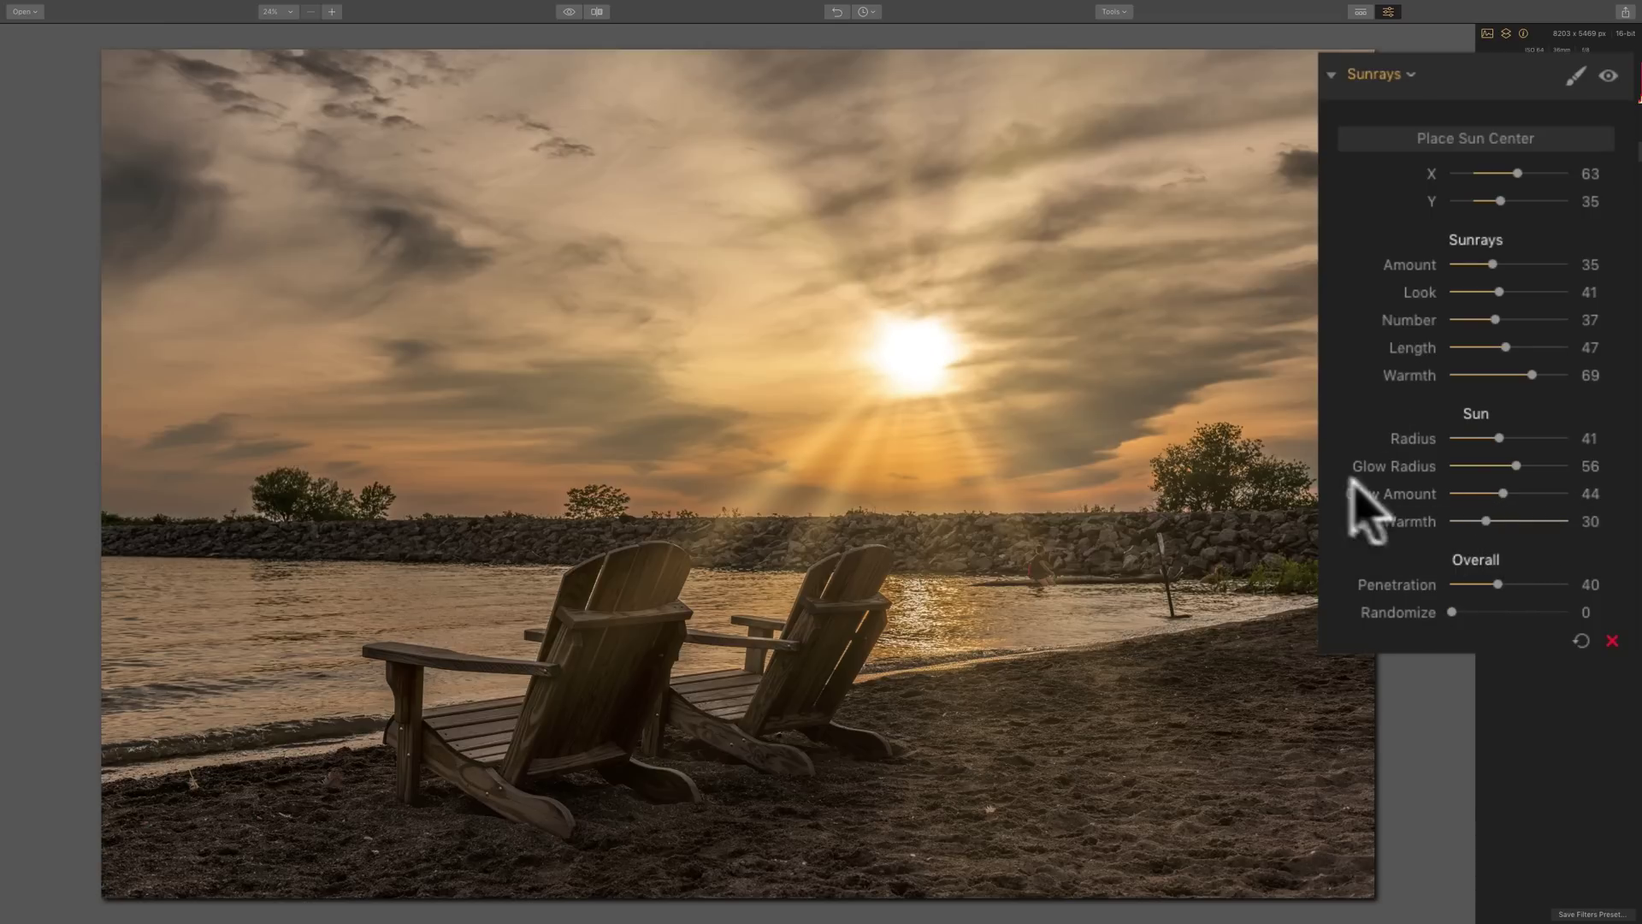
drag(1485, 521, 1328, 515)
drag(1452, 521, 1527, 520)
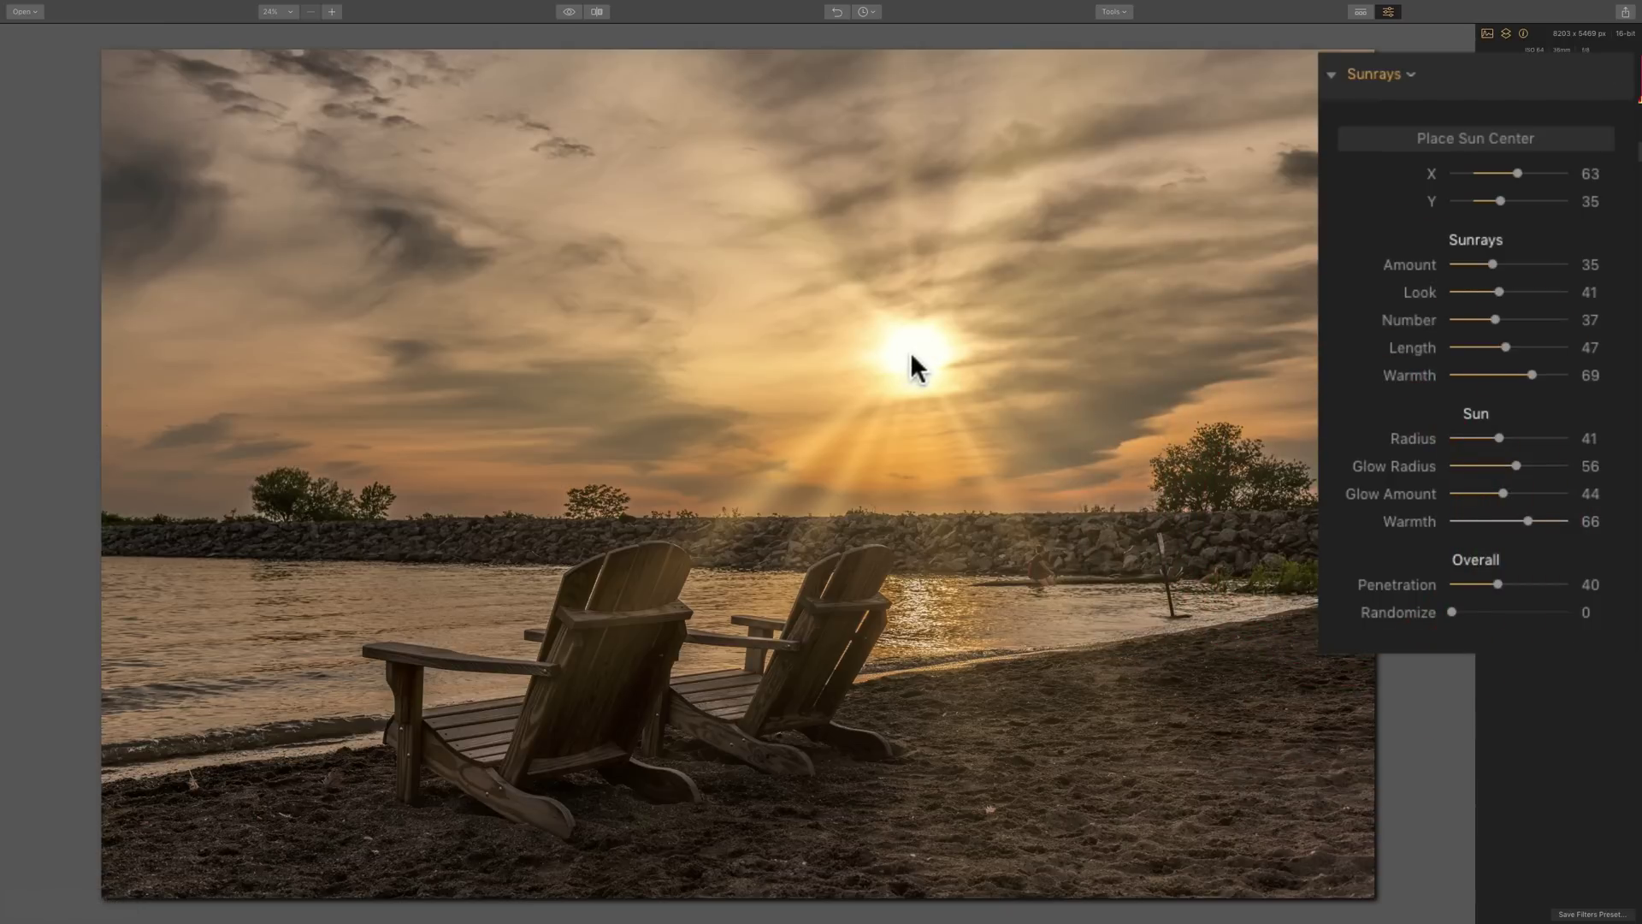
Temporarily move the sunrays centre to the upper-left sky.
click(1510, 144)
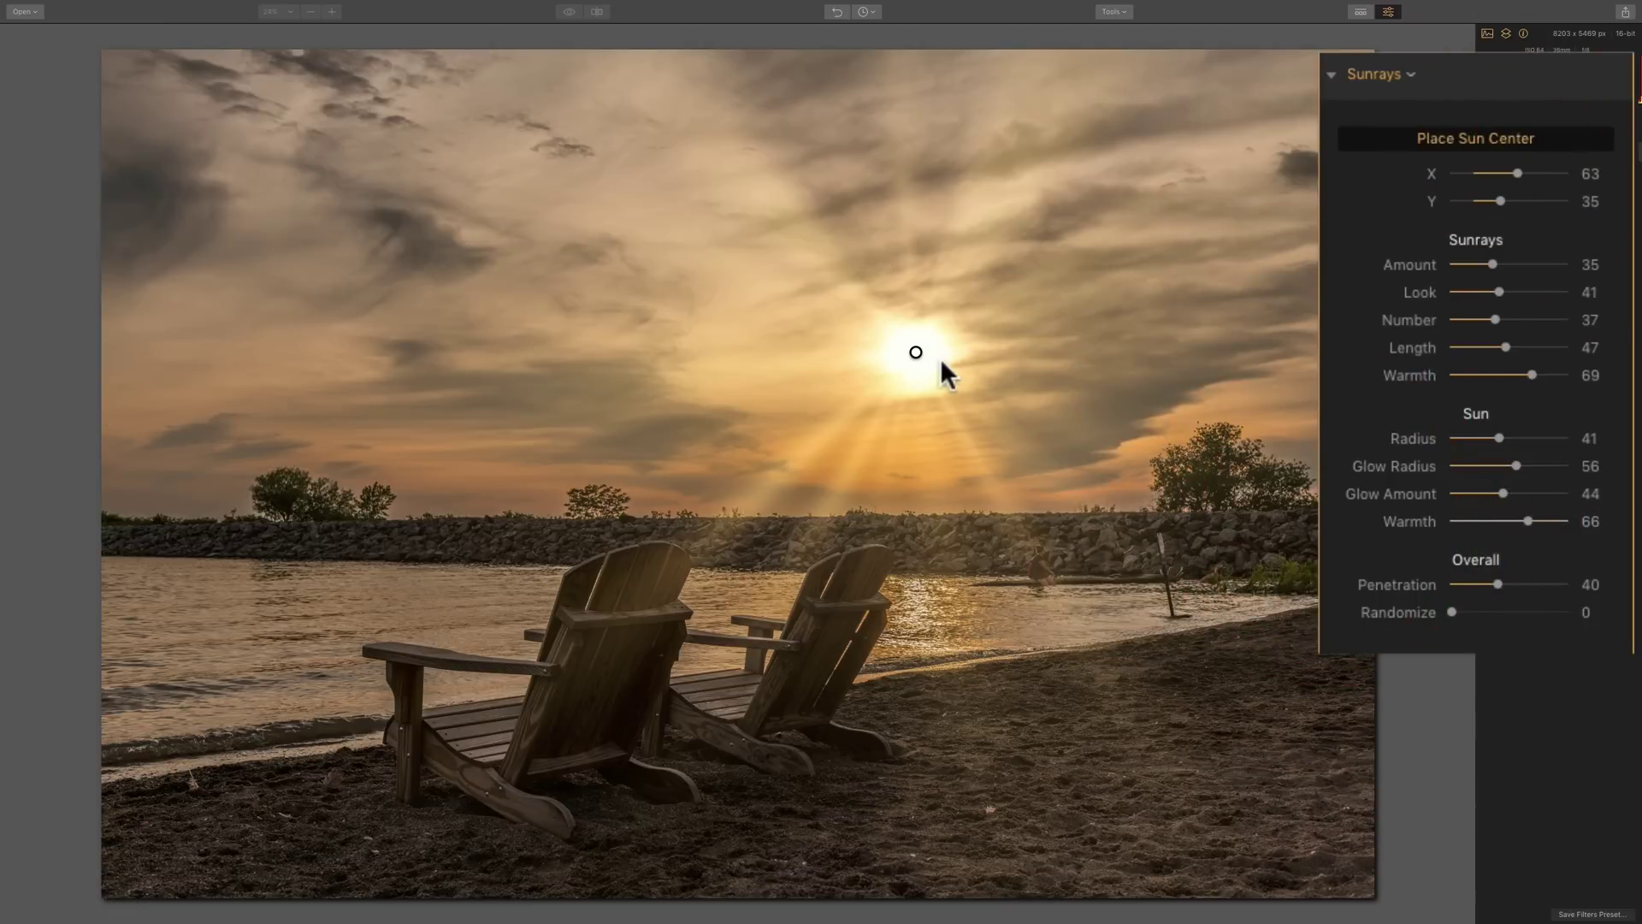
mouse_move(729, 227)
mouse_down()
mouse_move(476, 231)
mouse_move(462, 260)
mouse_up()
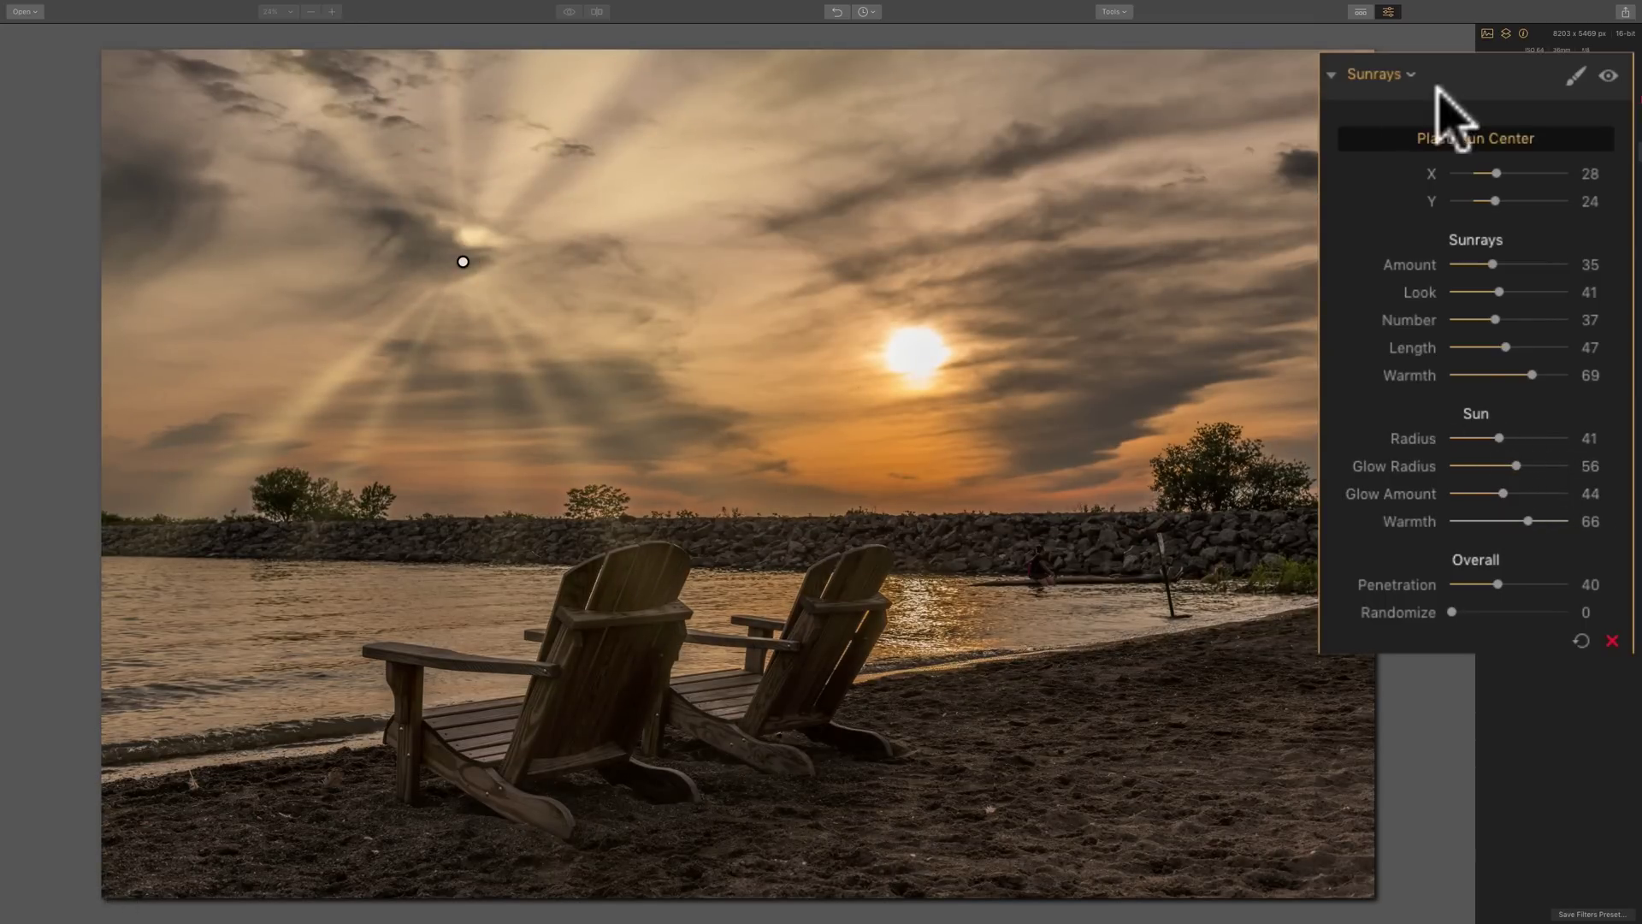
click(1445, 139)
Enlarge the sun's radius to 100 and try Sun Warmth at full, zero and middle values.
mouse_move(1499, 438)
mouse_down()
mouse_move(1558, 440)
mouse_move(1597, 474)
mouse_up()
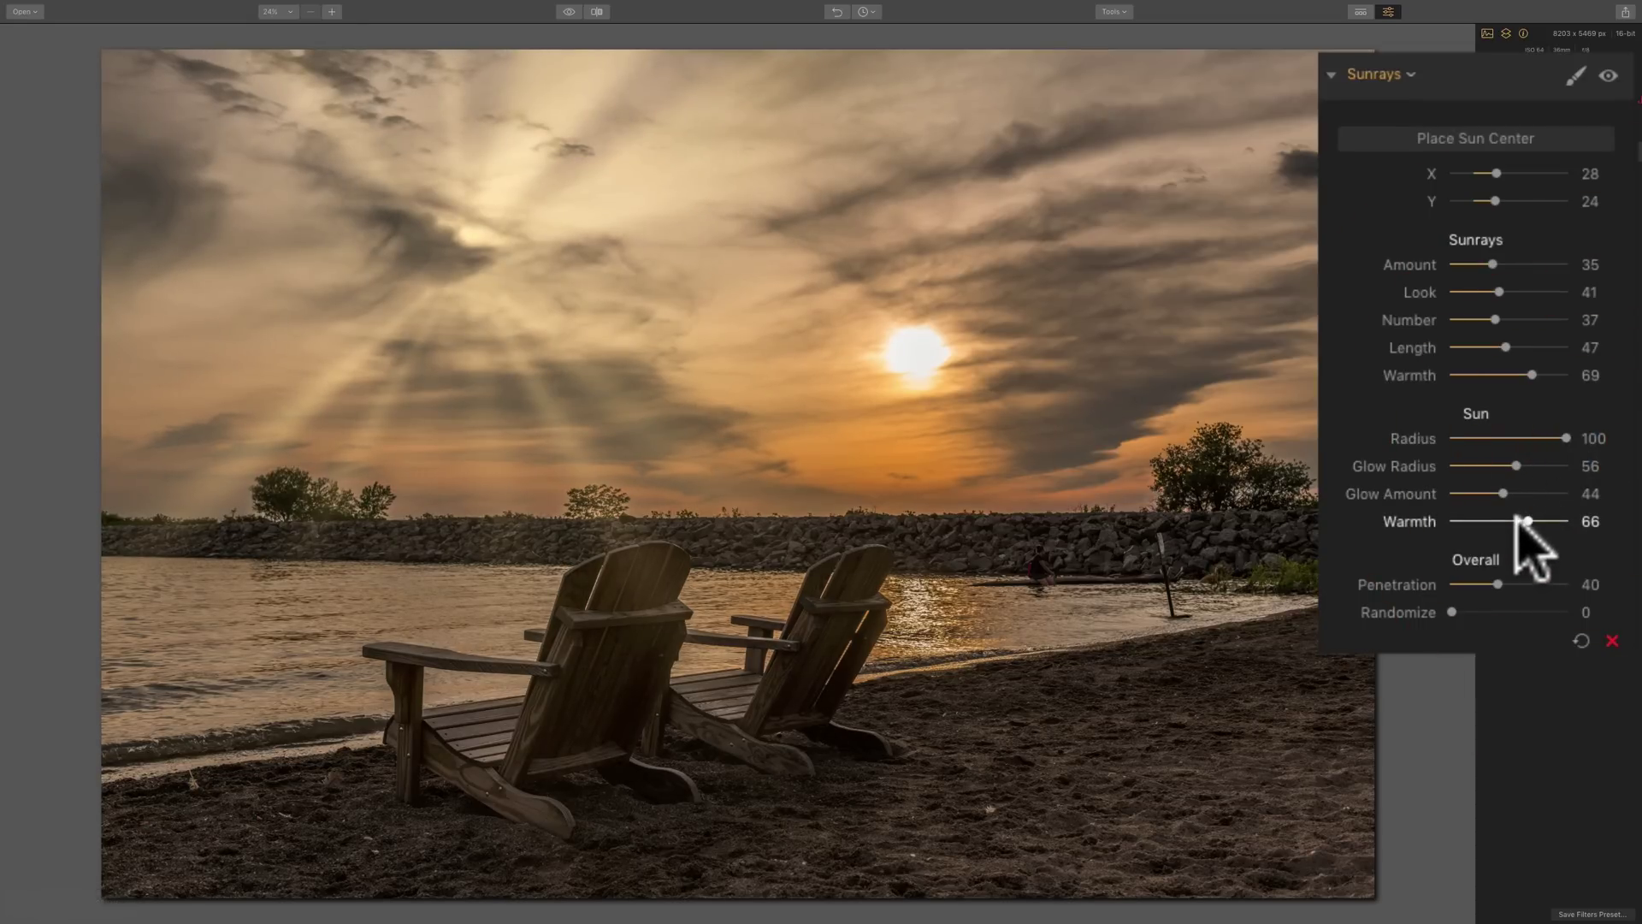
drag(1518, 517, 1623, 539)
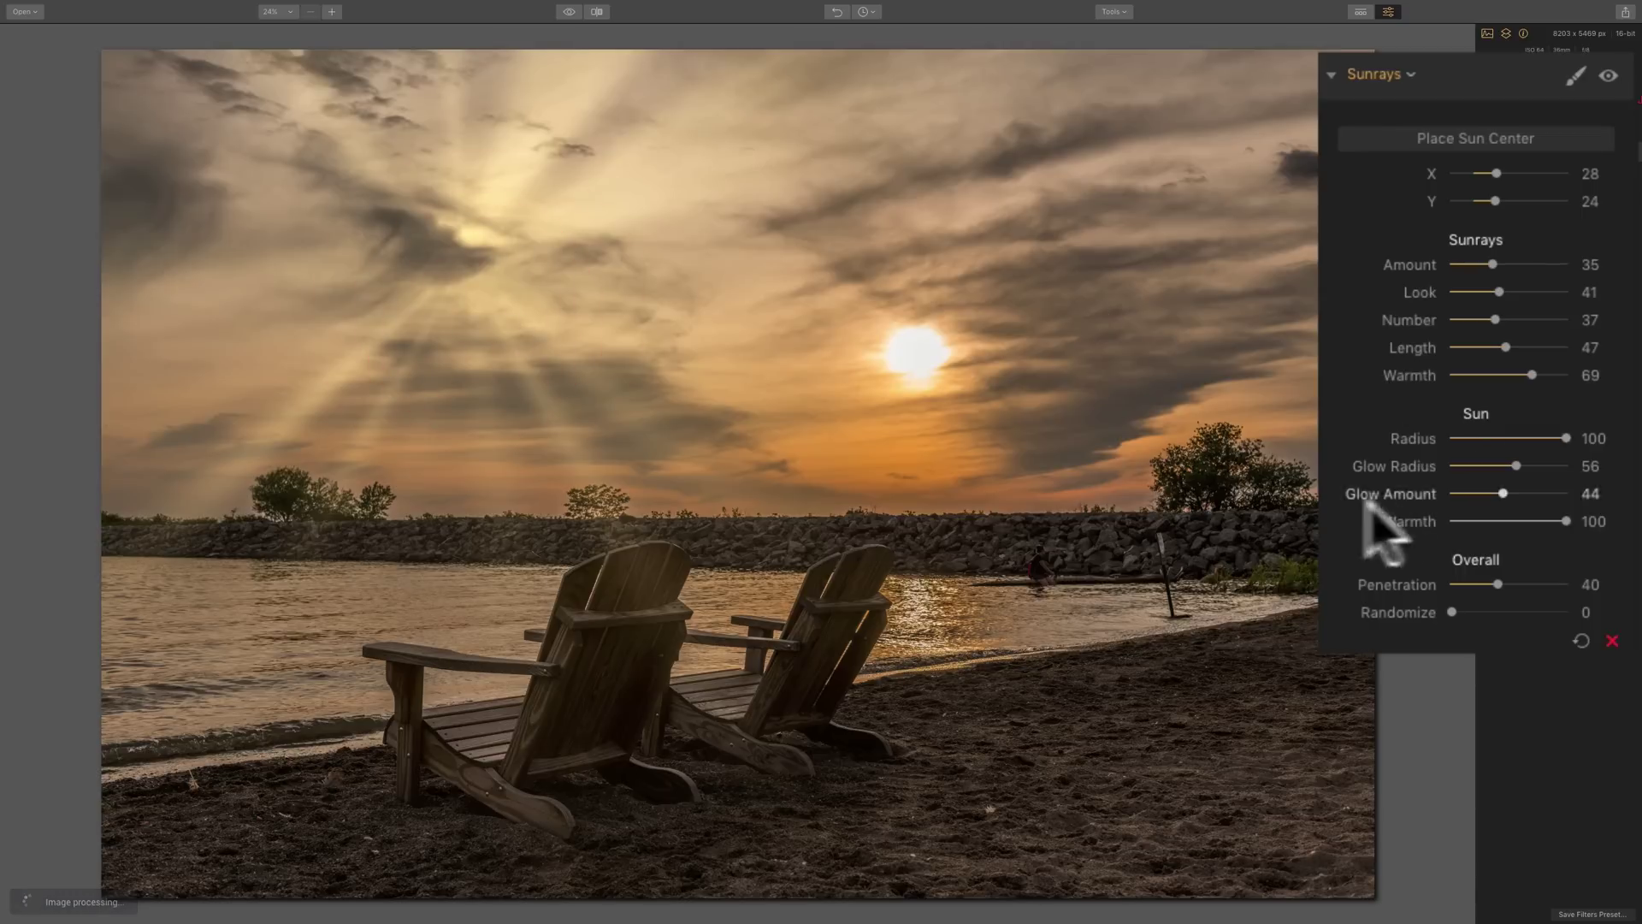
drag(1565, 521, 1454, 522)
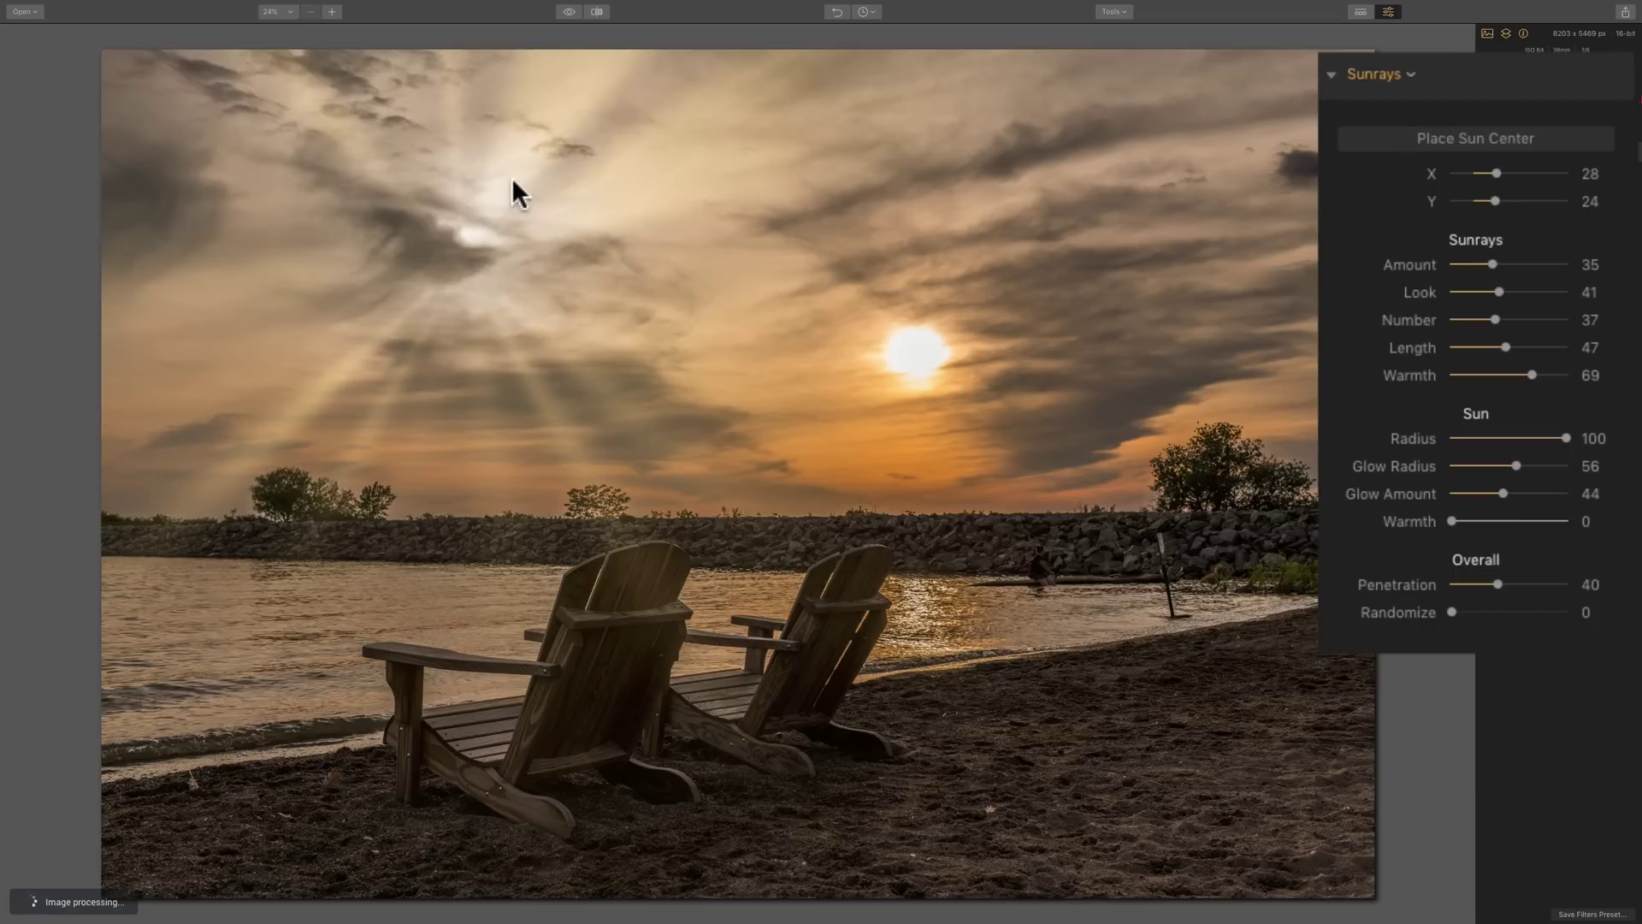
drag(1452, 522, 1516, 522)
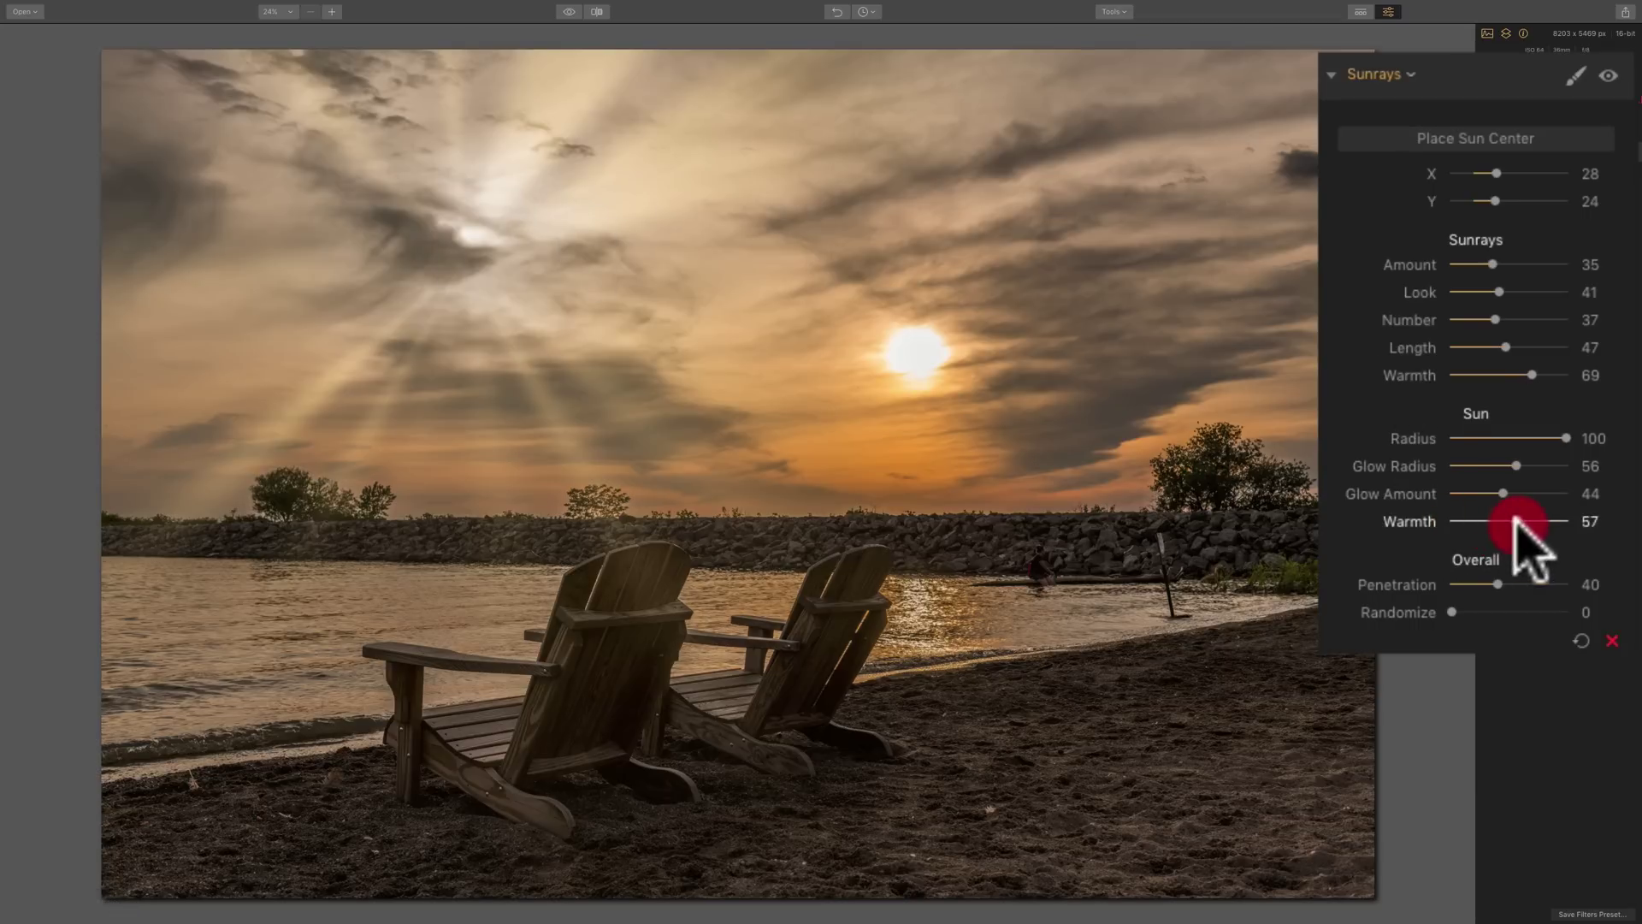
Recentre the rays on the sun at X 64, Y 35 and raise Sun Warmth to 100.
click(1479, 139)
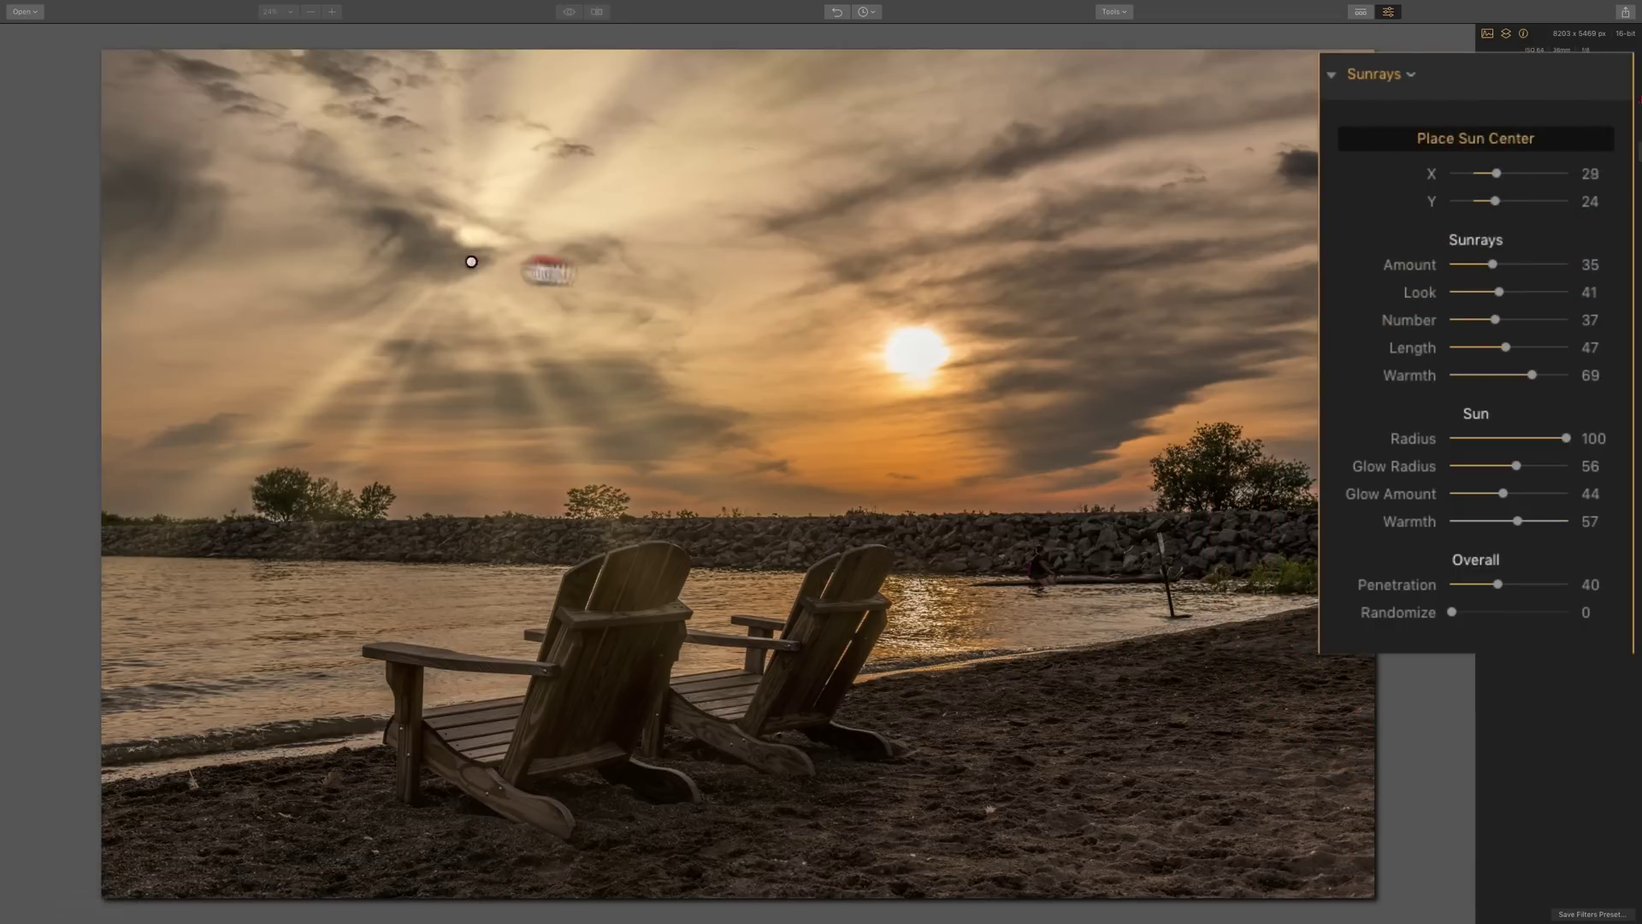
click(921, 355)
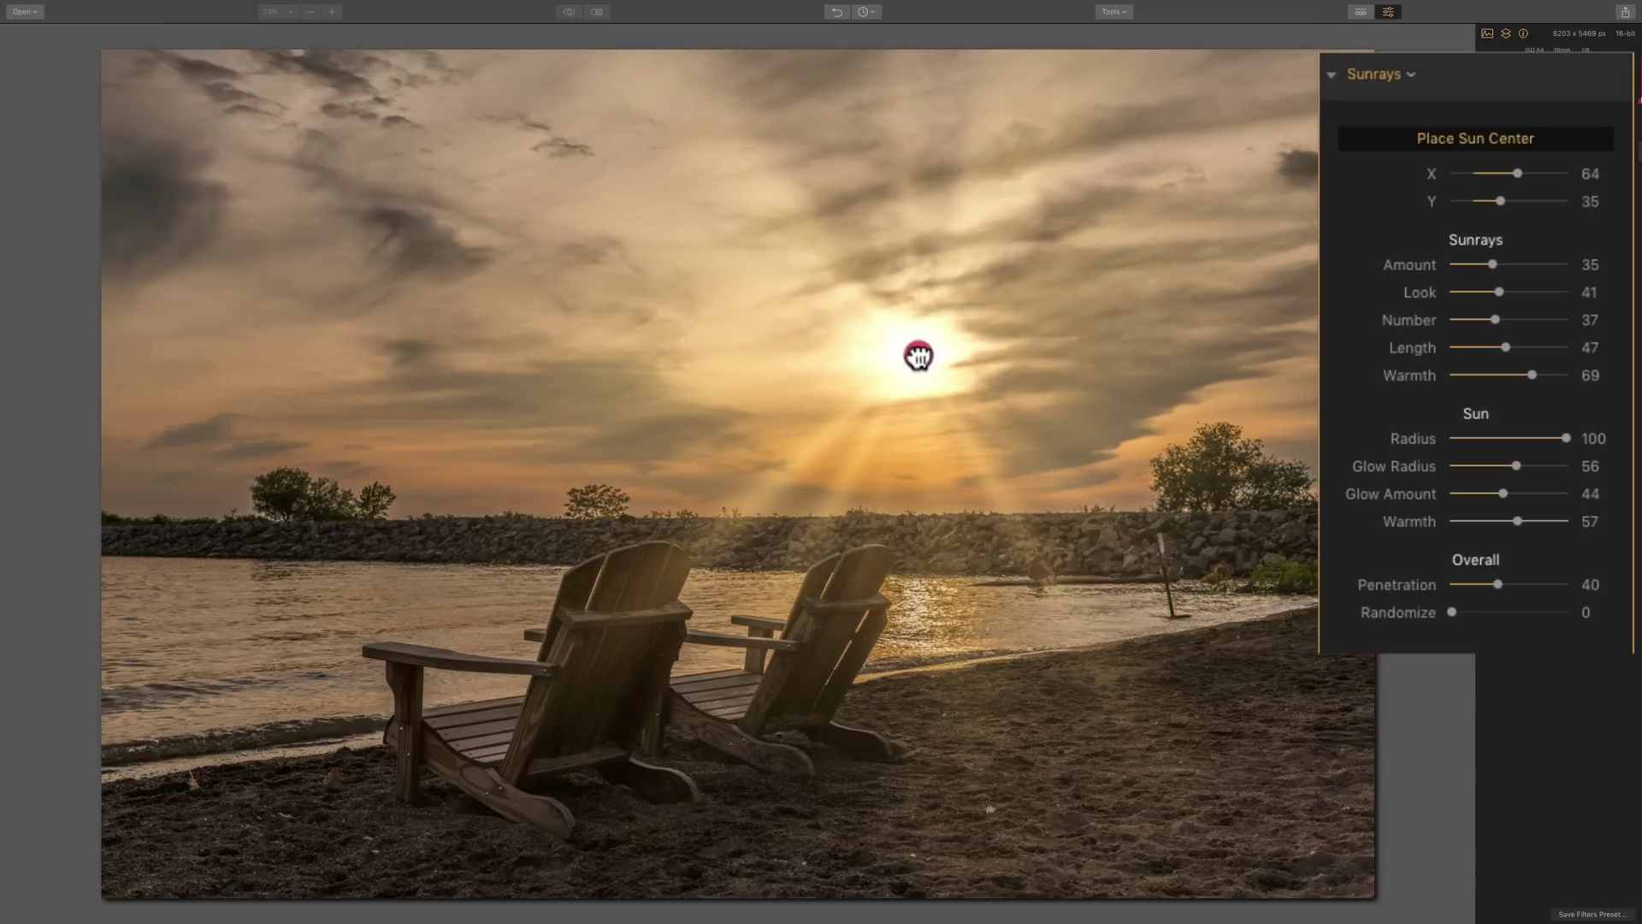
drag(1517, 521, 1589, 524)
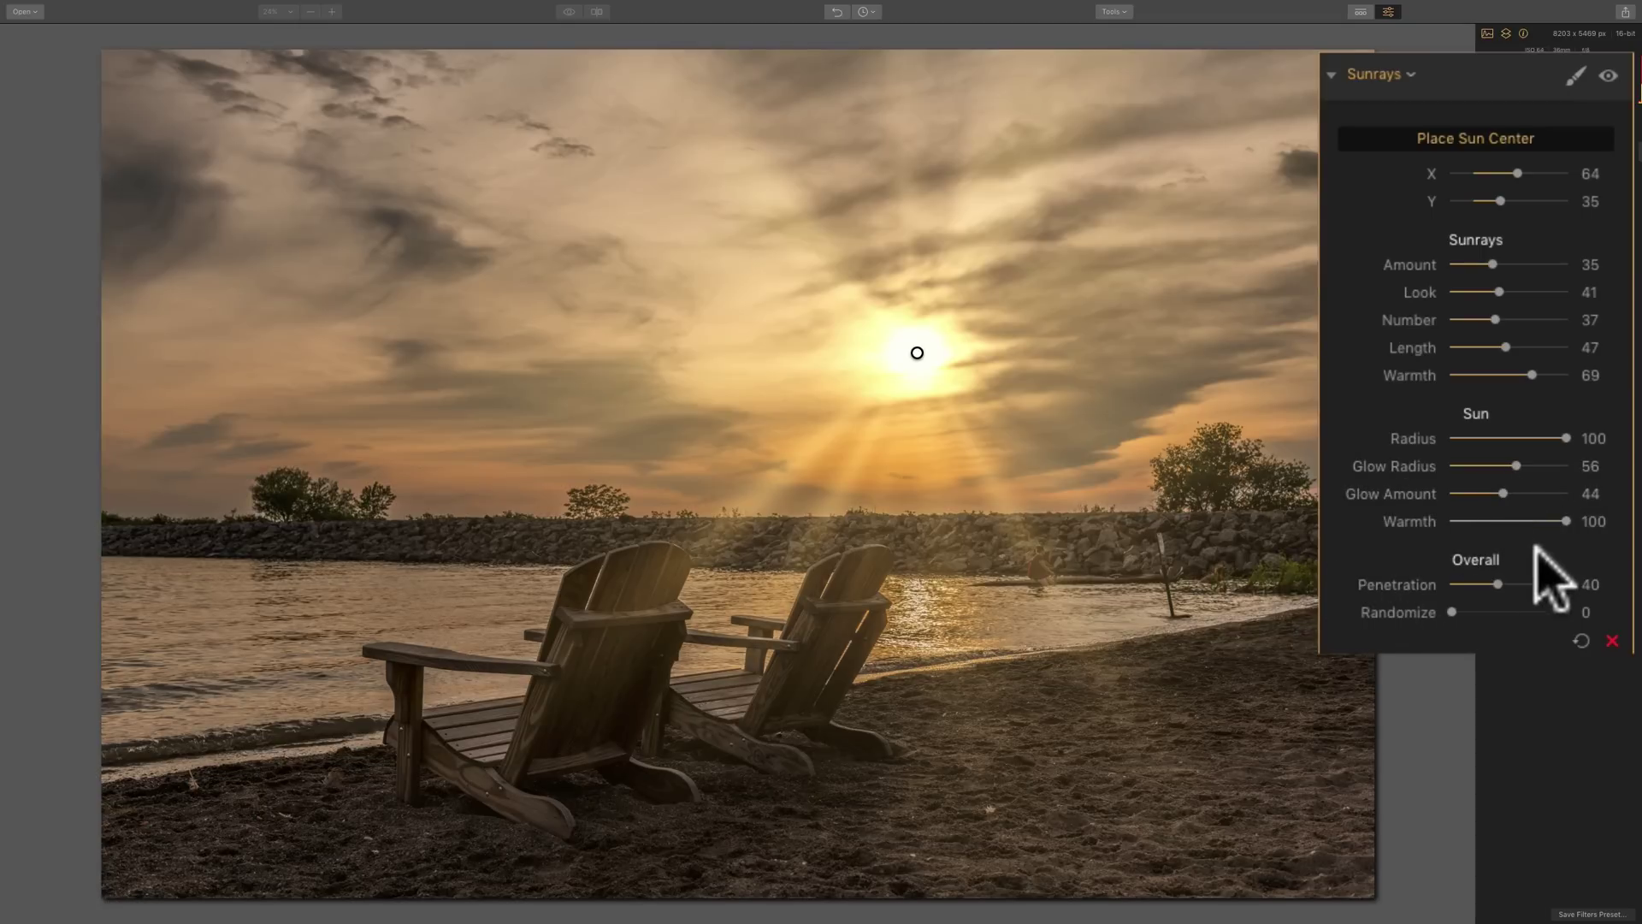
mouse_move(1495, 560)
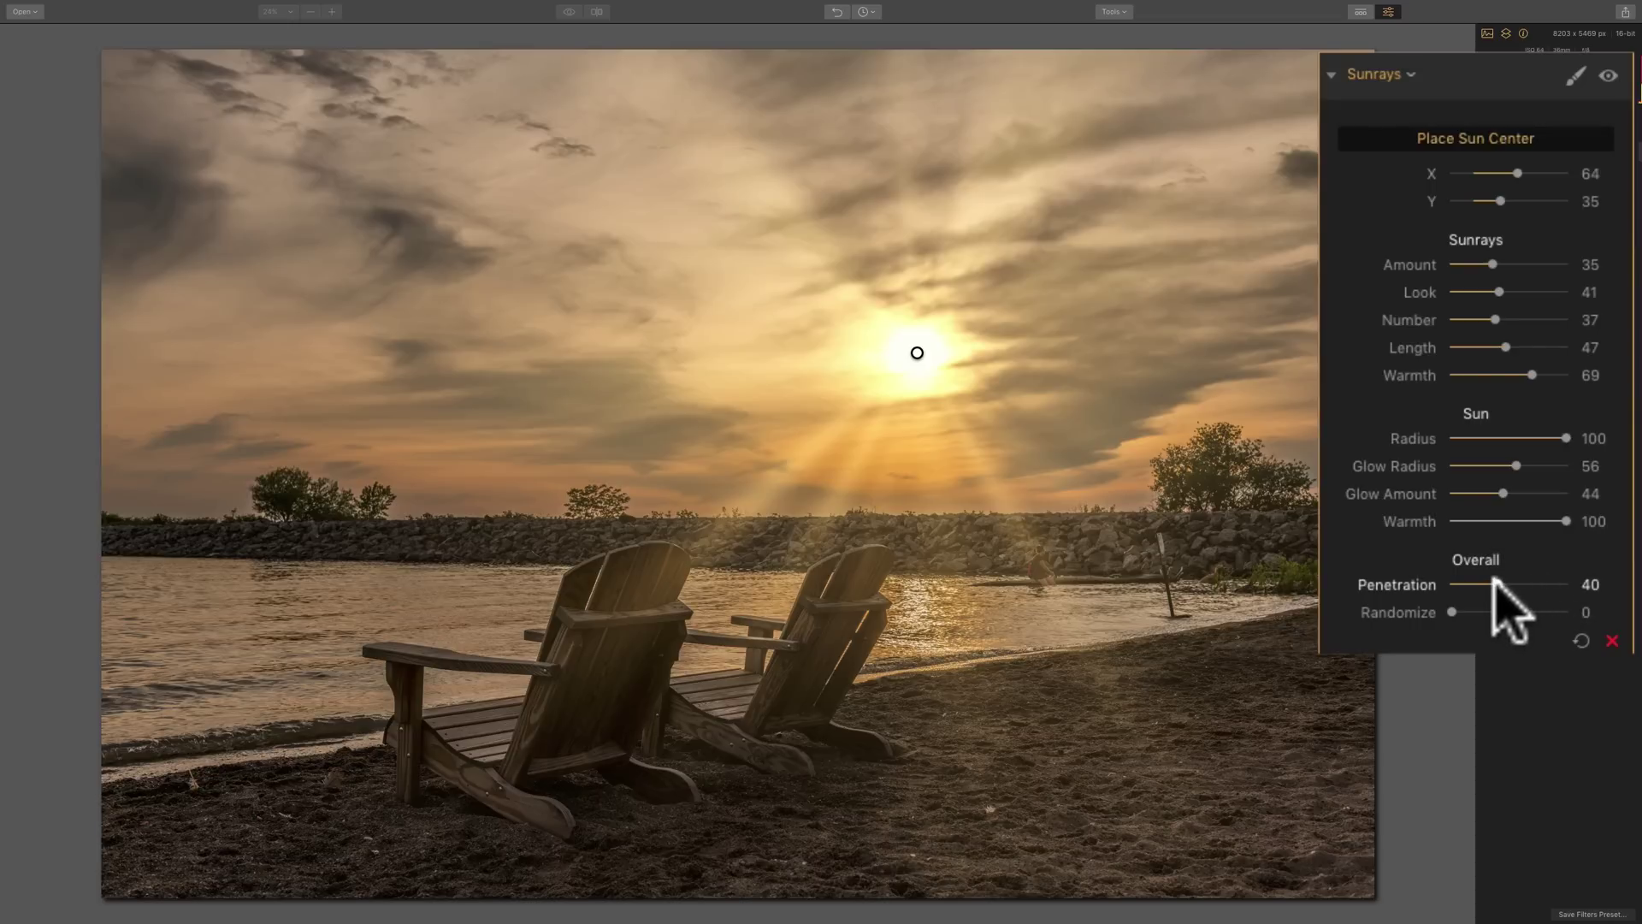
Sweep Overall Penetration from maximum to zero, leaving it at 33.
drag(1494, 584, 1597, 590)
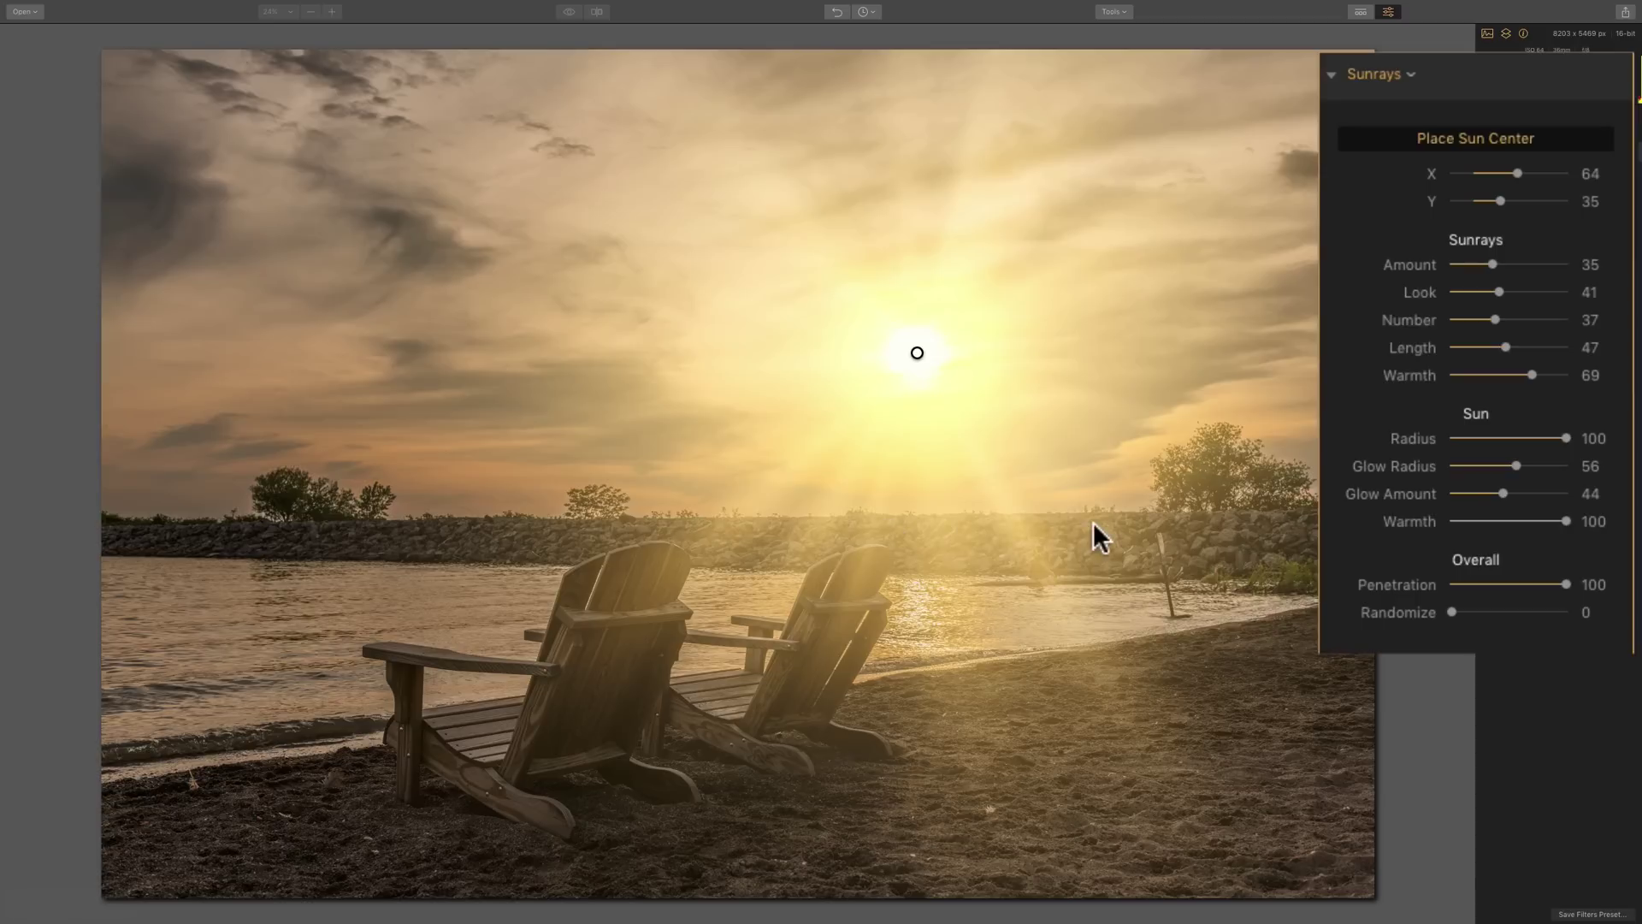
drag(1568, 584, 1505, 584)
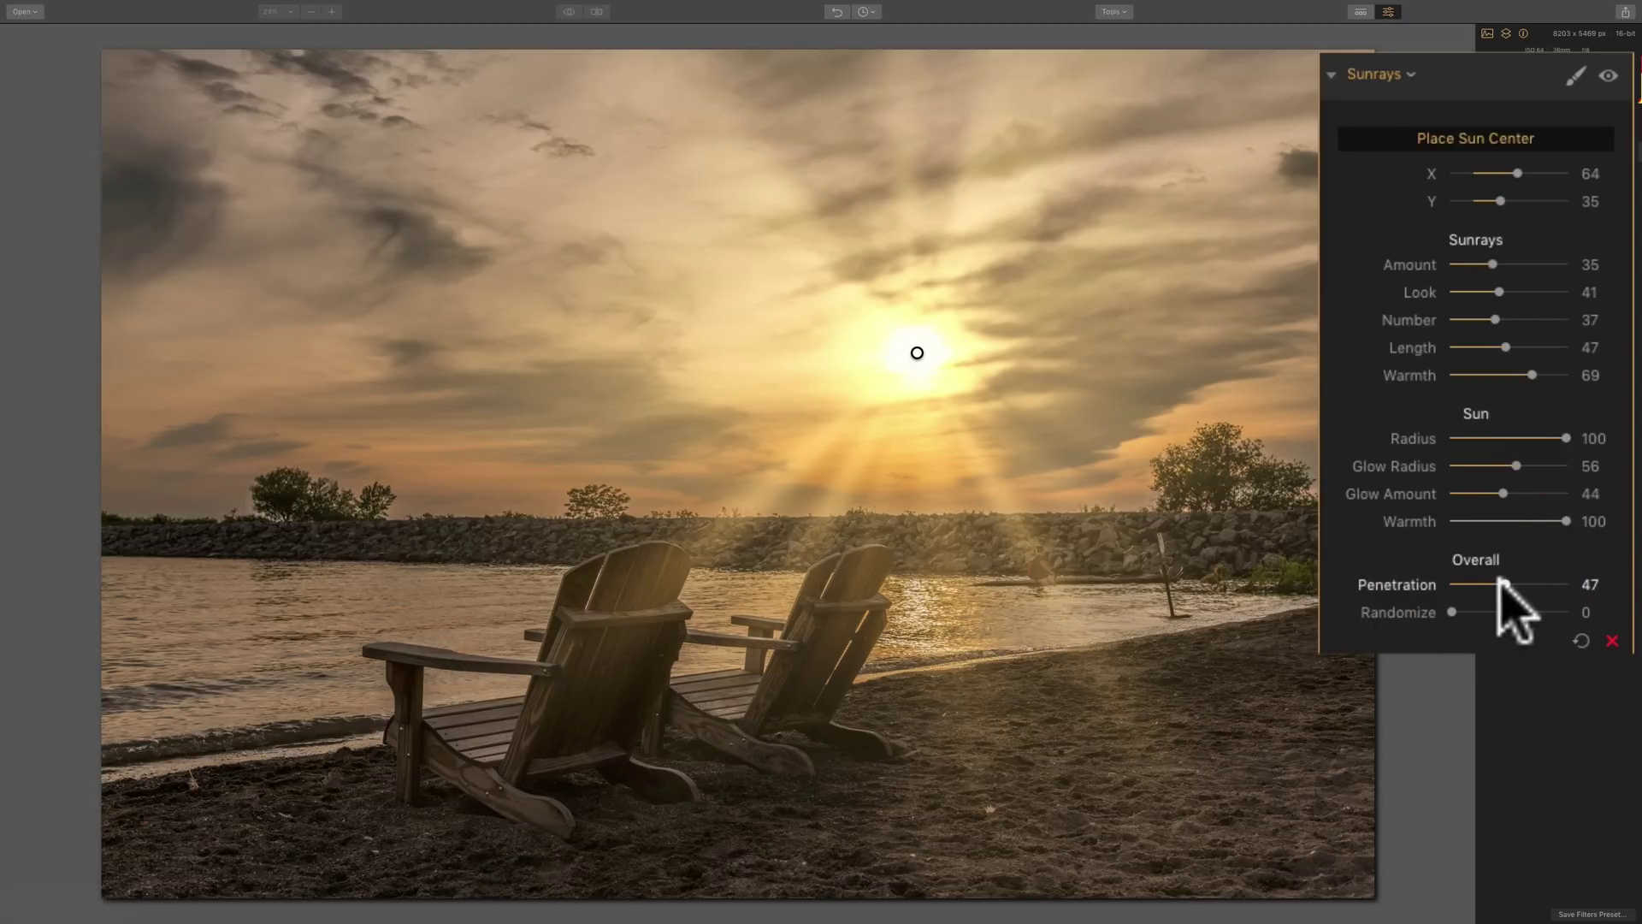
drag(1501, 585, 1456, 585)
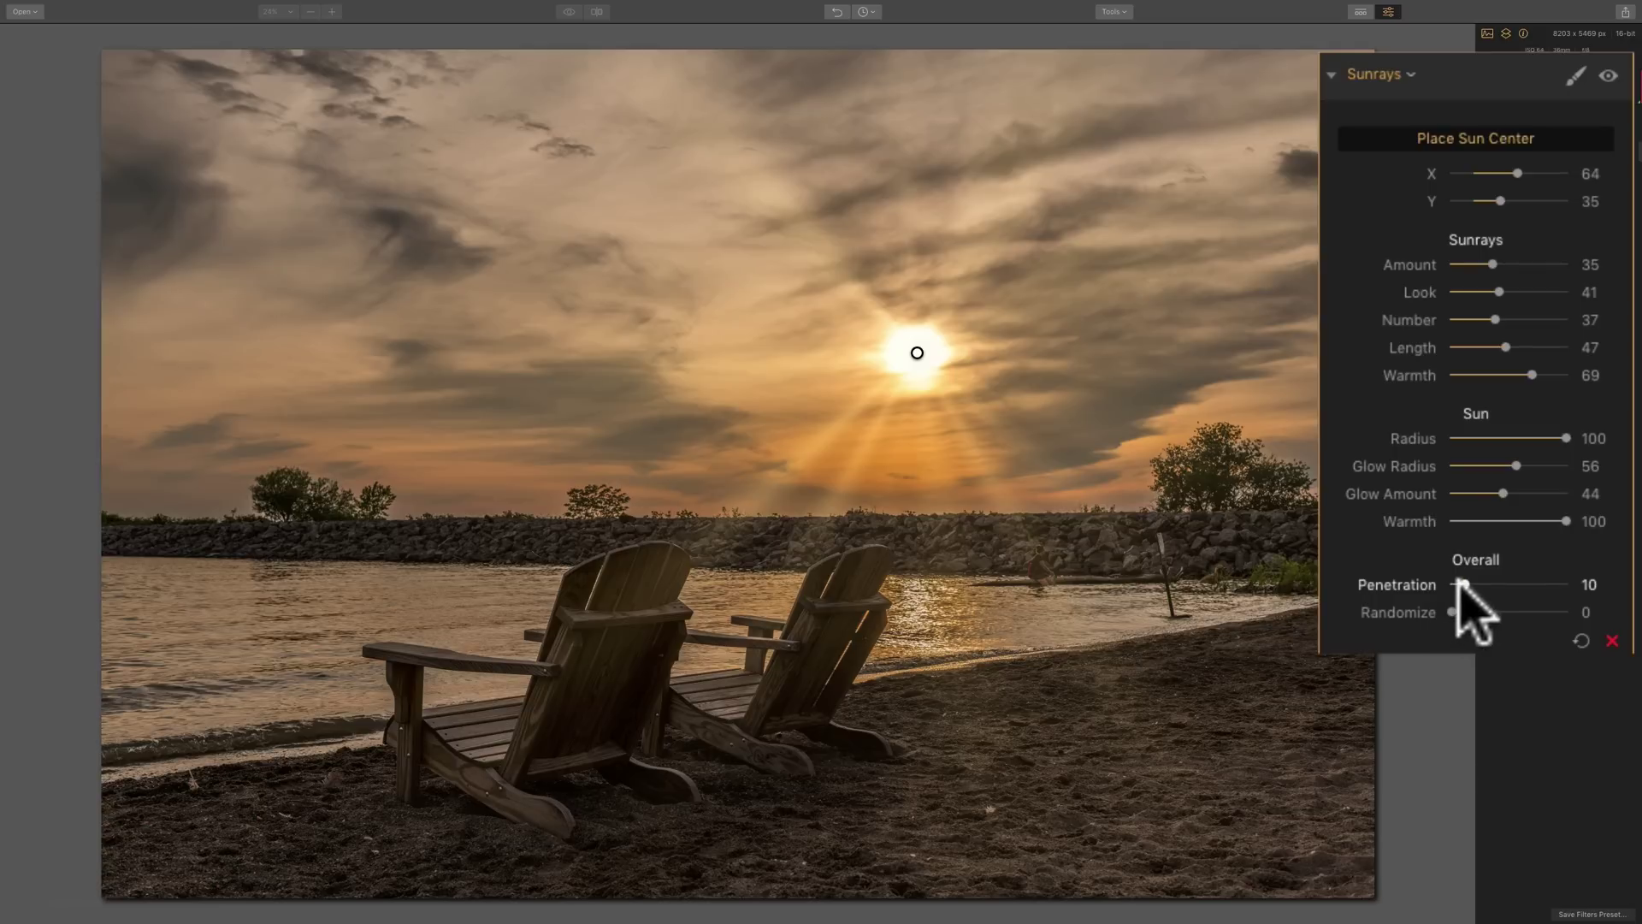
mouse_move(1459, 584)
mouse_down()
mouse_move(1436, 585)
mouse_move(1488, 588)
mouse_up()
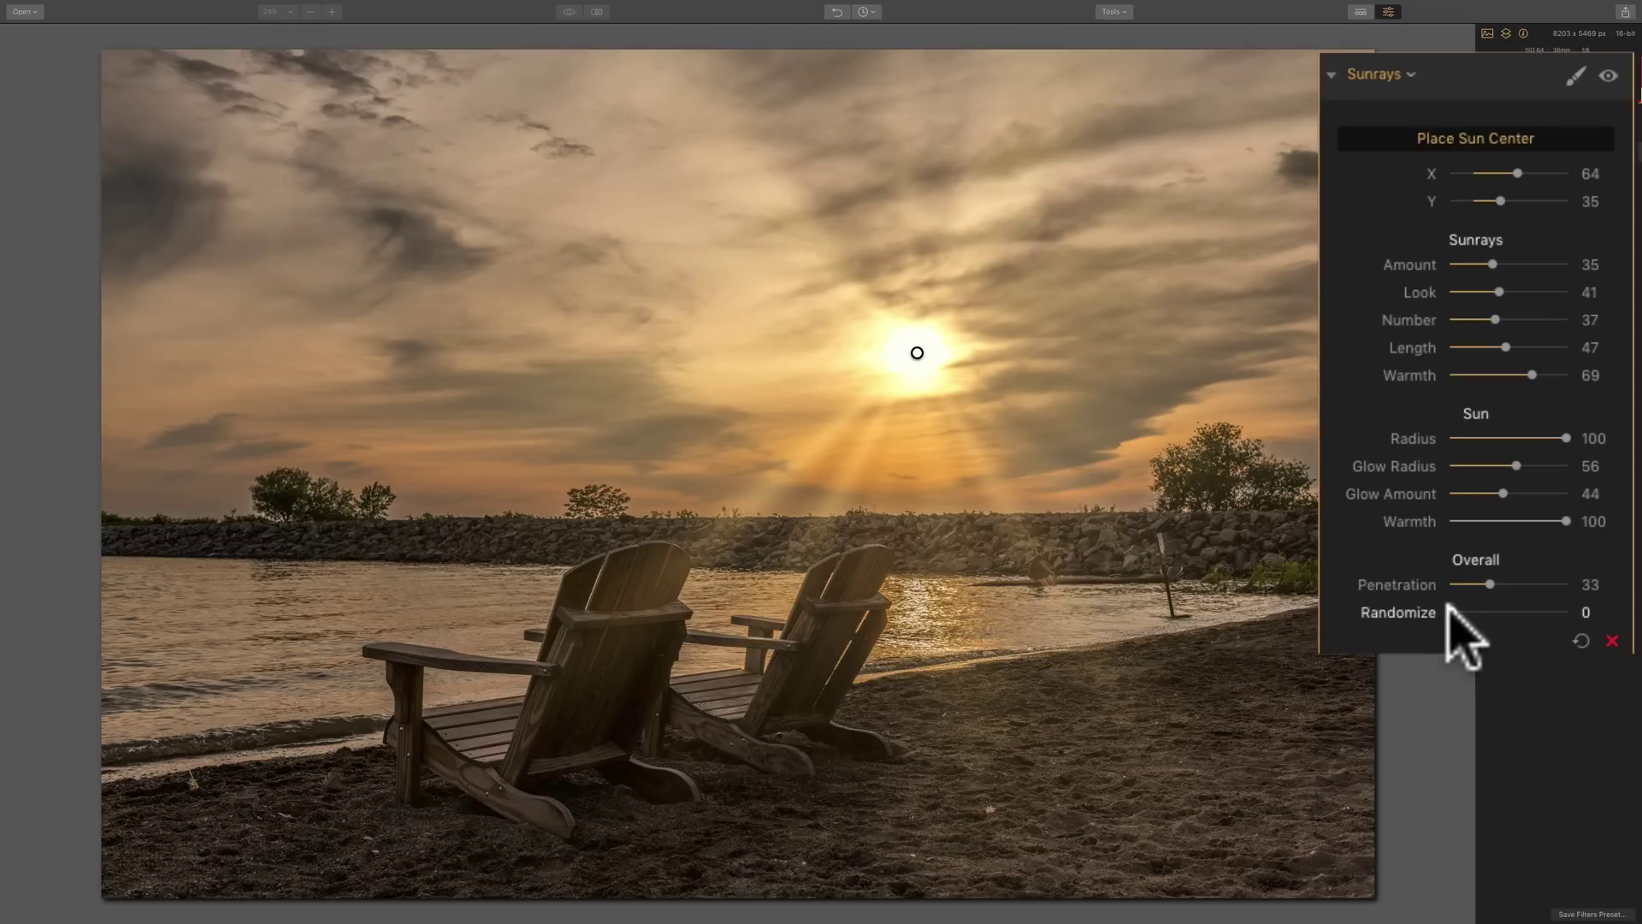
Set the Sunrays Randomize slider to 41 to reshuffle the beam pattern.
drag(1452, 612, 1510, 612)
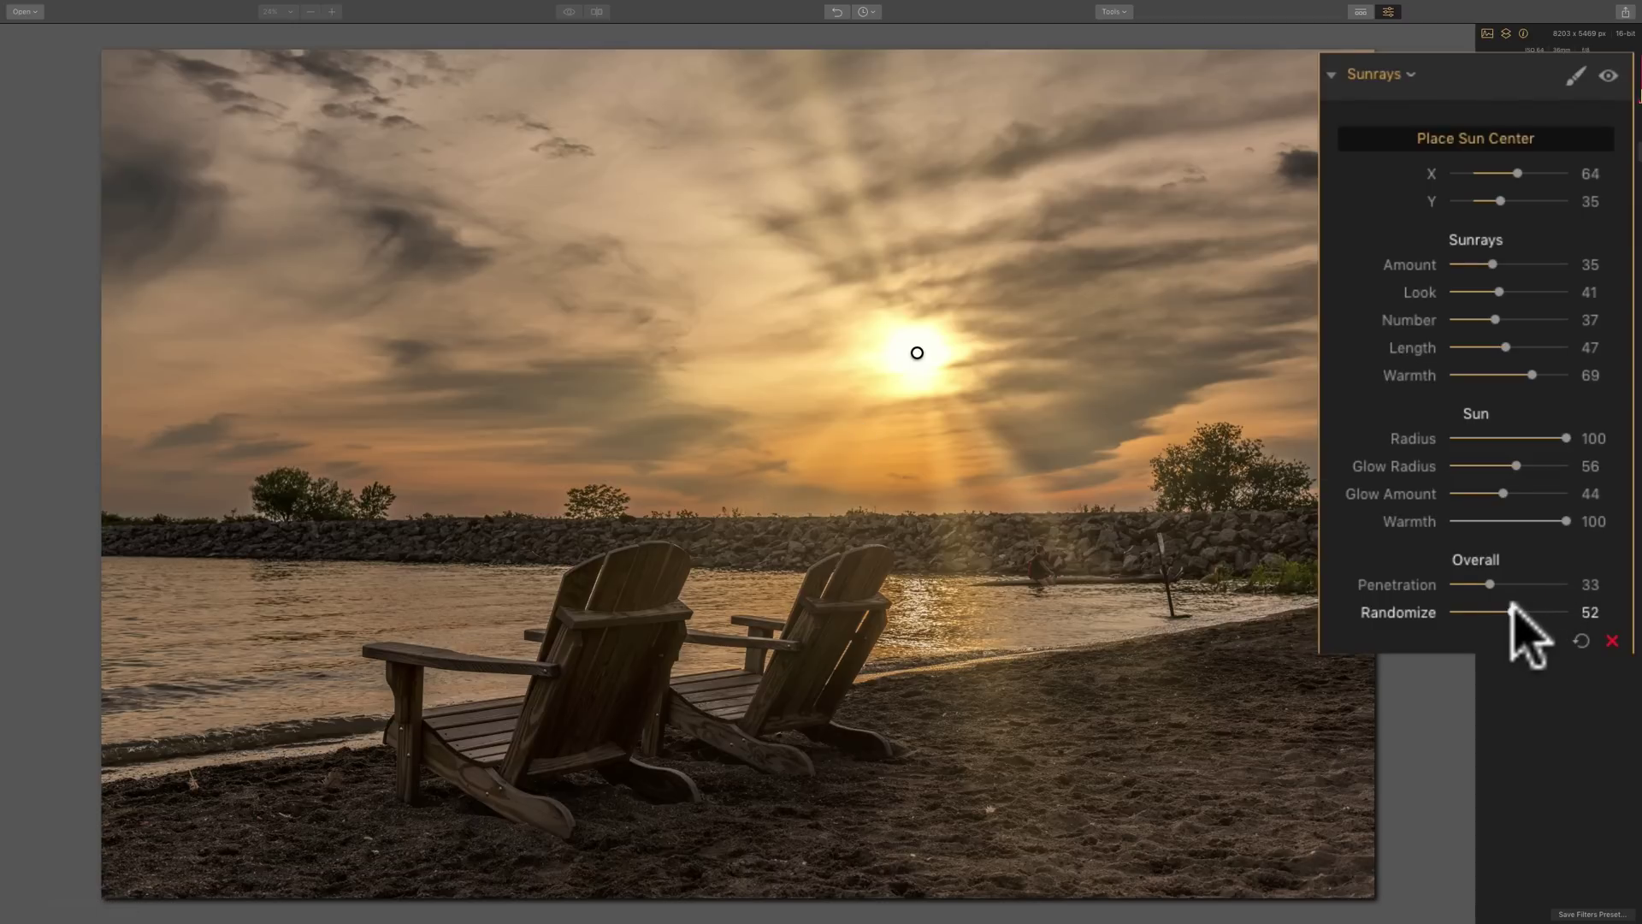
mouse_move(1512, 612)
mouse_down()
mouse_move(1549, 612)
mouse_move(1514, 612)
mouse_up()
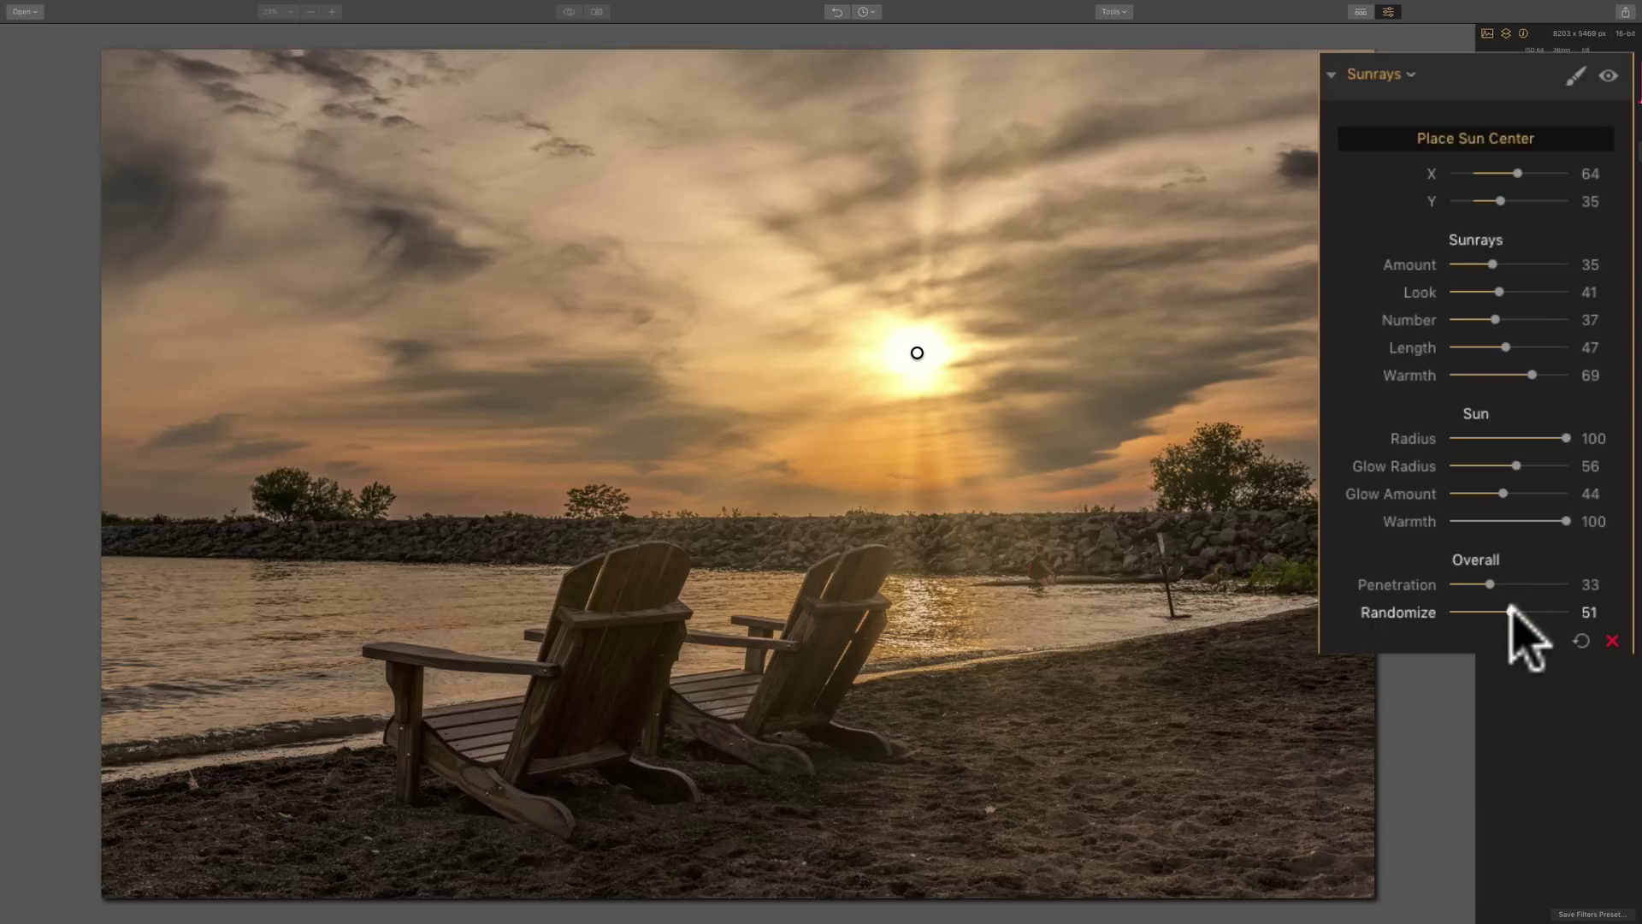
click(1510, 610)
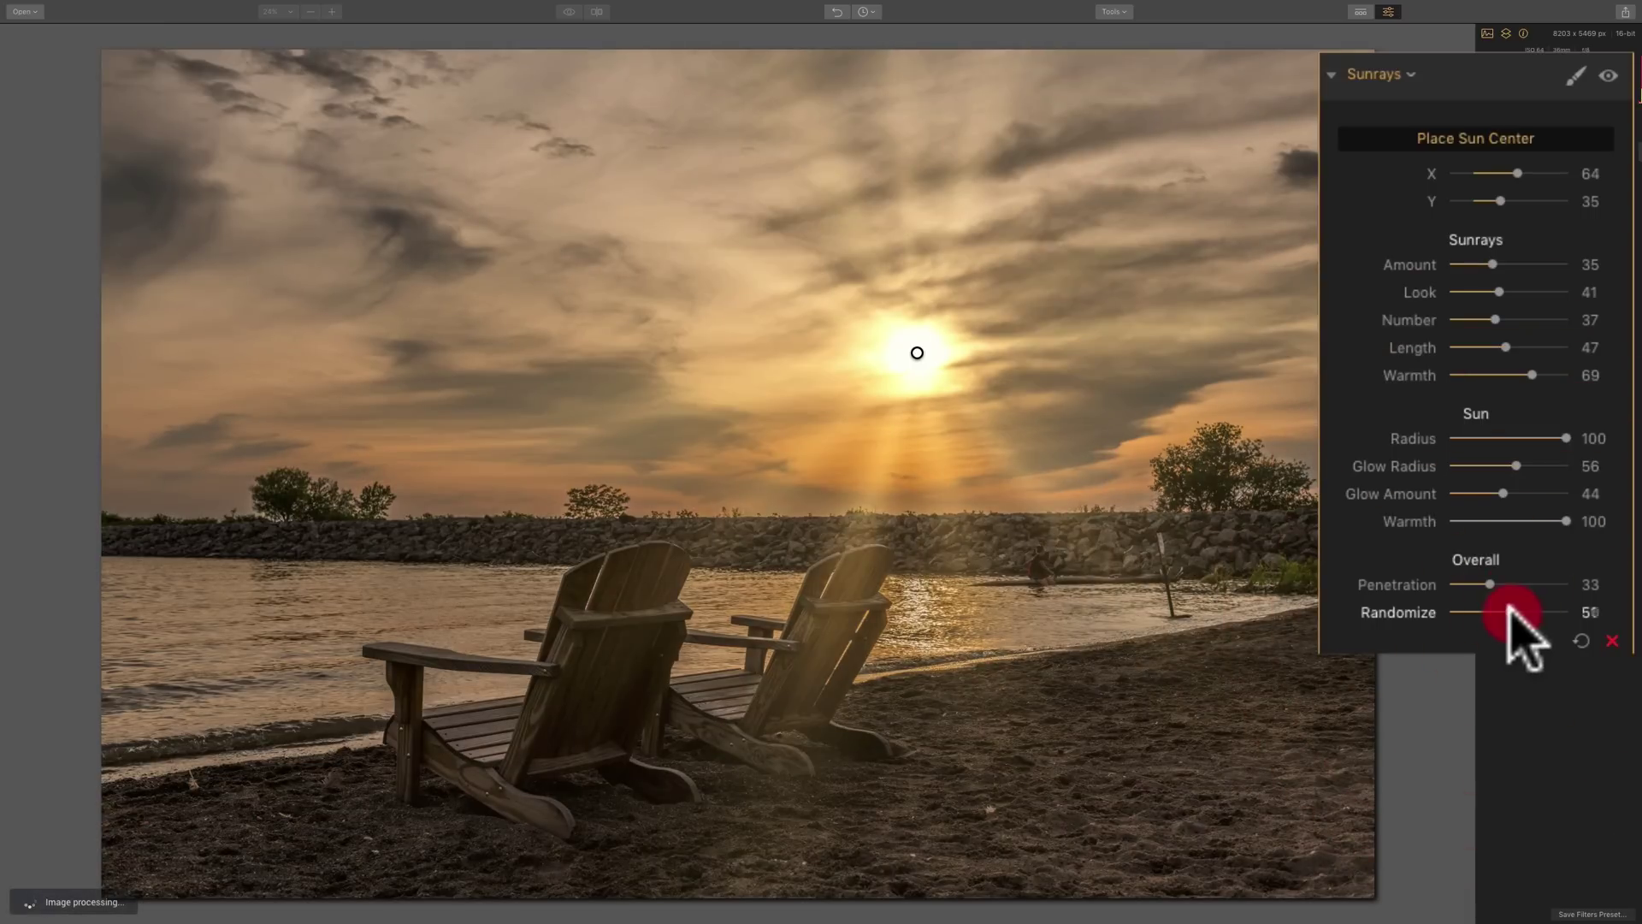
drag(1510, 611, 1502, 613)
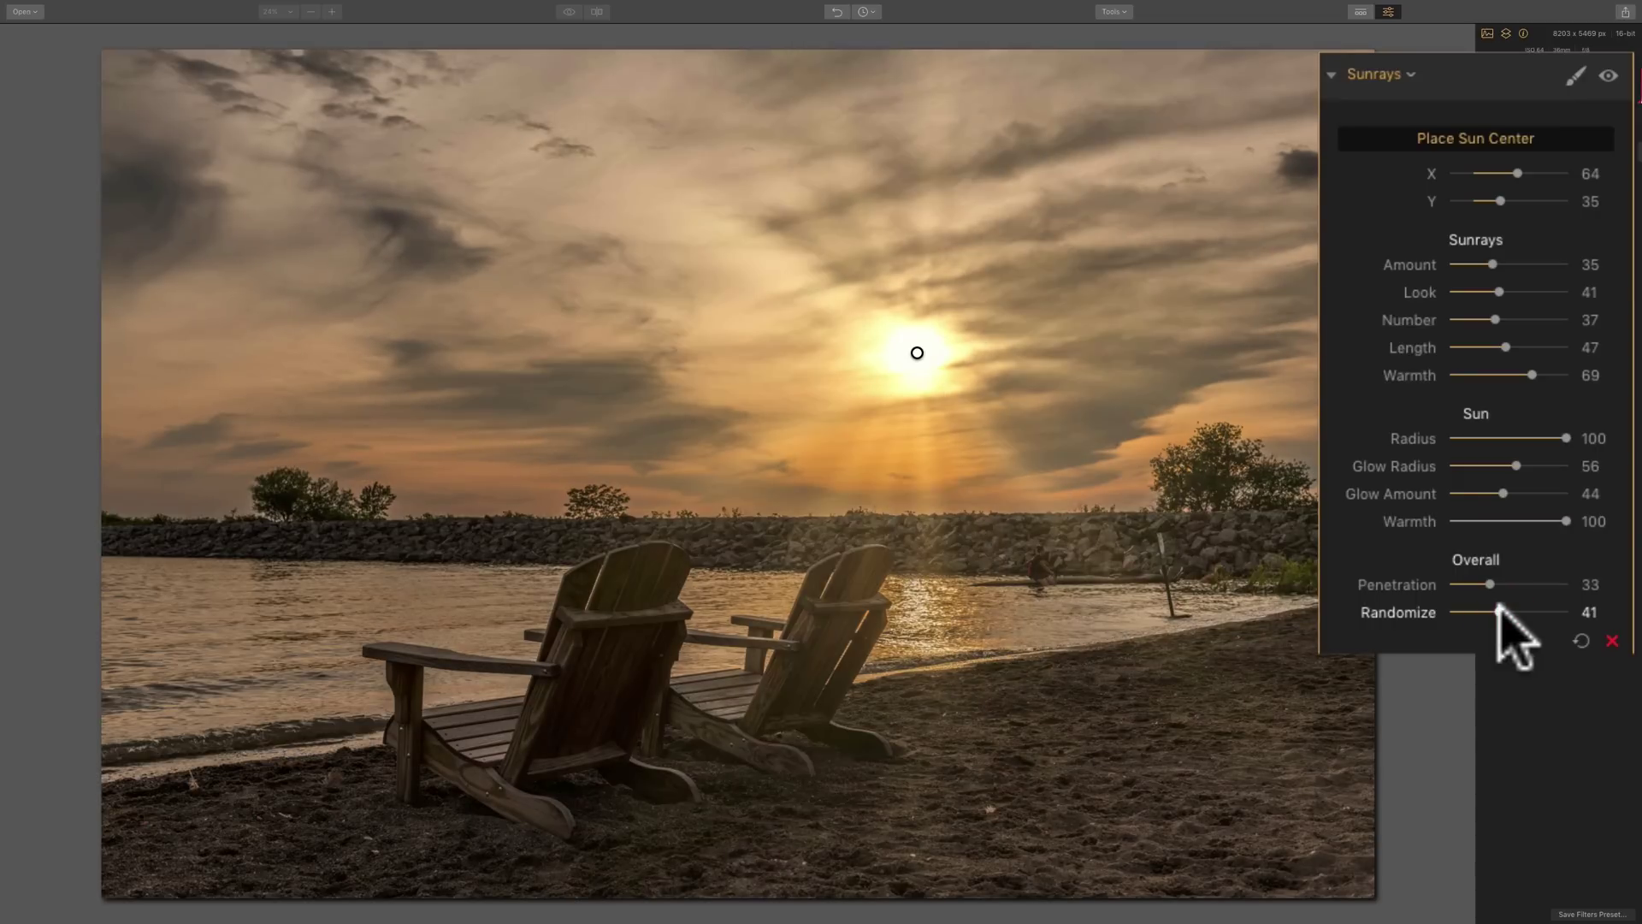
click(1500, 612)
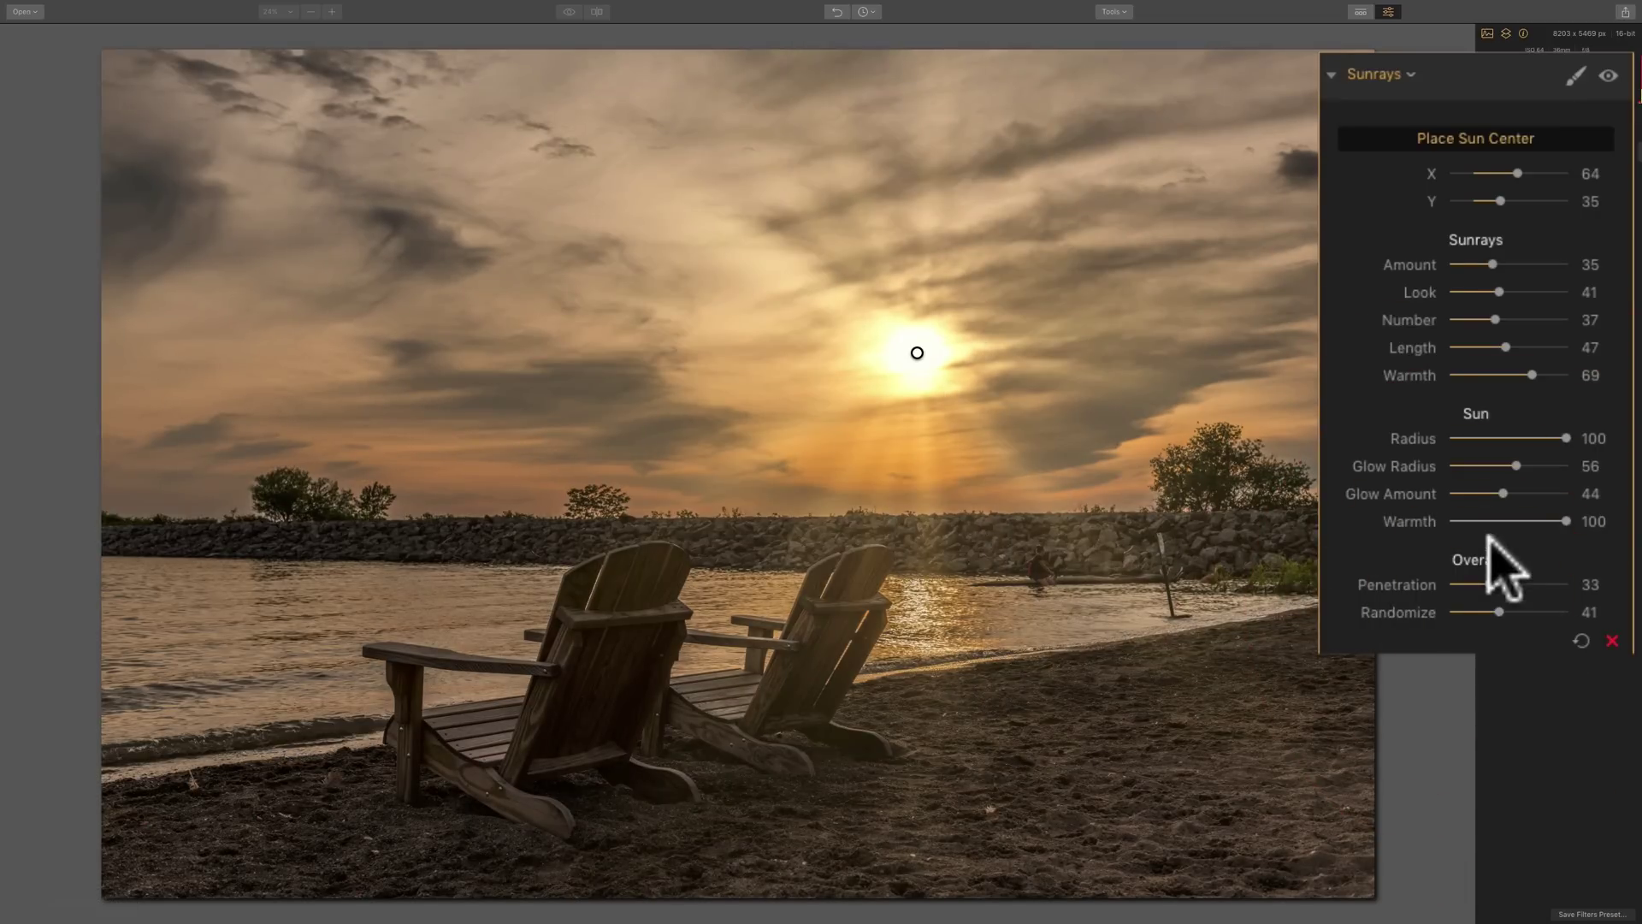
Nudge Penetration up, then set Glow Amount 34, Glow Radius 42, sun Radius 37 and Warmth 83.
drag(1486, 584, 1495, 585)
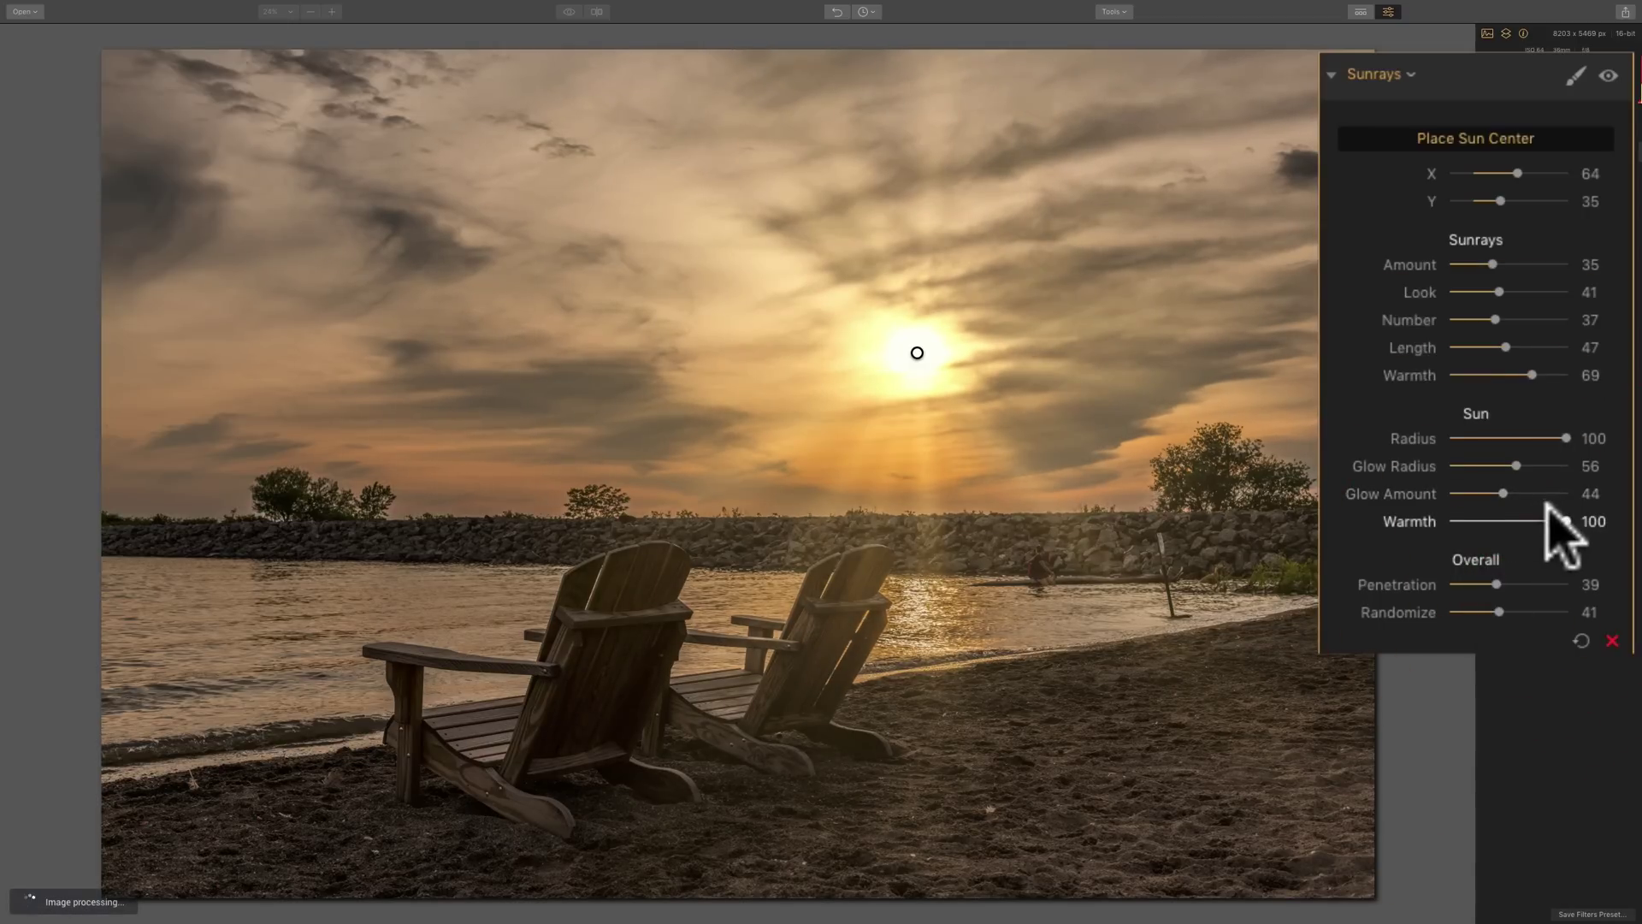
mouse_move(1499, 487)
mouse_down()
mouse_move(1484, 490)
mouse_move(1483, 466)
mouse_up()
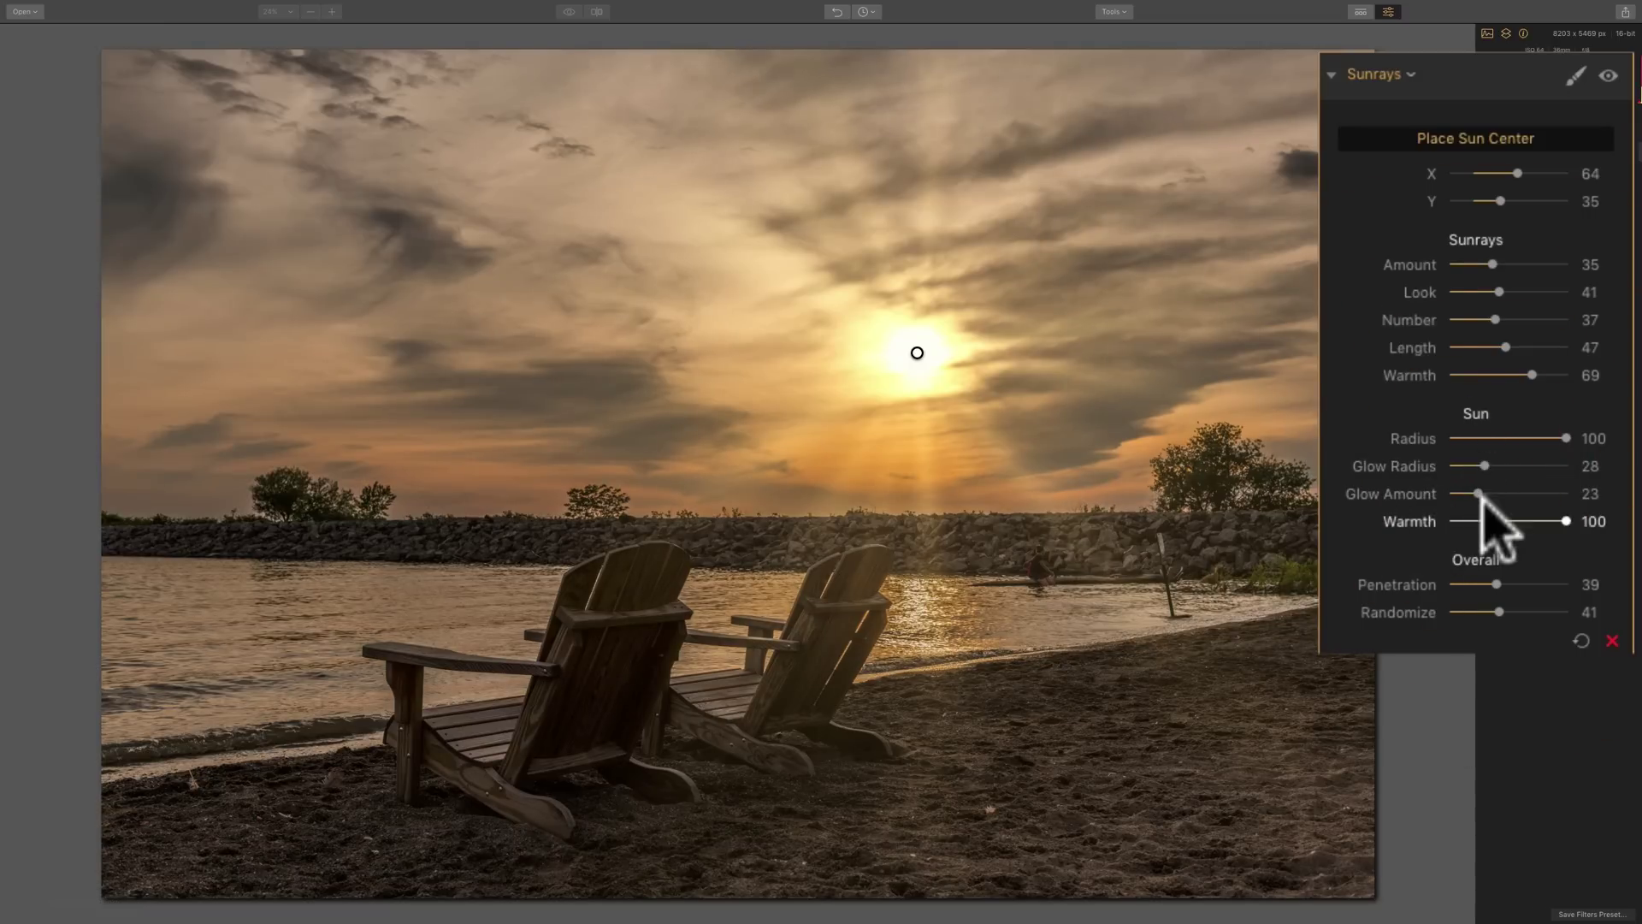
mouse_move(1476, 466)
mouse_down()
mouse_move(1497, 466)
mouse_move(1482, 494)
mouse_up()
drag(1565, 438, 1494, 440)
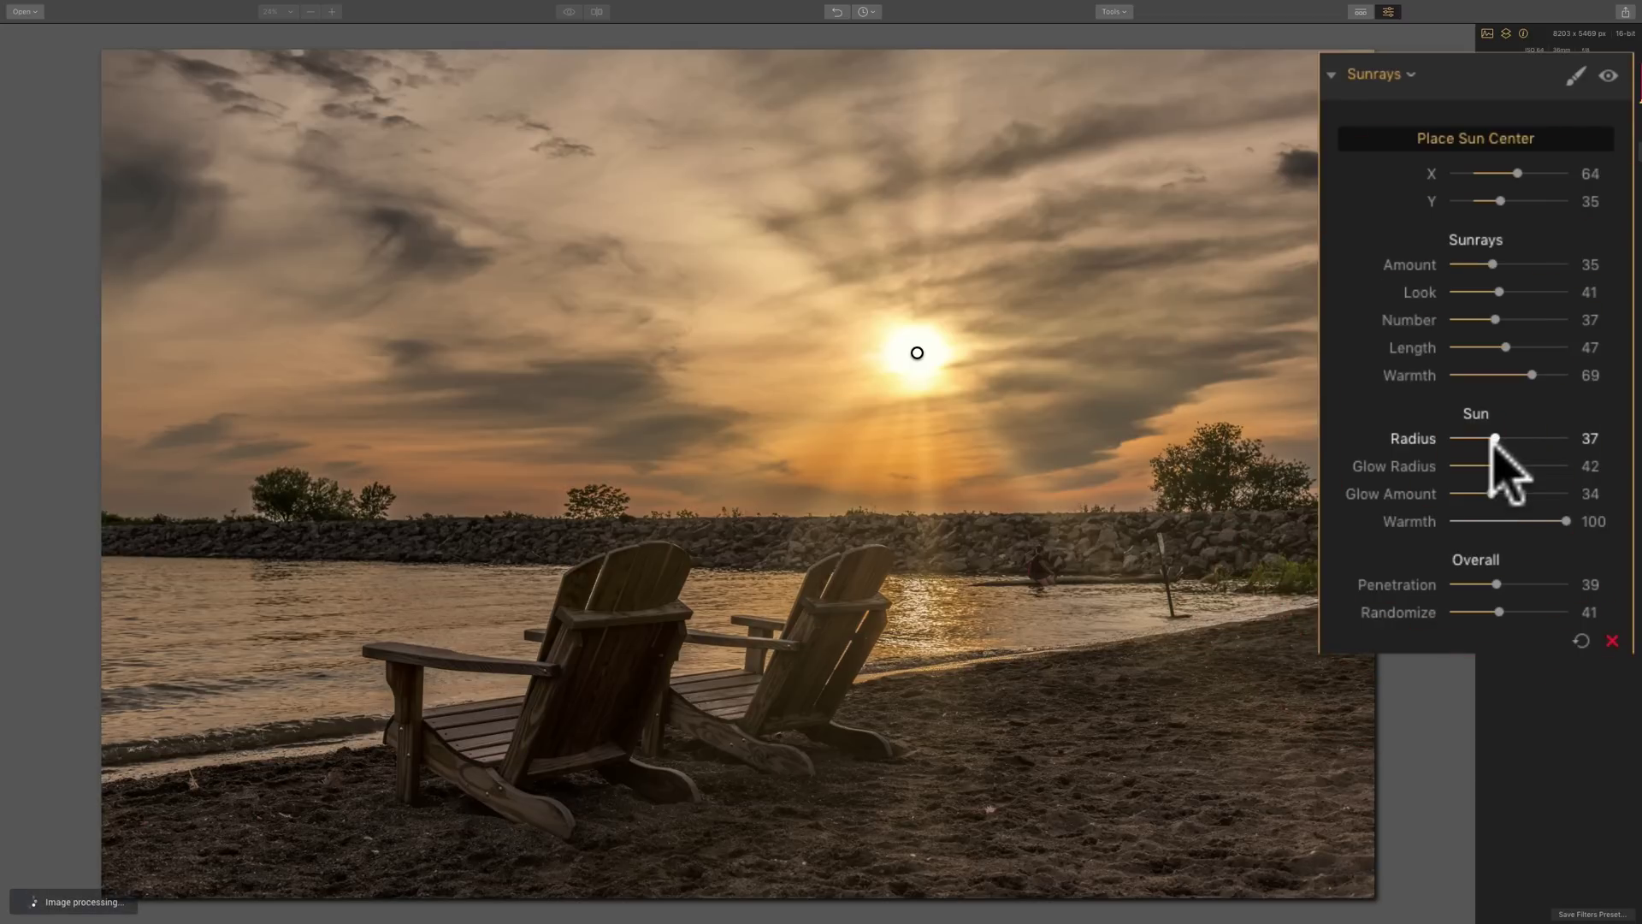
drag(1531, 375, 1522, 347)
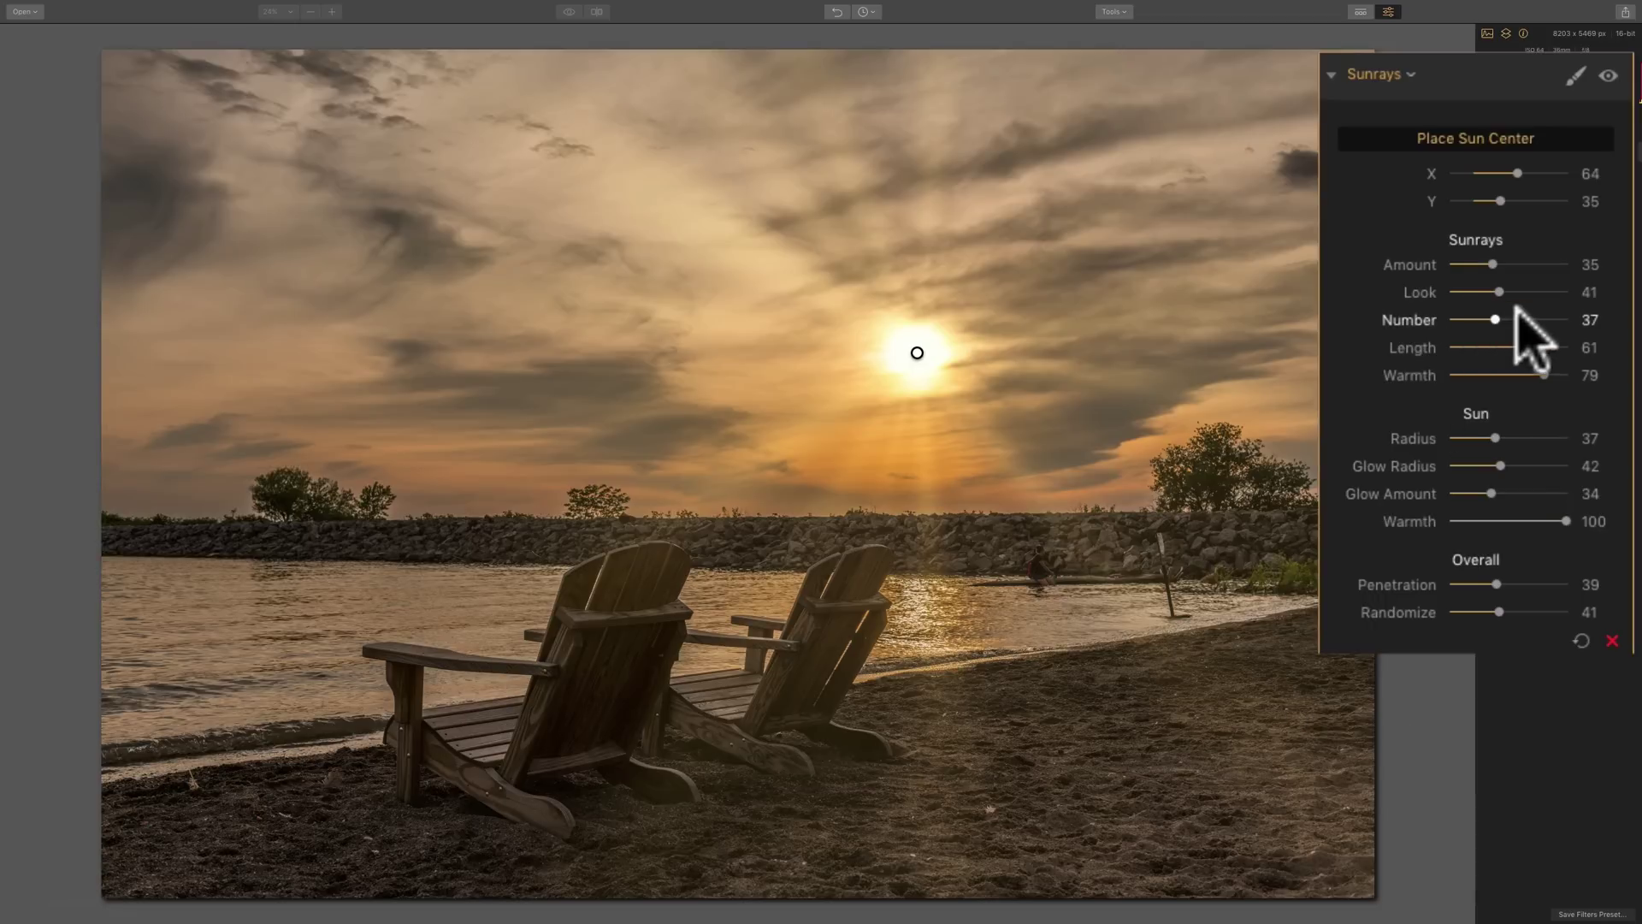
Set the sunray Number to 44 and Look to 46.
drag(1493, 319, 1502, 318)
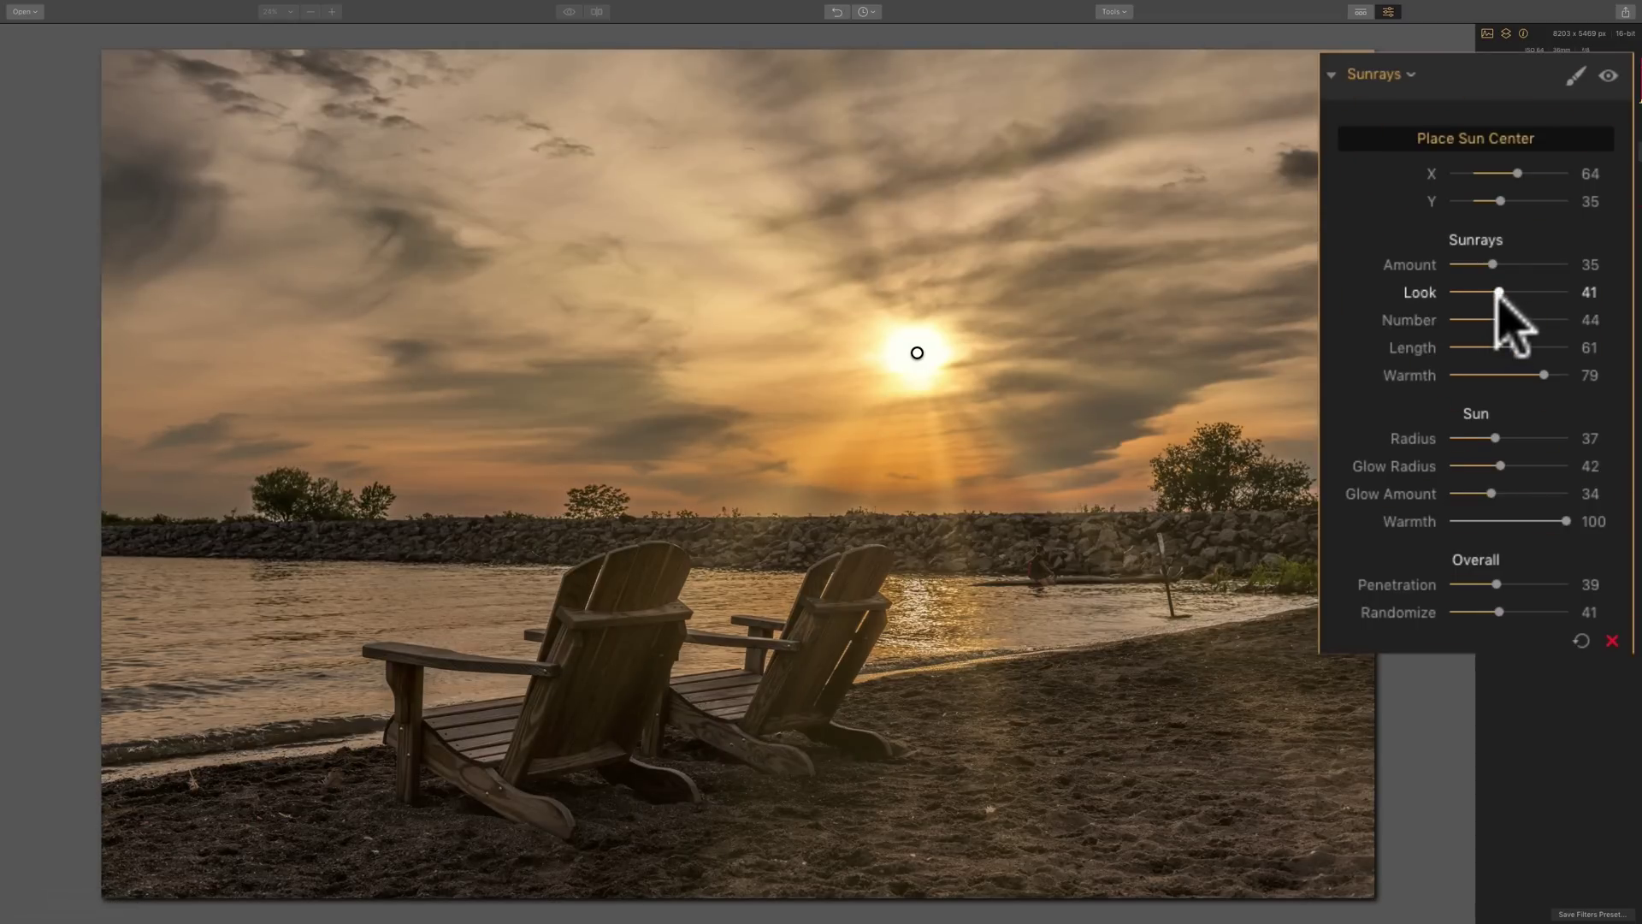
drag(1495, 287, 1497, 252)
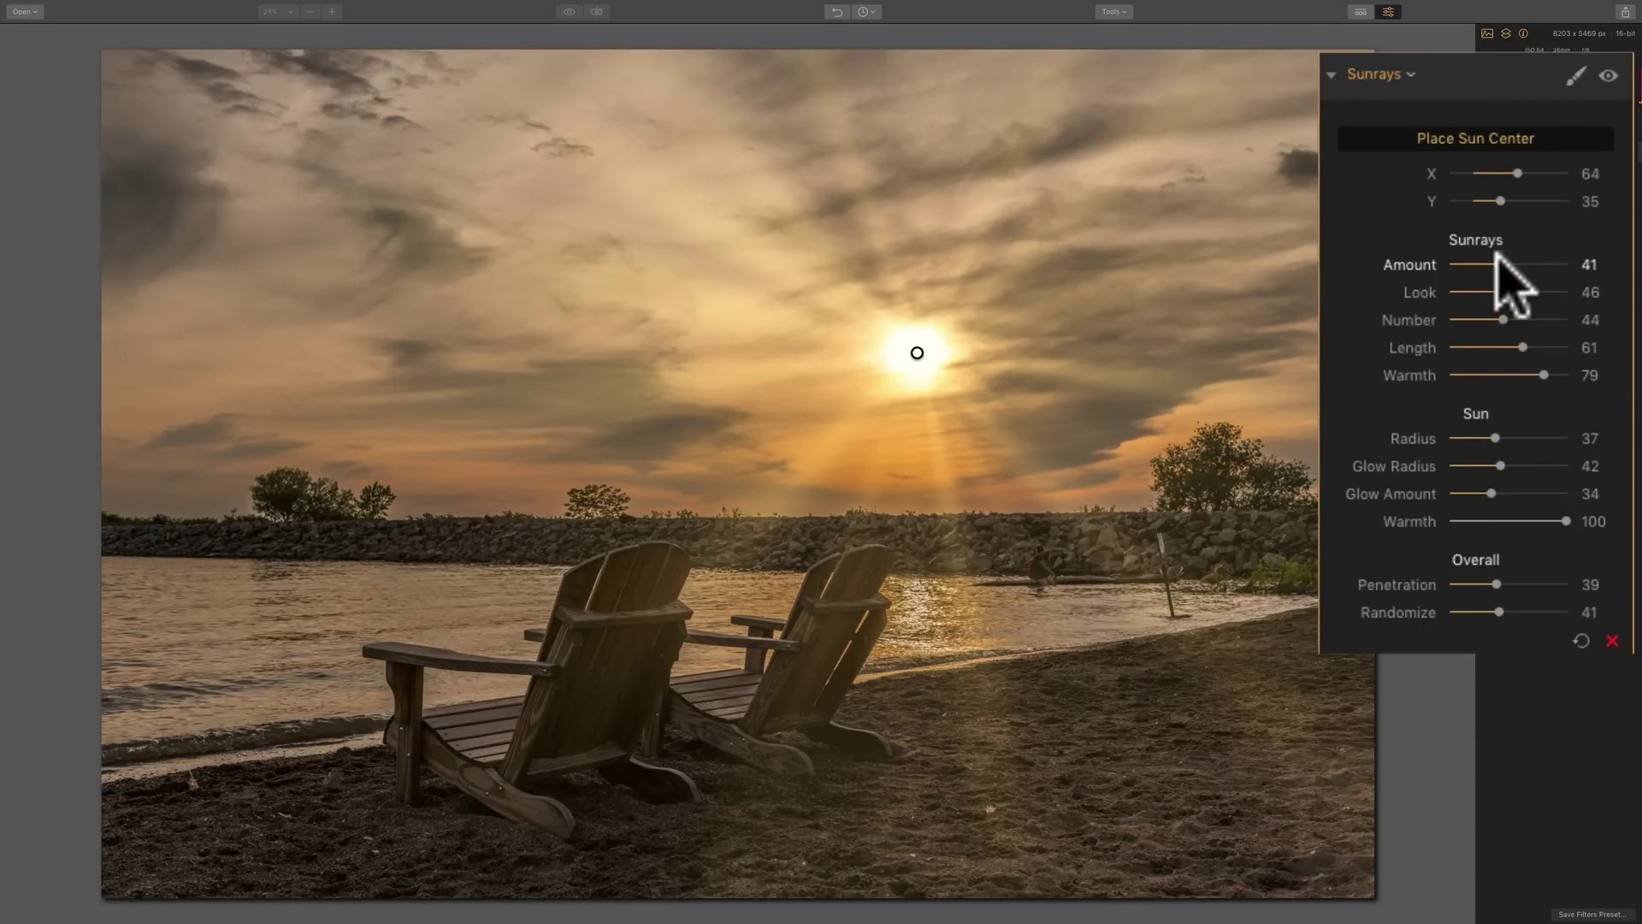
click(1498, 262)
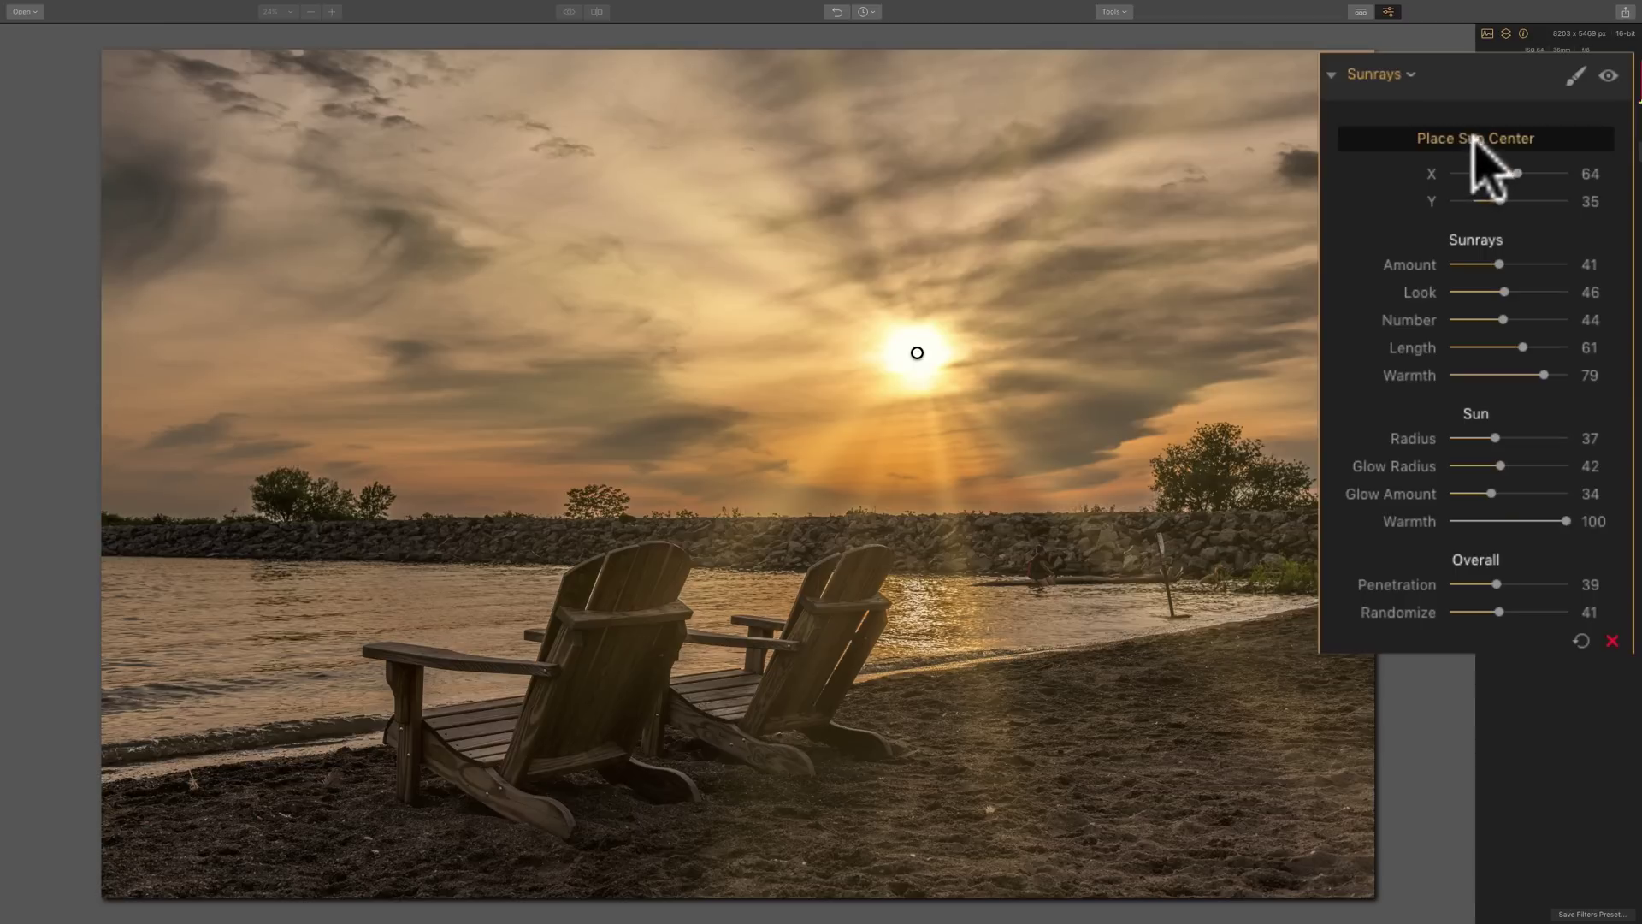
Hide the sun-center marker, then toggle Sunrays off and on twice to compare, leaving it on.
click(1473, 139)
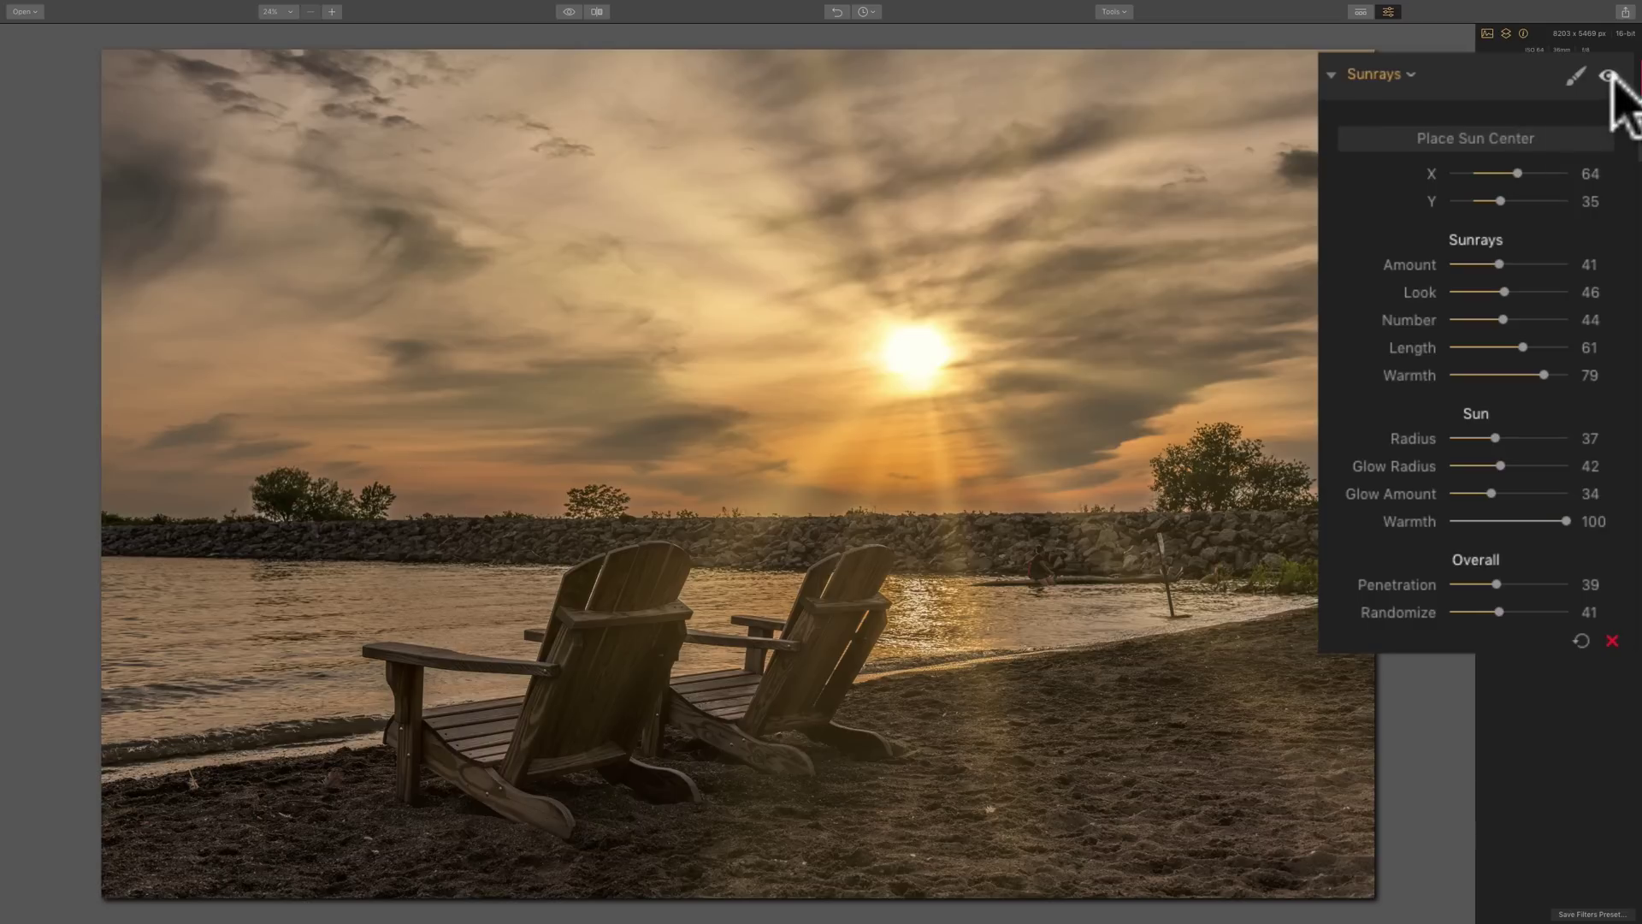
click(1624, 218)
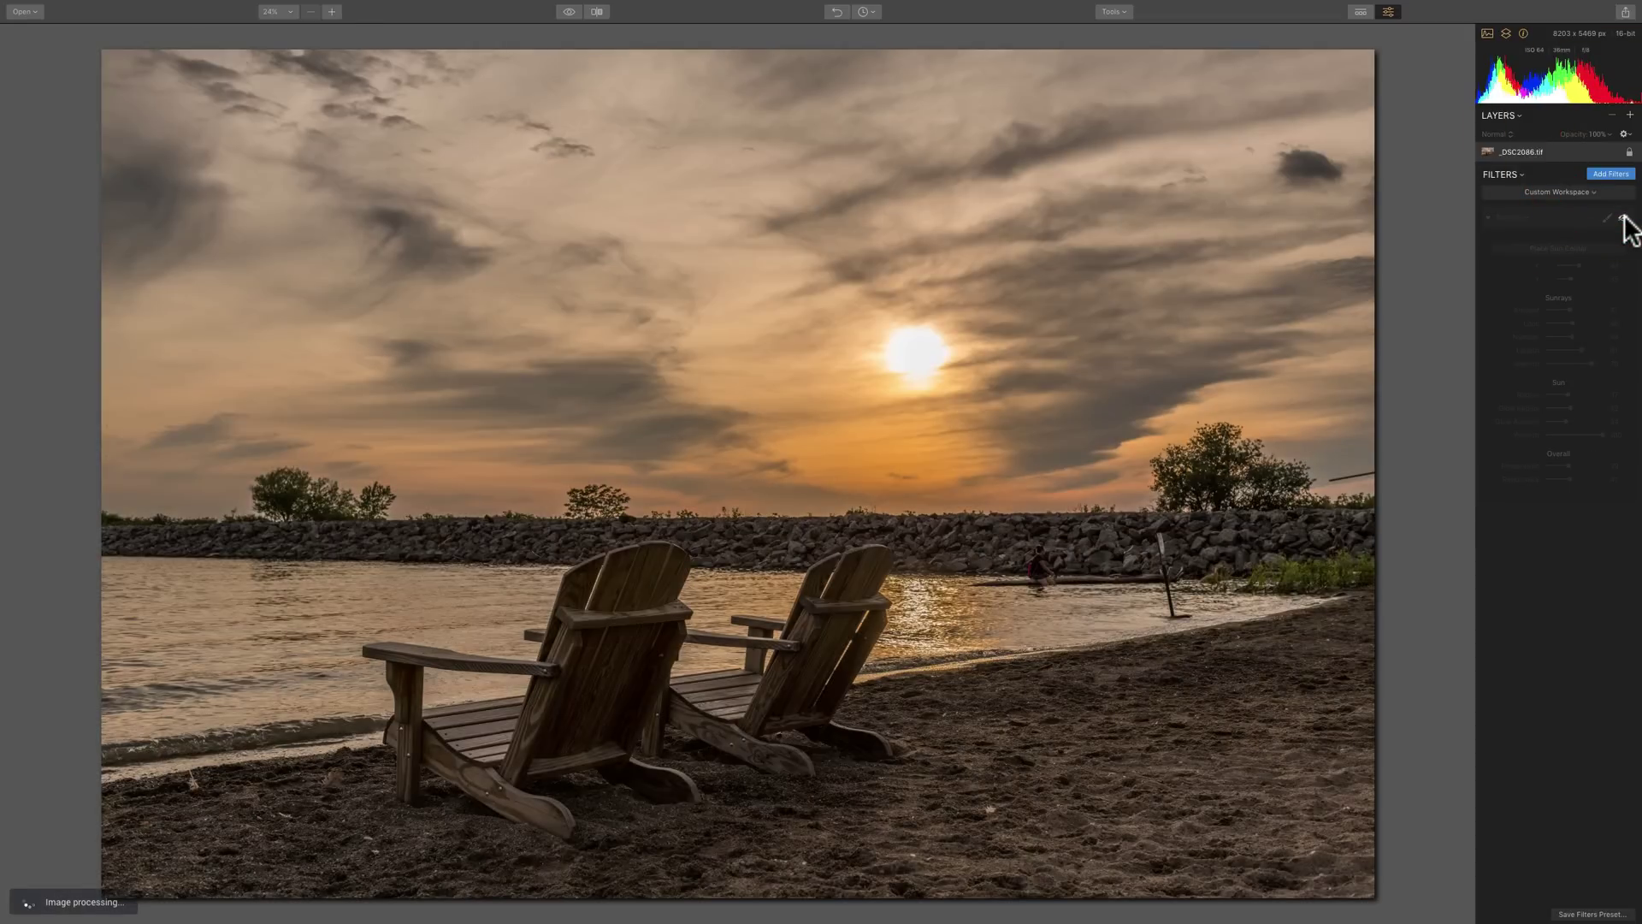
click(1623, 219)
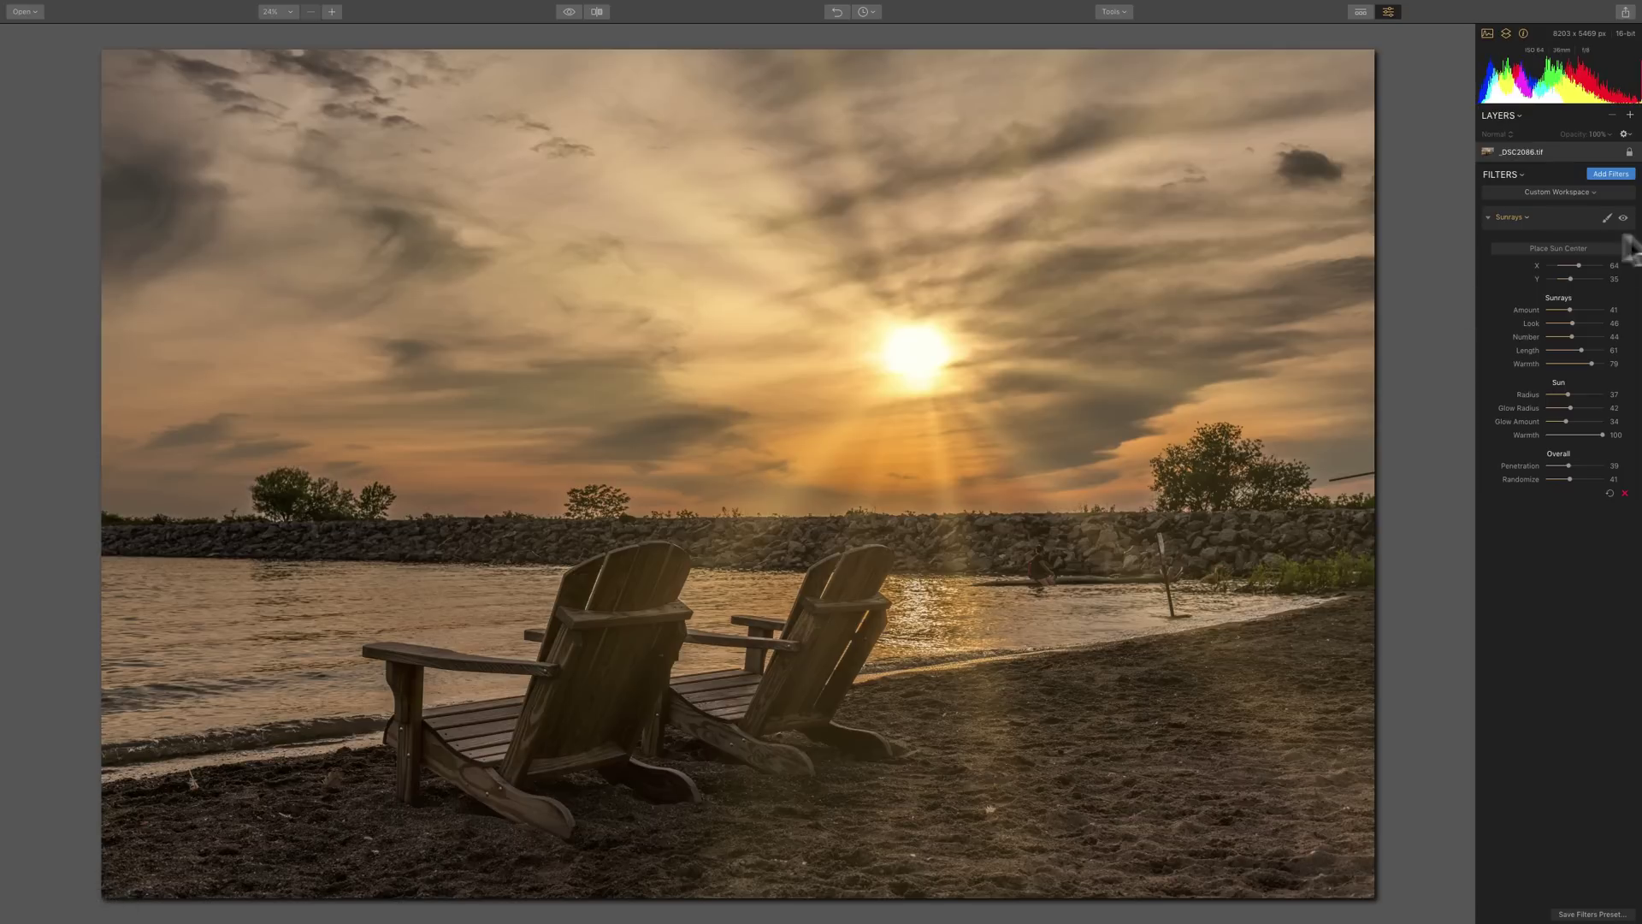
click(1621, 219)
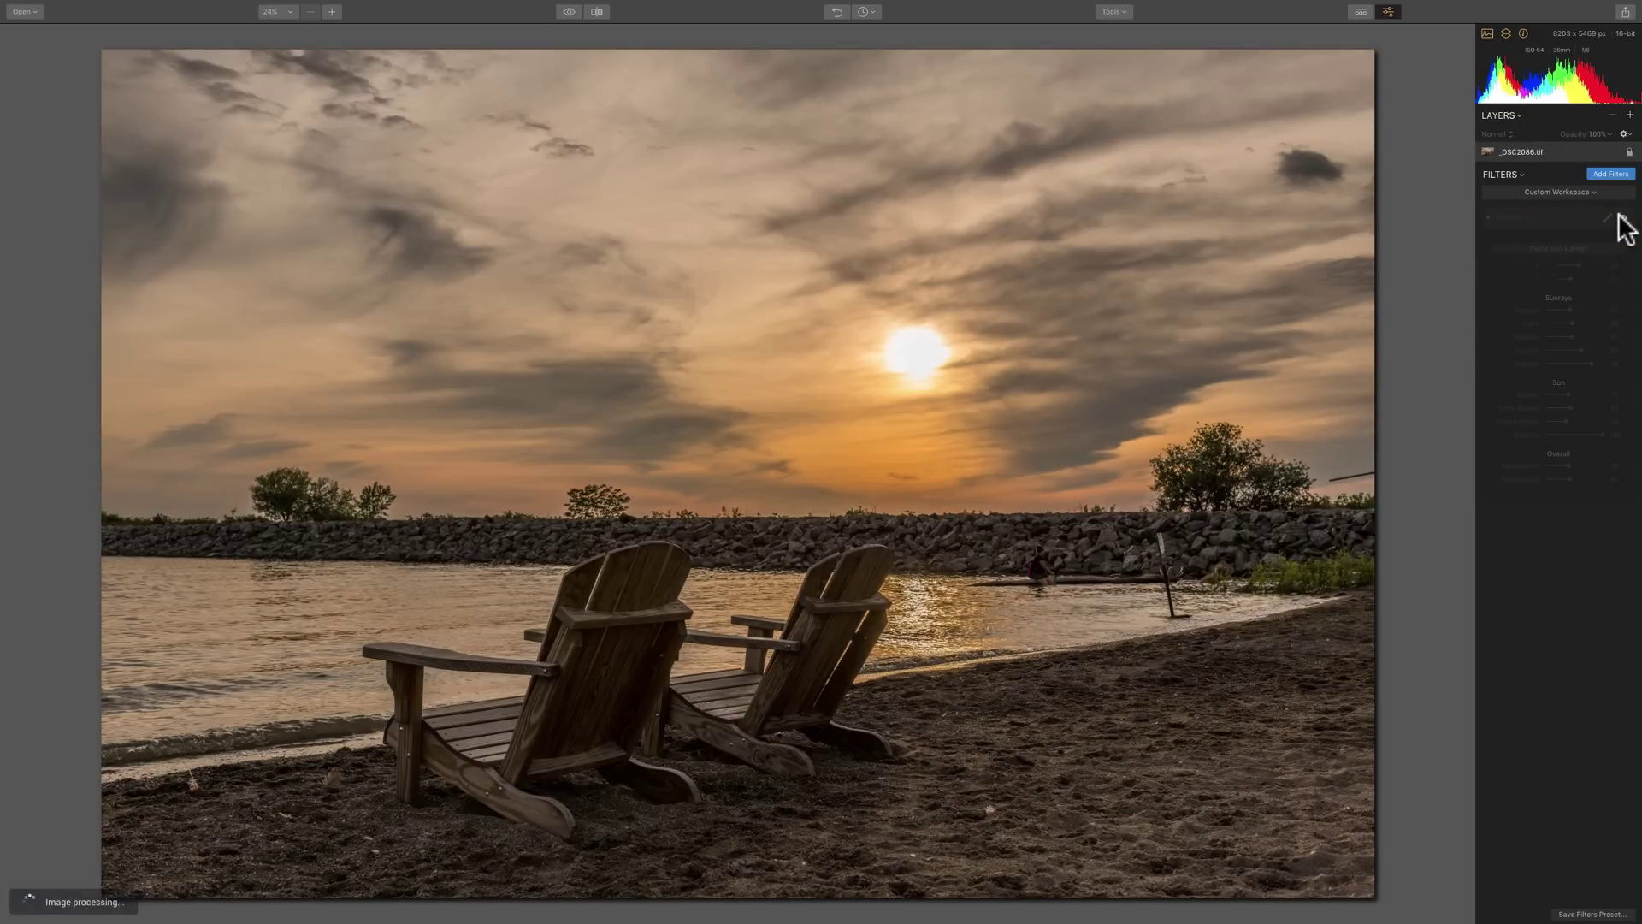
click(1620, 218)
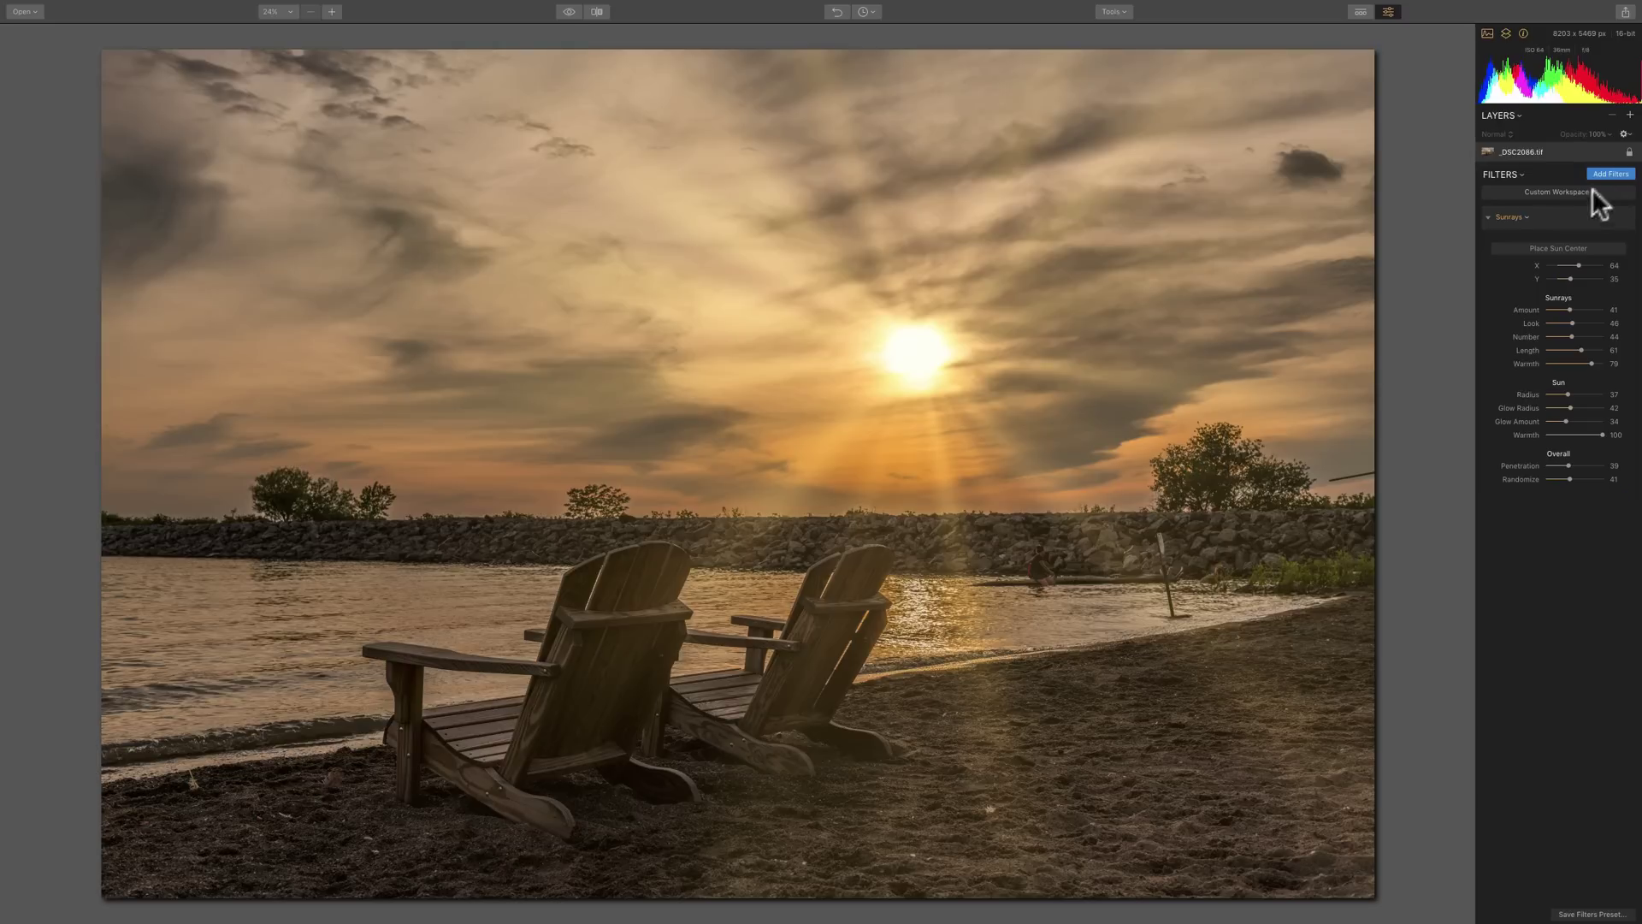
Add an Exposure filter from the Utility section of the catalog and set Exposure to 0.54.
click(1605, 173)
scroll(1457, 516, down, 1)
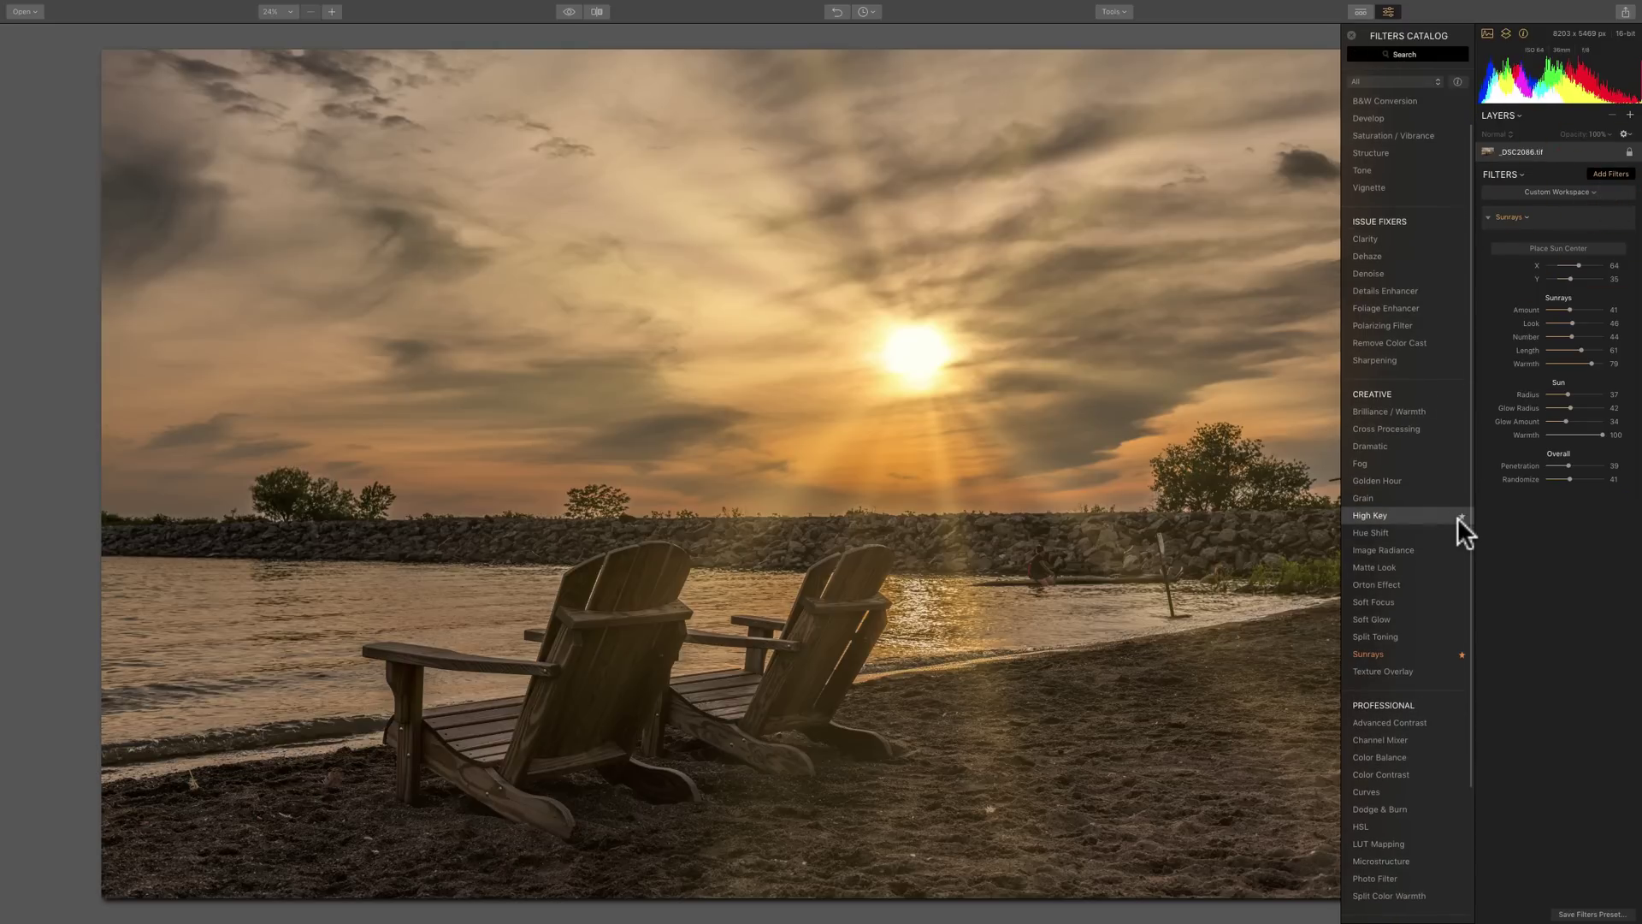
scroll(1380, 757, down, 4)
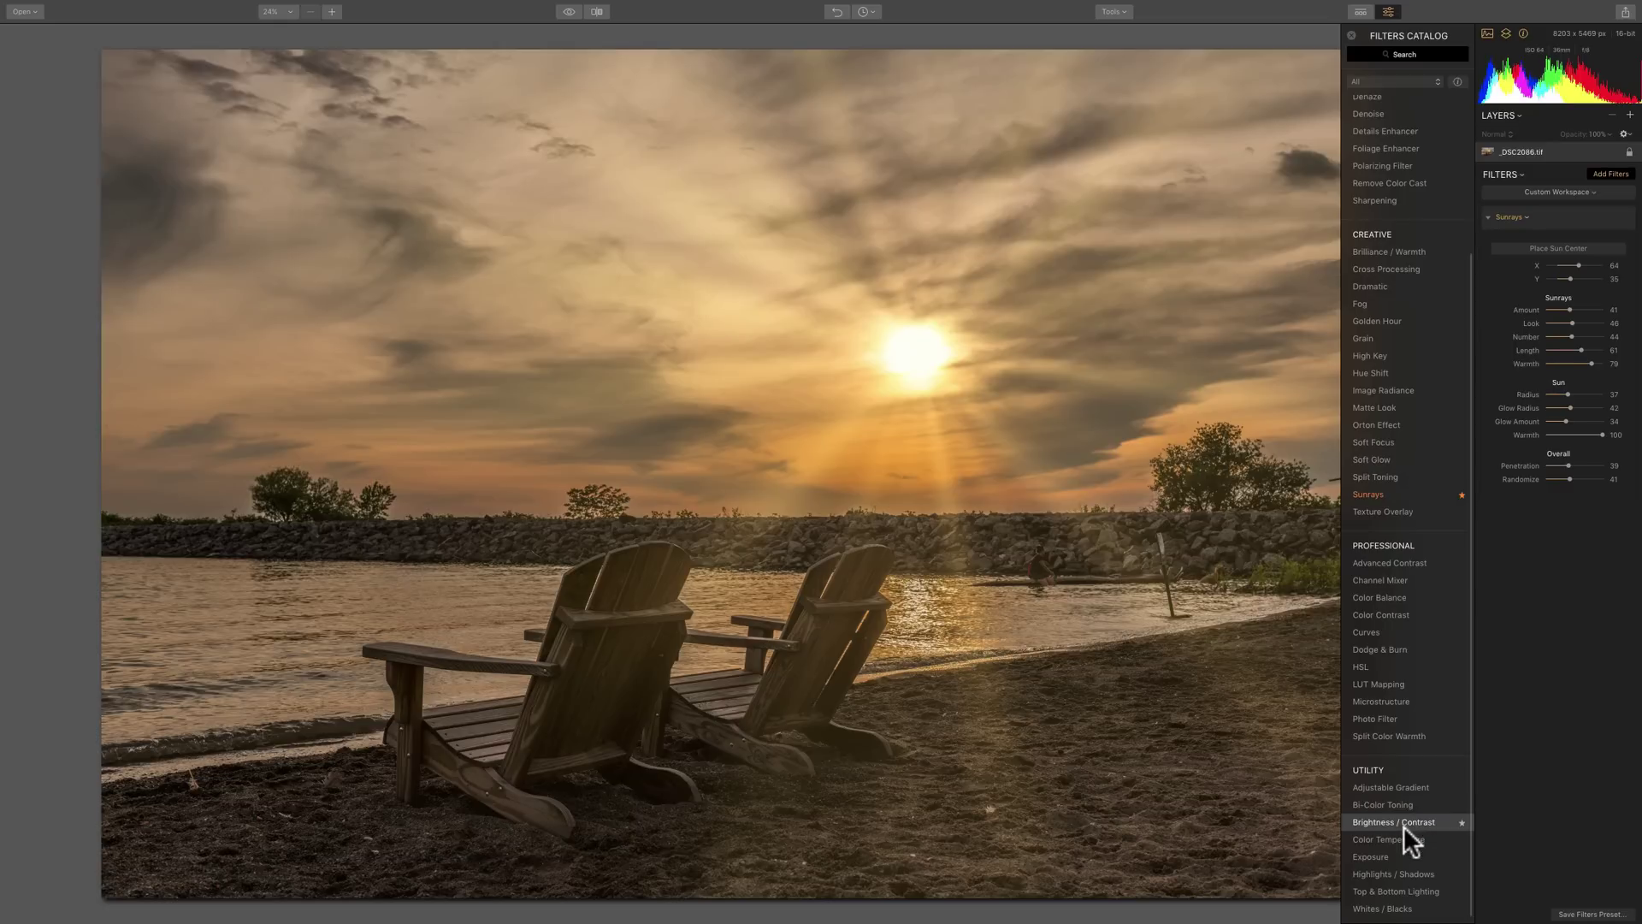
click(1376, 852)
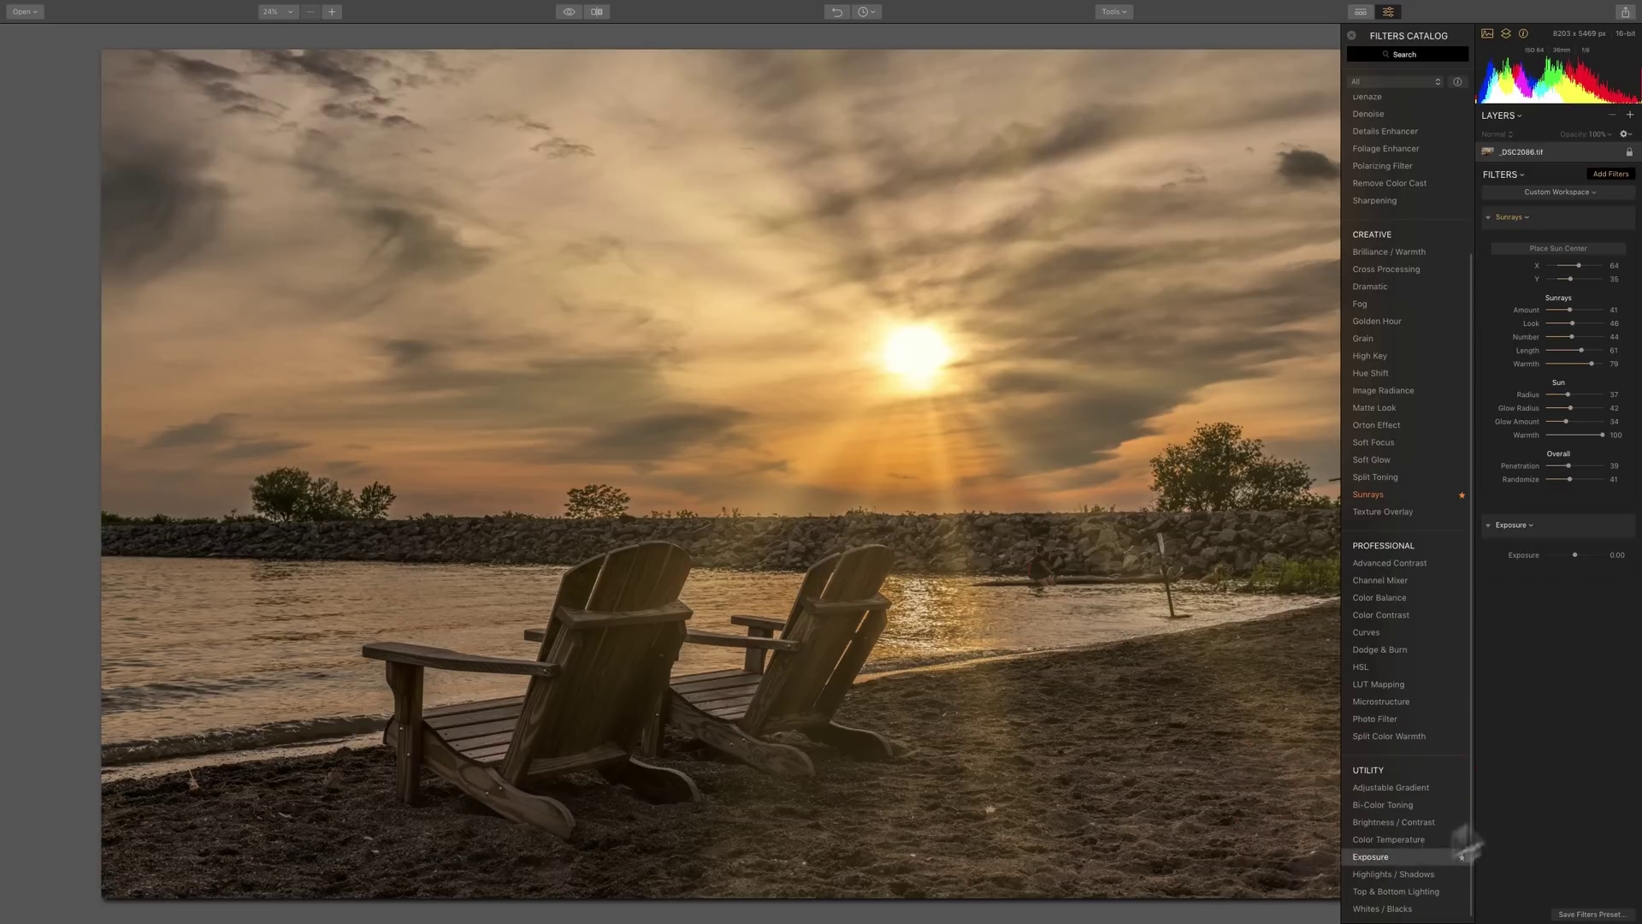
click(1526, 560)
drag(1525, 556, 1577, 552)
click(1576, 551)
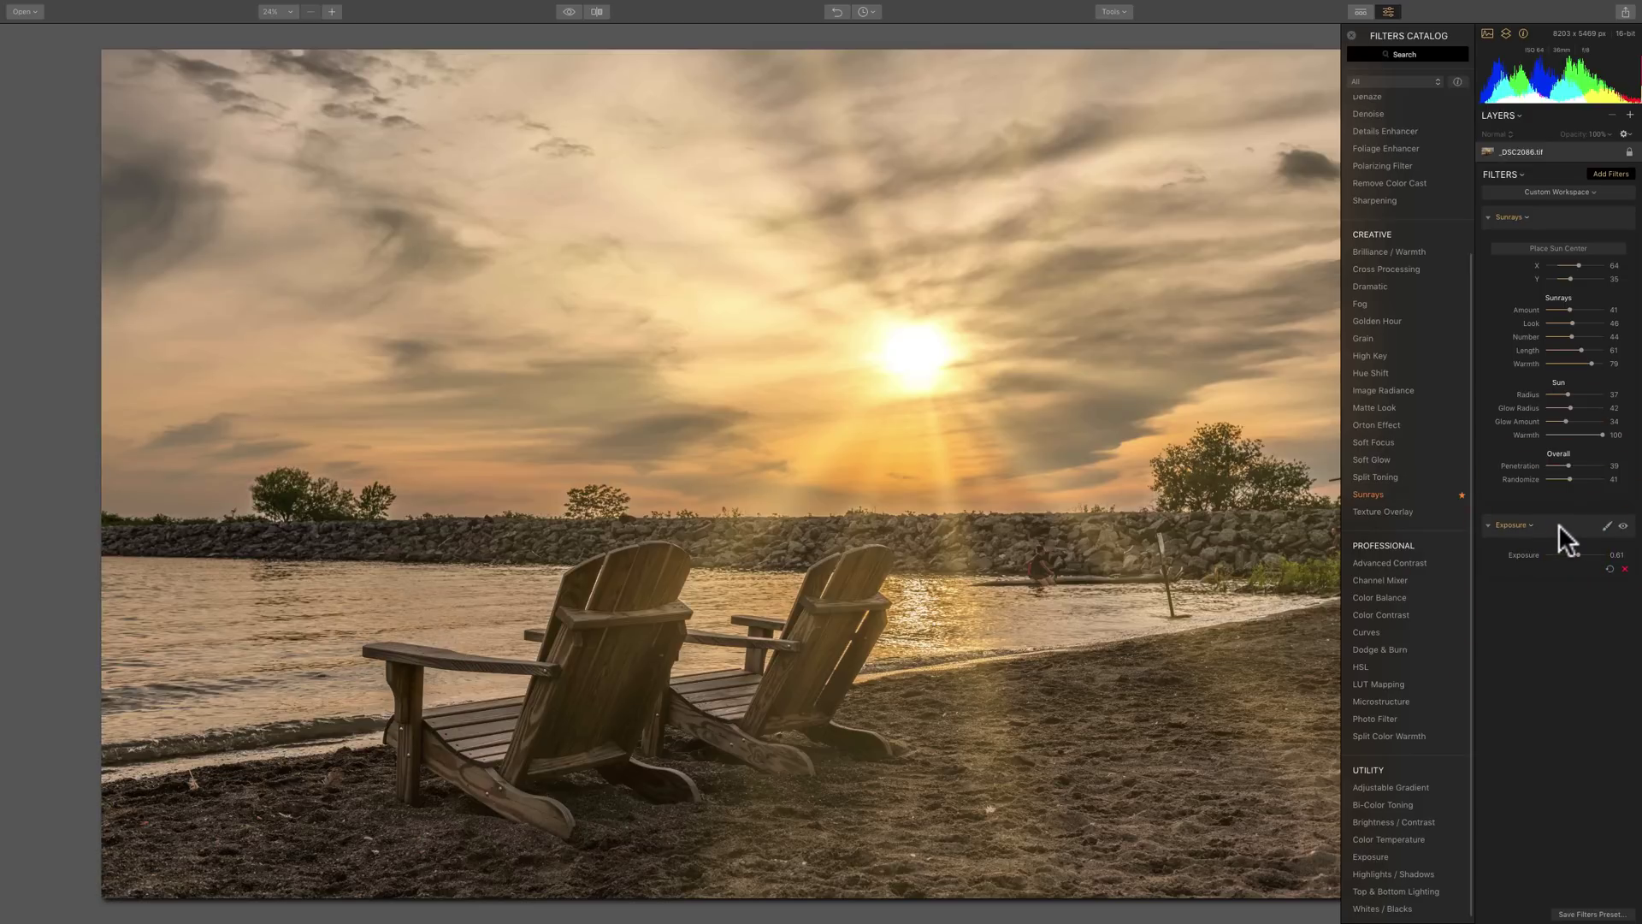
click(1621, 561)
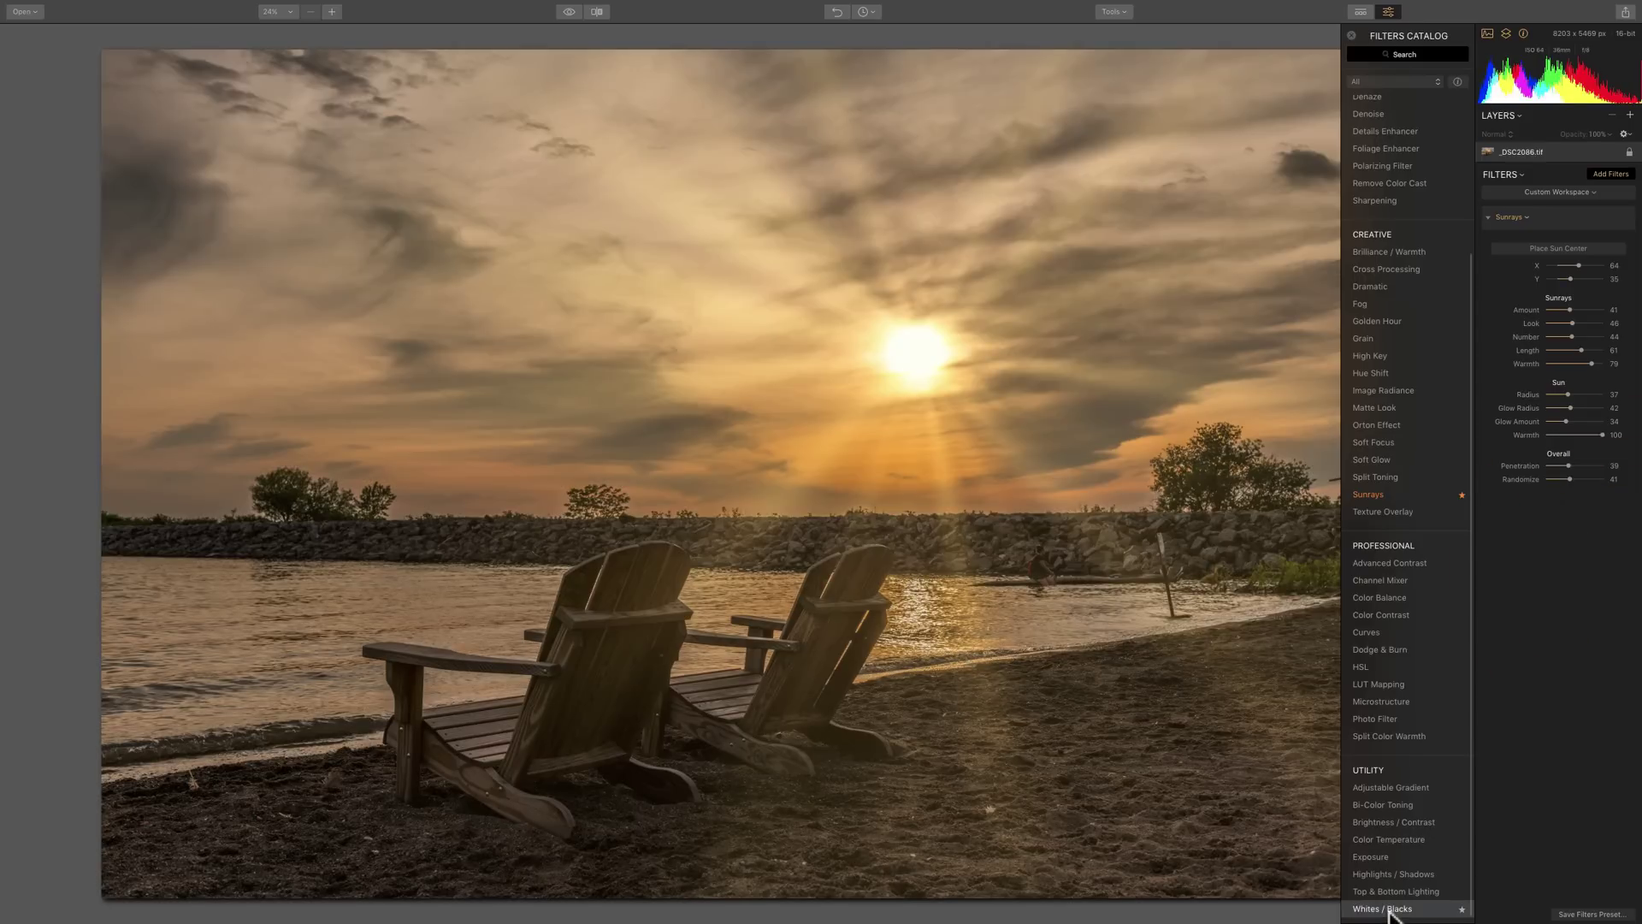
click(1373, 855)
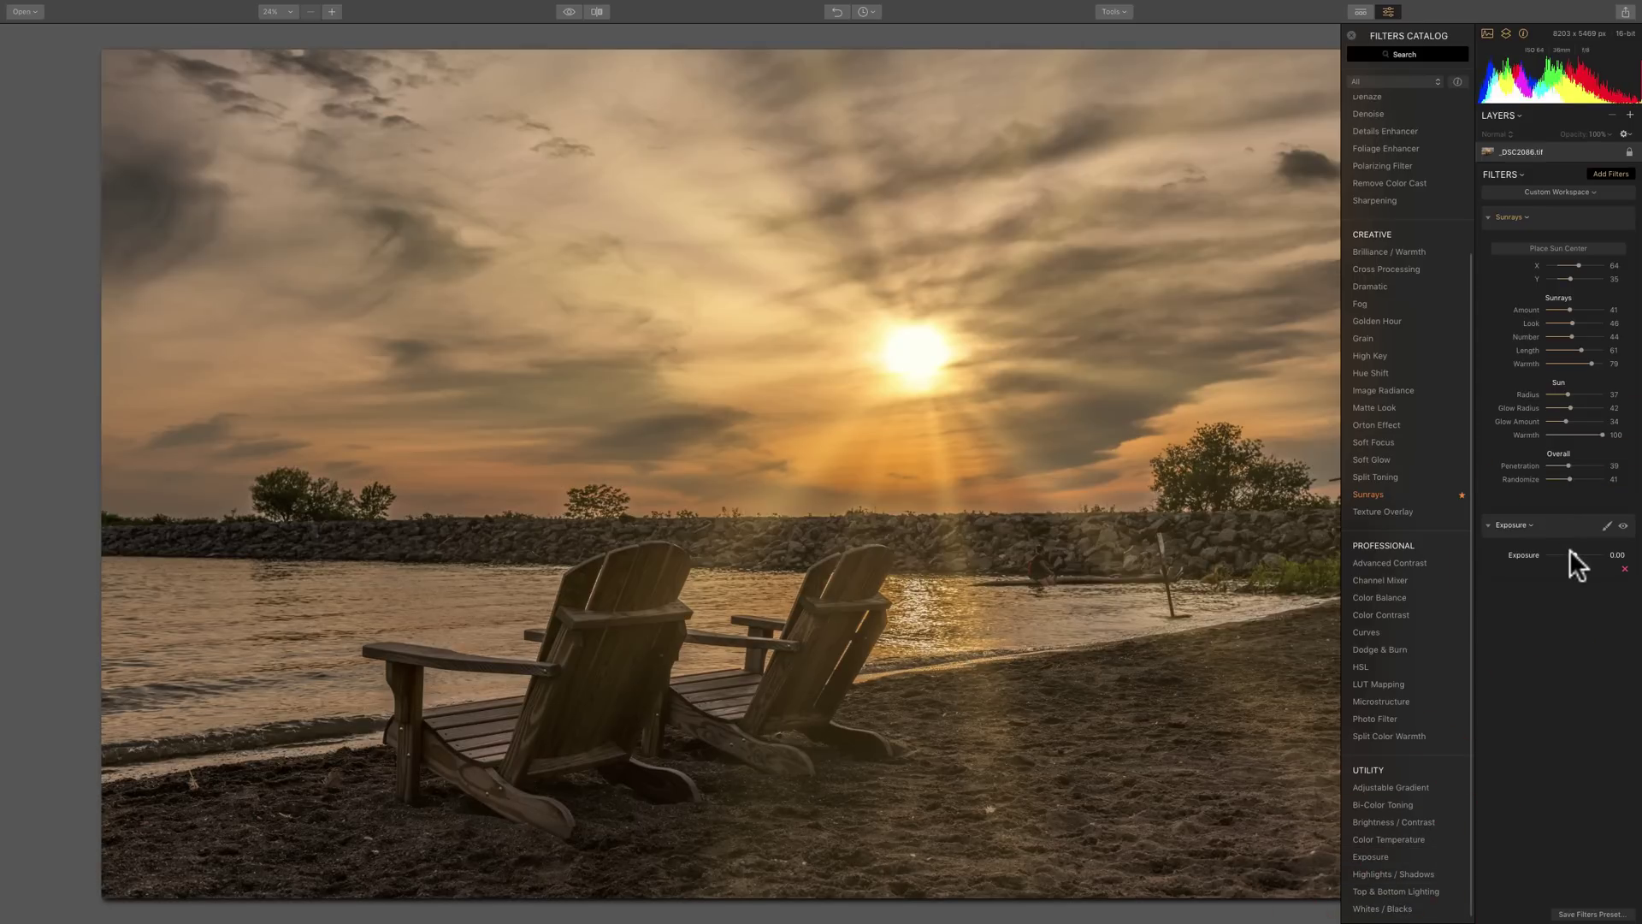
drag(1572, 550, 1573, 550)
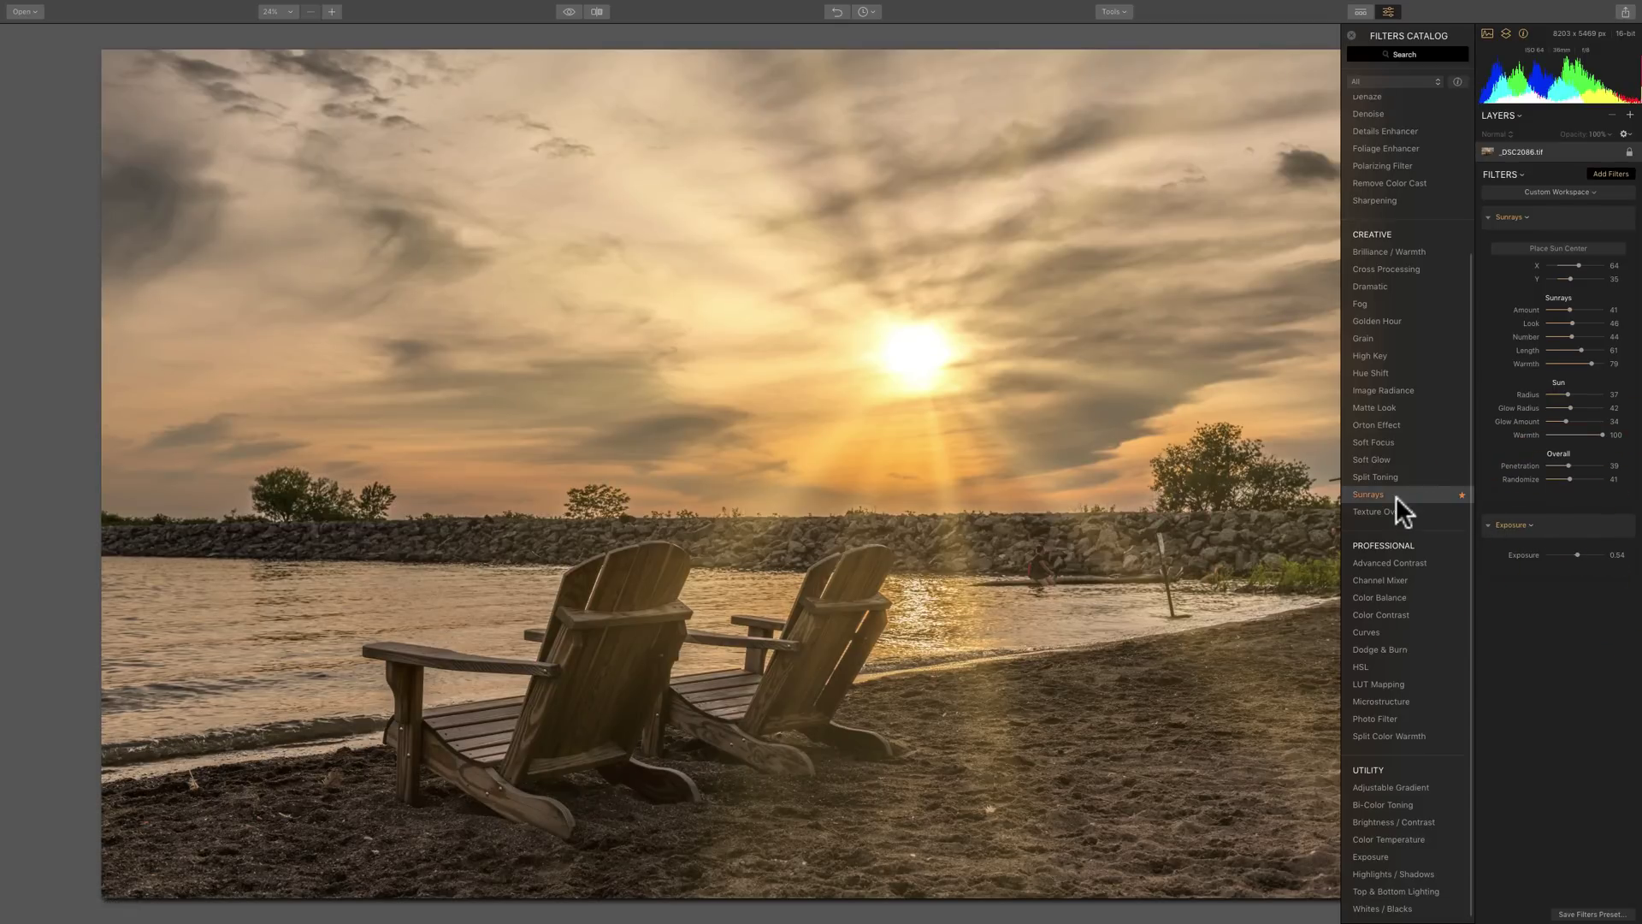
Close the Filters Catalog, keeping the Sunrays and Exposure filters applied.
scroll(1397, 510, up, 5)
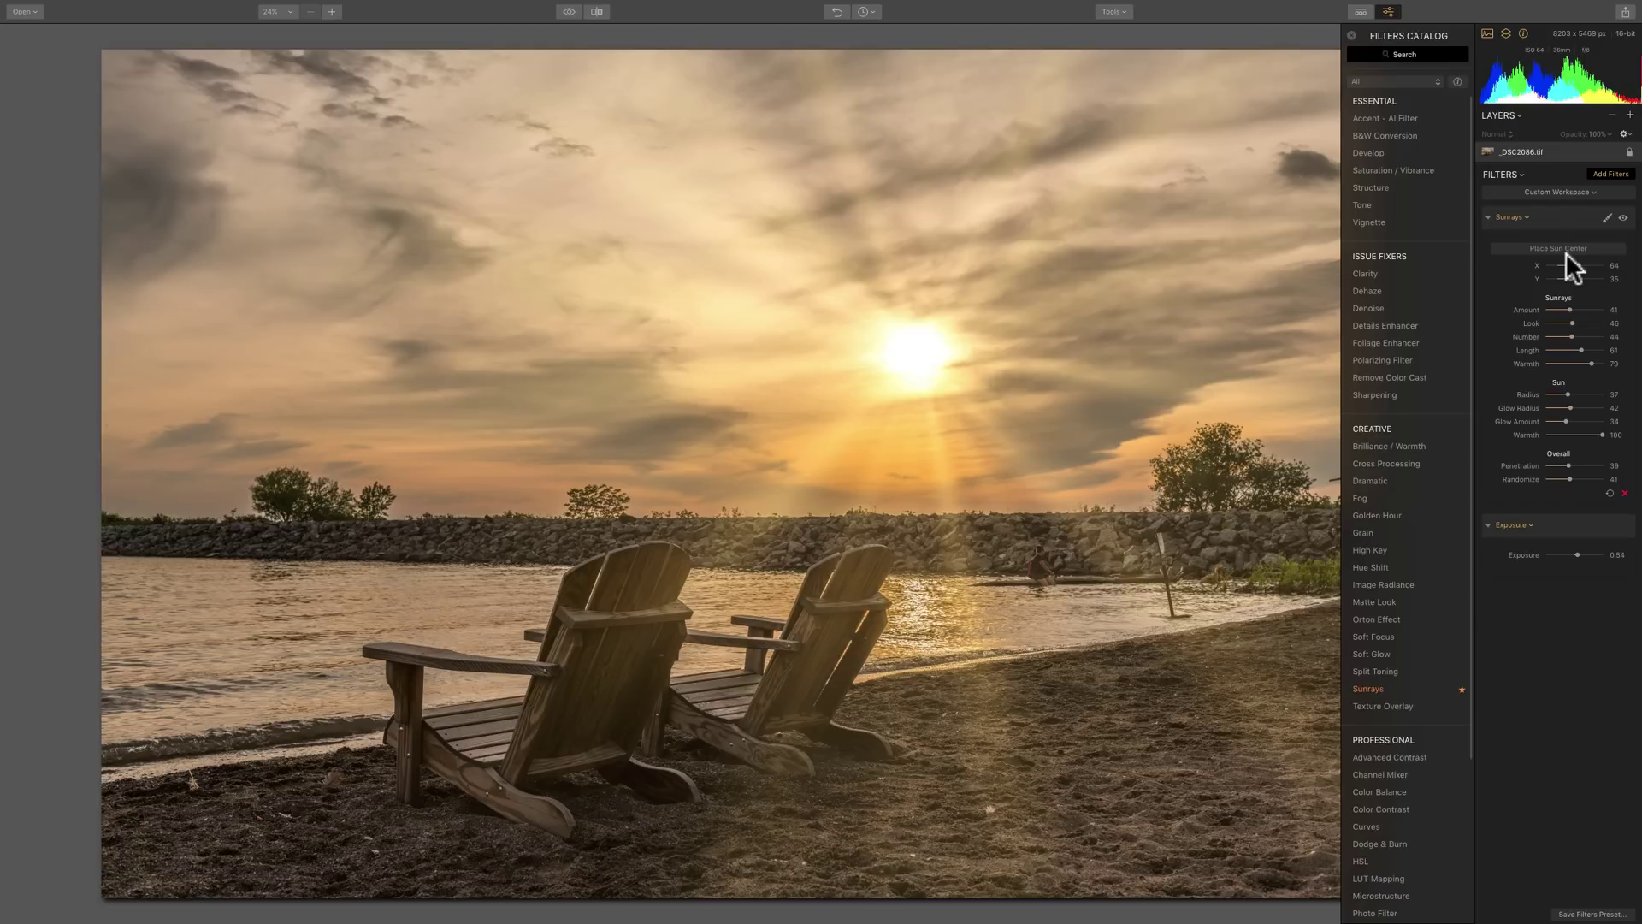
click(1353, 32)
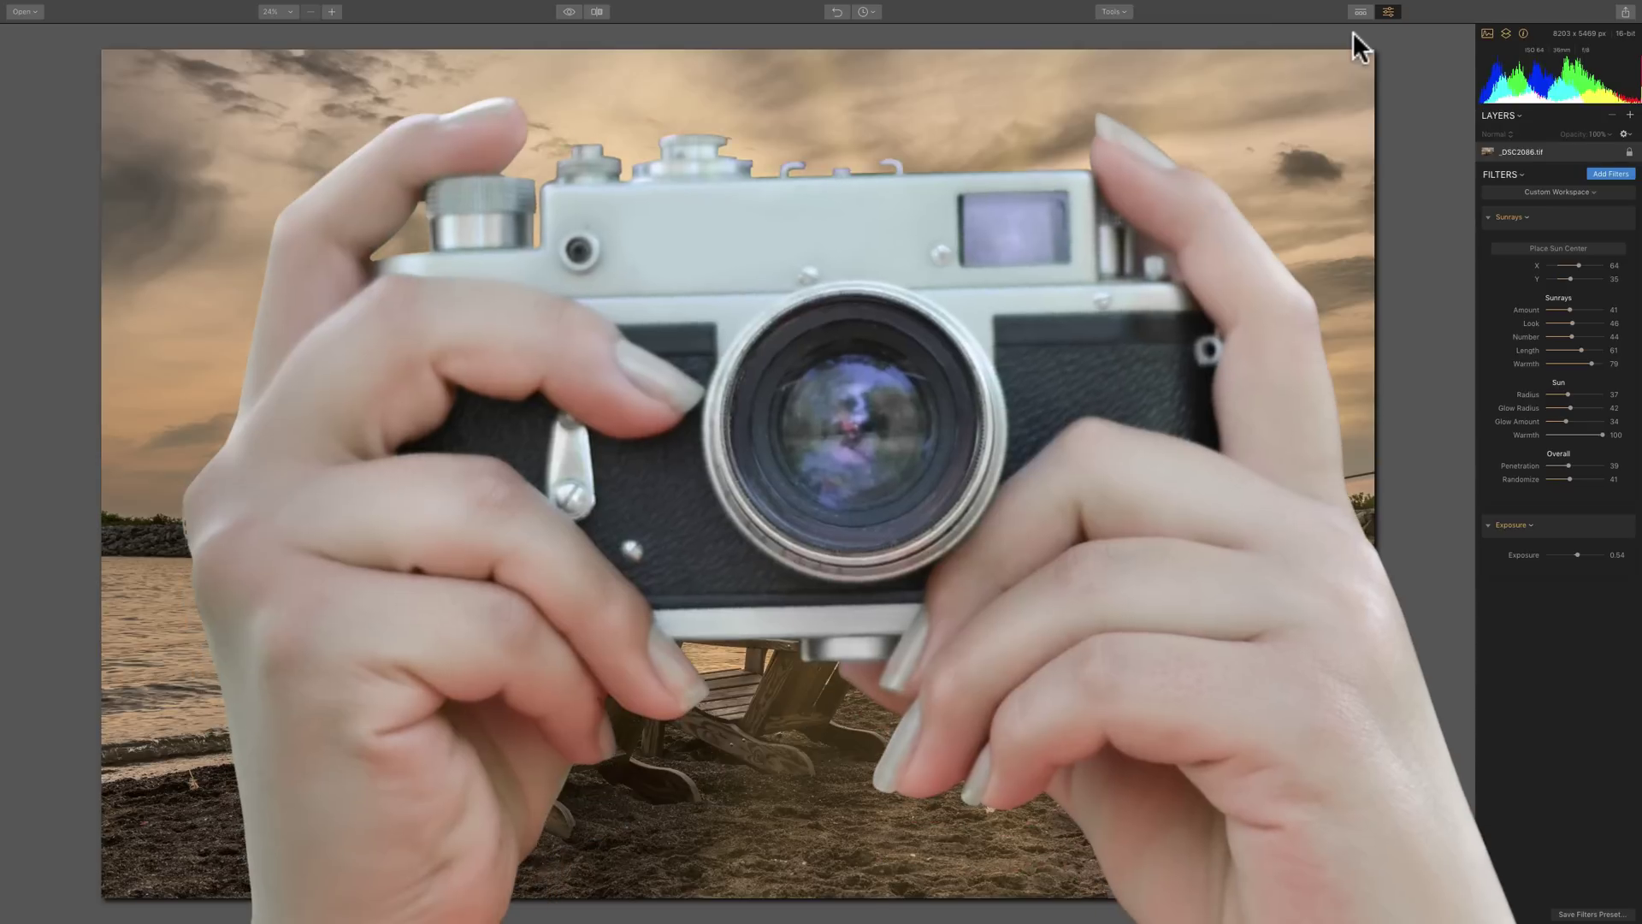